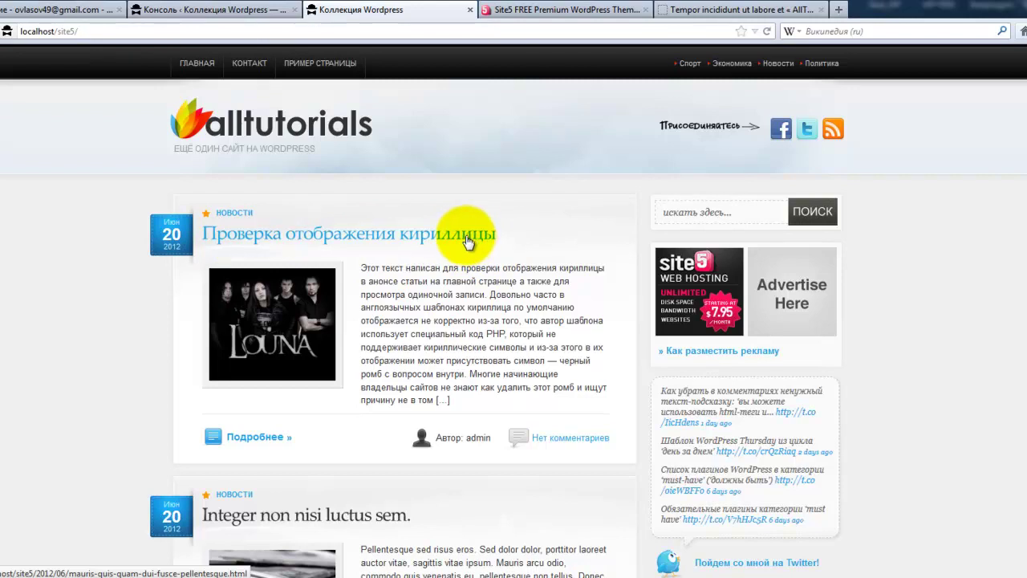
pyautogui.click(559, 235)
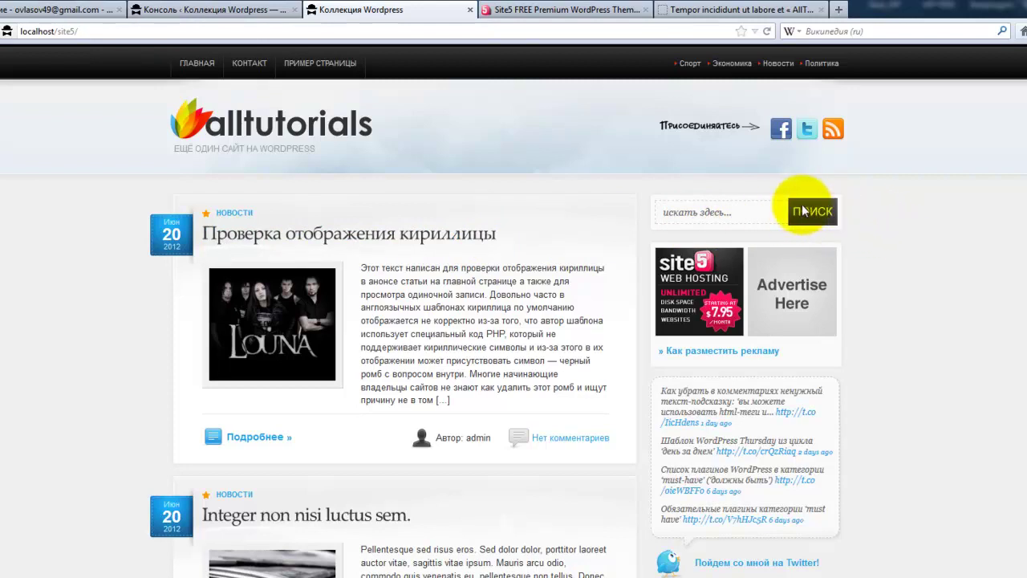
pyautogui.click(666, 10)
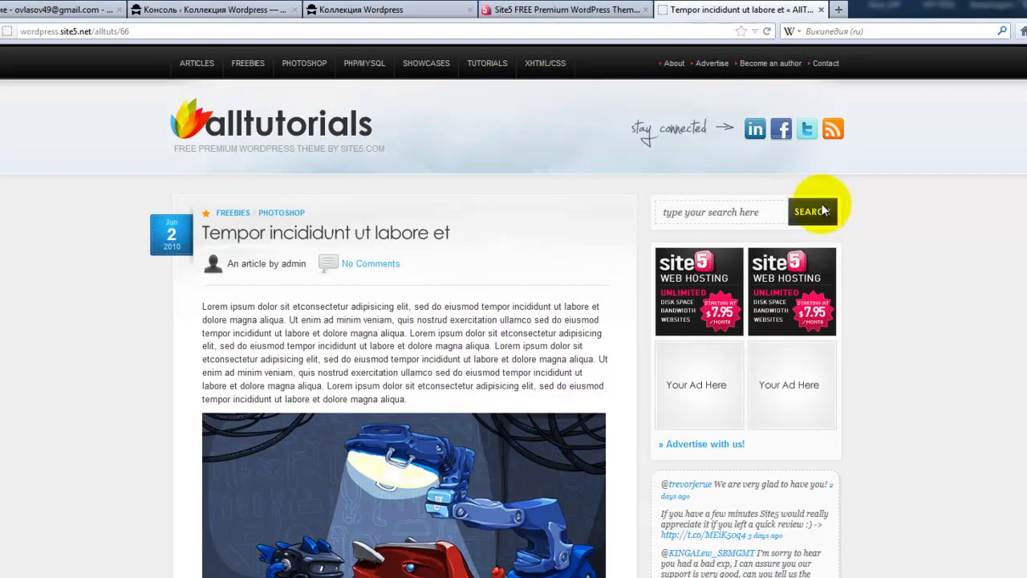
pyautogui.click(564, 9)
pyautogui.click(445, 10)
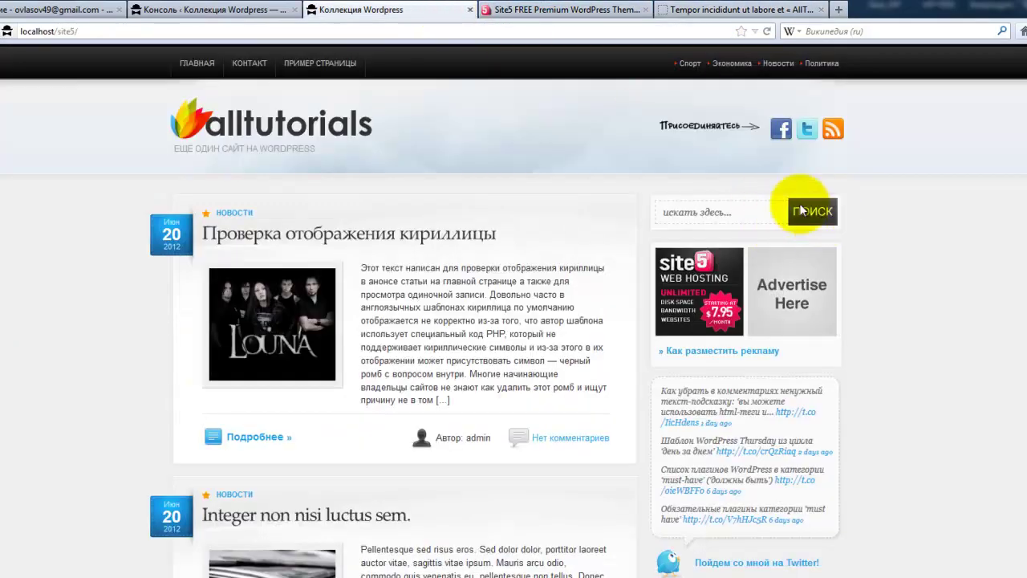
pyautogui.scroll(-2, 869, 353)
pyautogui.scroll(-2, 869, 349)
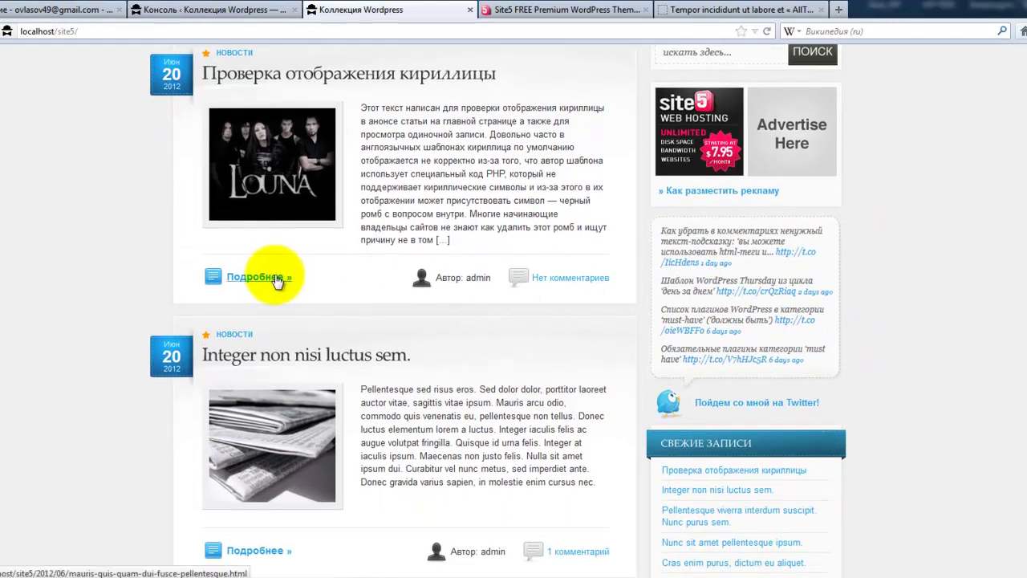
pyautogui.scroll(-4, 280, 279)
pyautogui.click(280, 393)
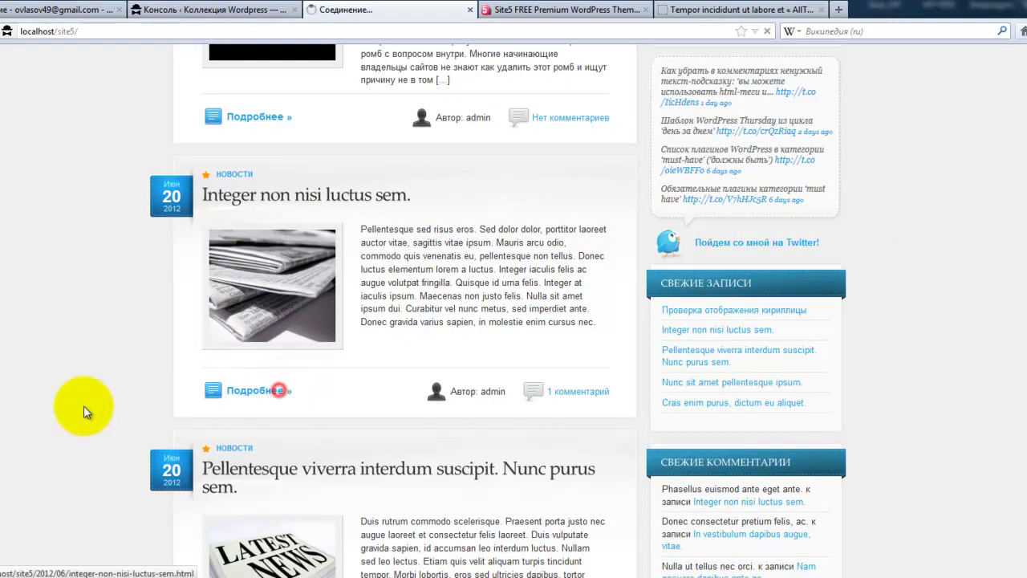
pyautogui.scroll(-9, 55, 442)
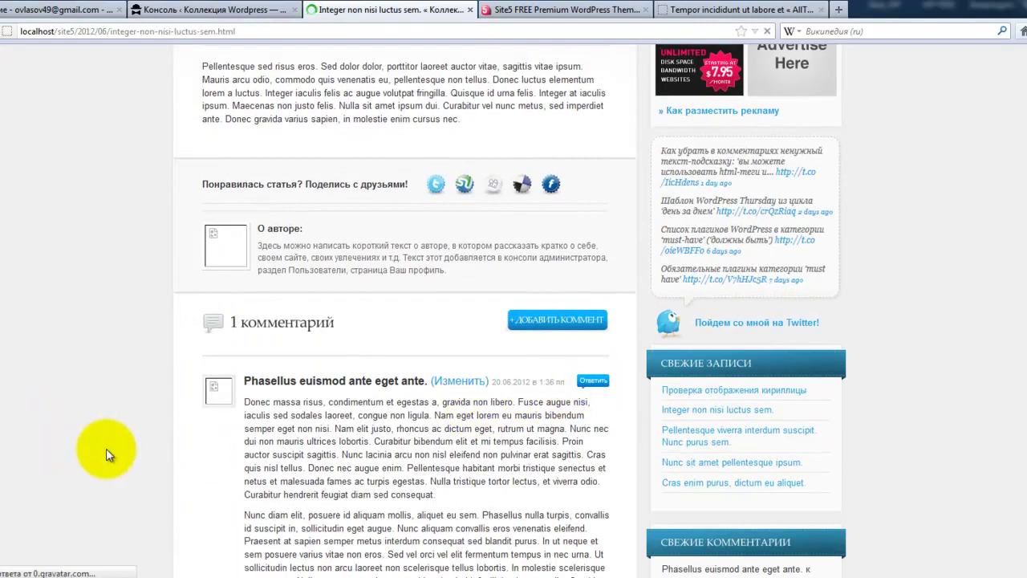
pyautogui.scroll(2, 105, 451)
pyautogui.scroll(5, 105, 451)
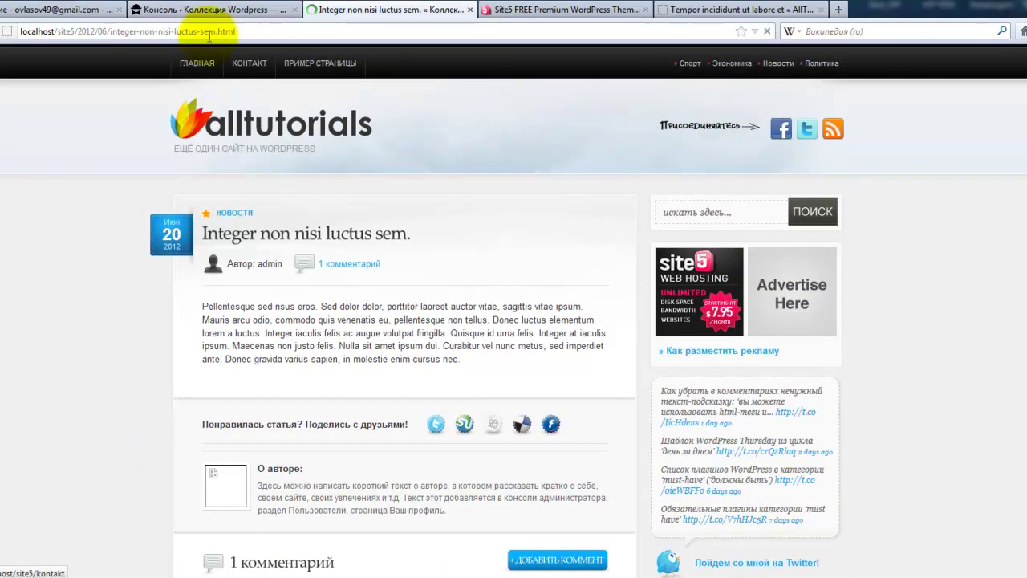
pyautogui.click(216, 73)
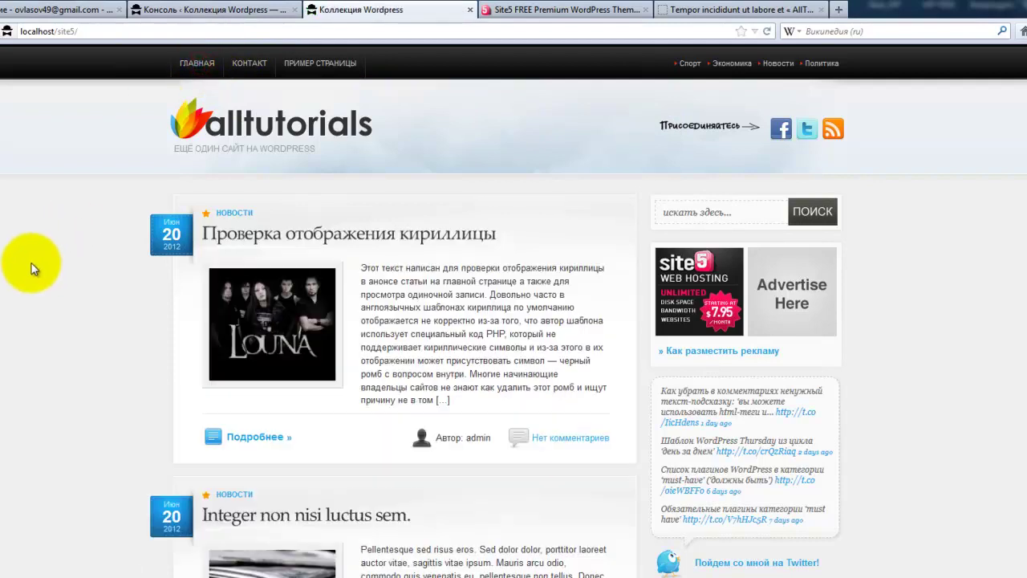
# - Review the WordPress 3.4 dashboard with the AllTuts theme and its Реклама 125x125 ads box
pyautogui.click(254, 11)
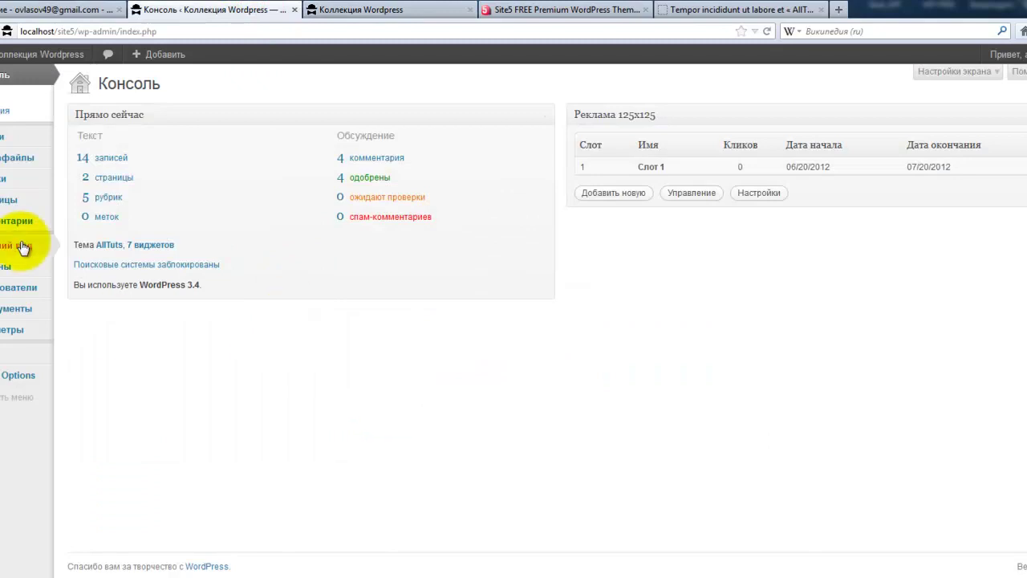
pyautogui.moveTo(19, 246)
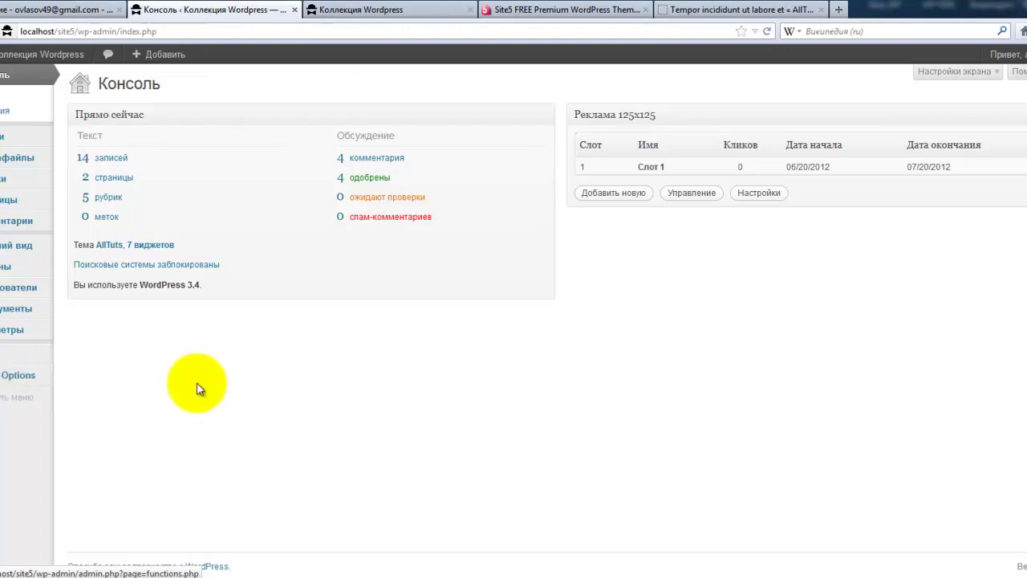
pyautogui.moveTo(218, 285); pyautogui.dragTo(141, 287)
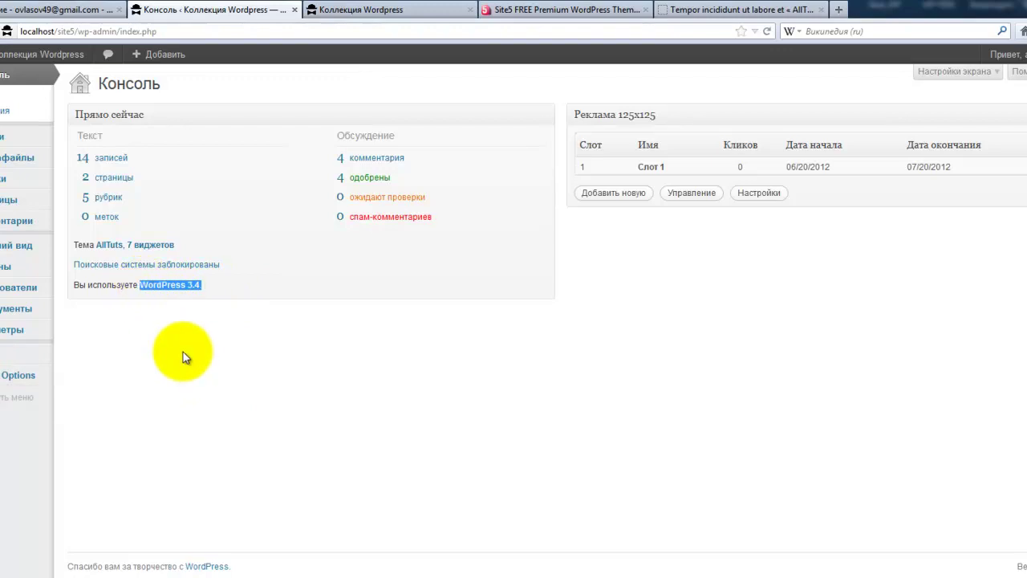
pyautogui.click(325, 11)
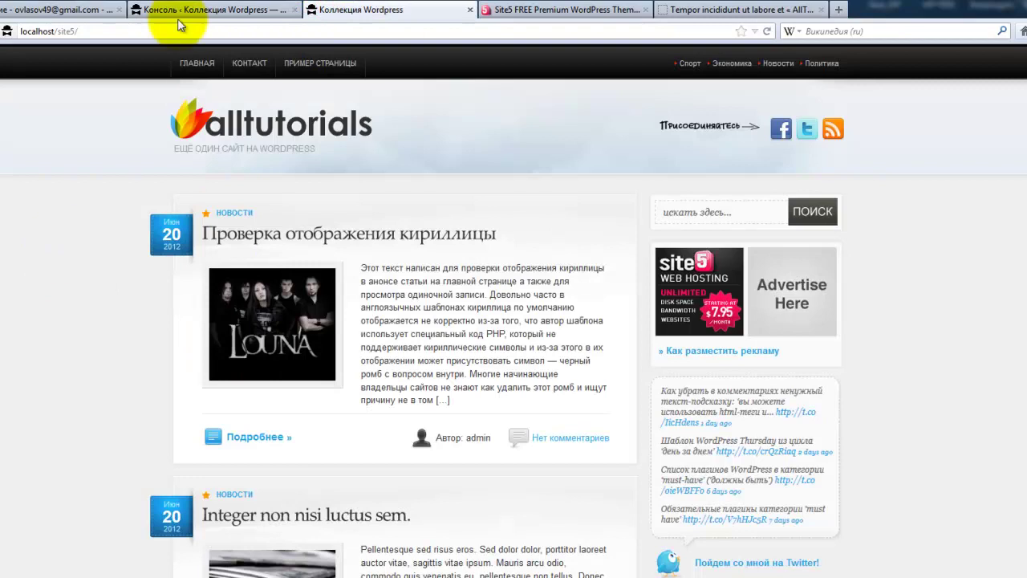
pyautogui.click(179, 17)
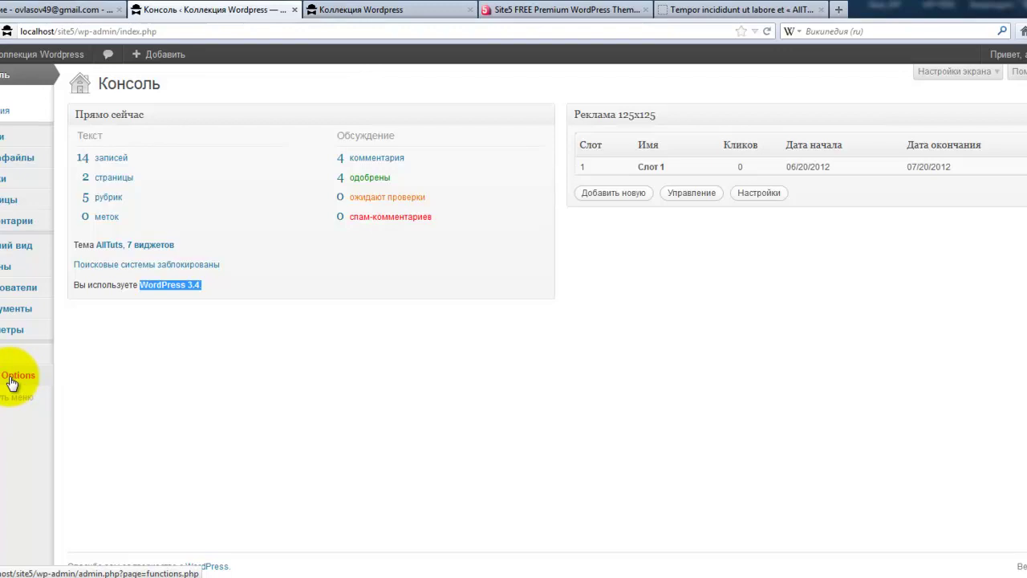
# - Open the AllTuts Options Panel and scroll through its general and ads settings
pyautogui.click(11, 377)
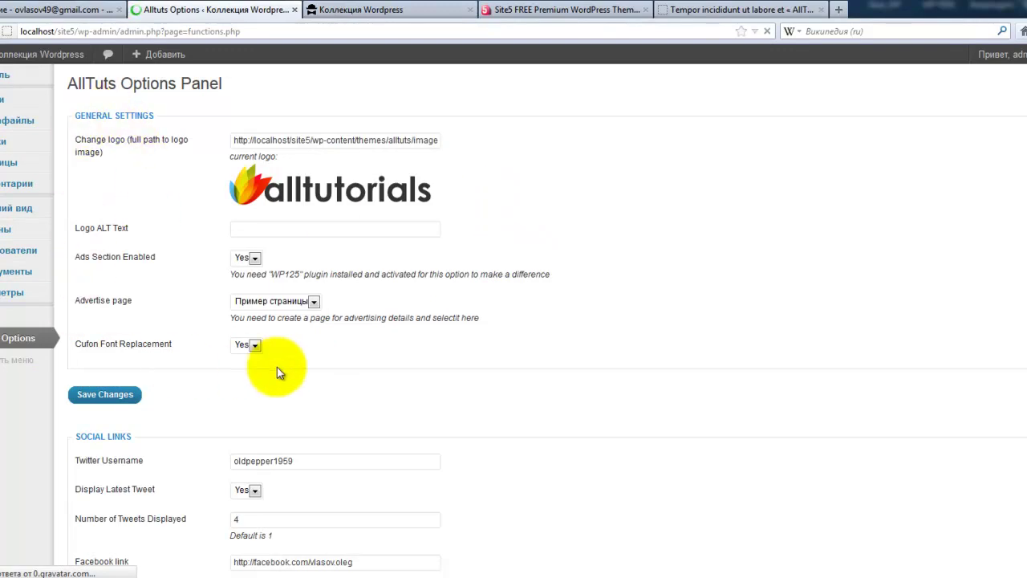
pyautogui.scroll(-3, 281, 366)
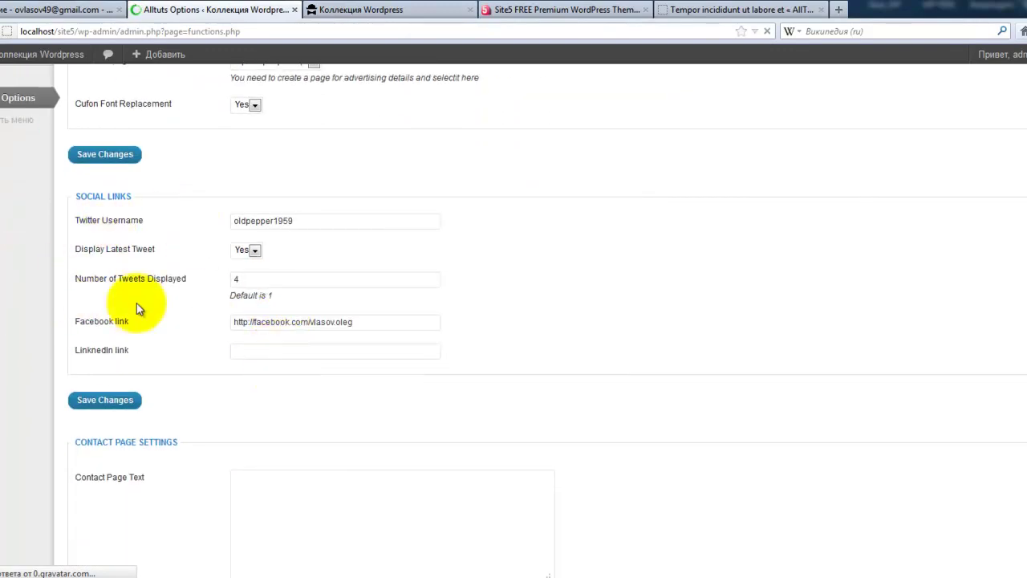
pyautogui.scroll(-2, 170, 332)
pyautogui.scroll(-9, 170, 332)
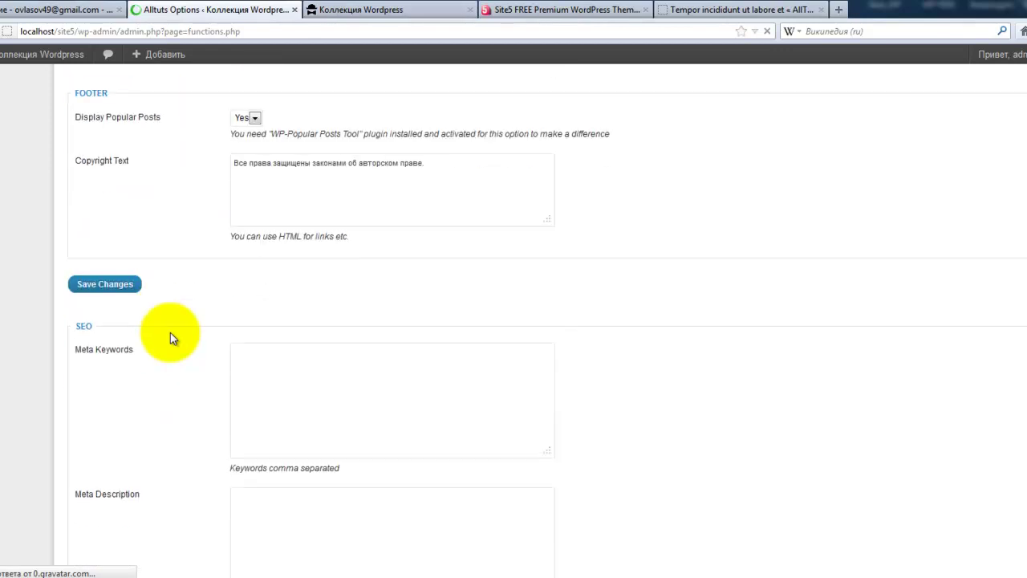
pyautogui.scroll(15, 170, 332)
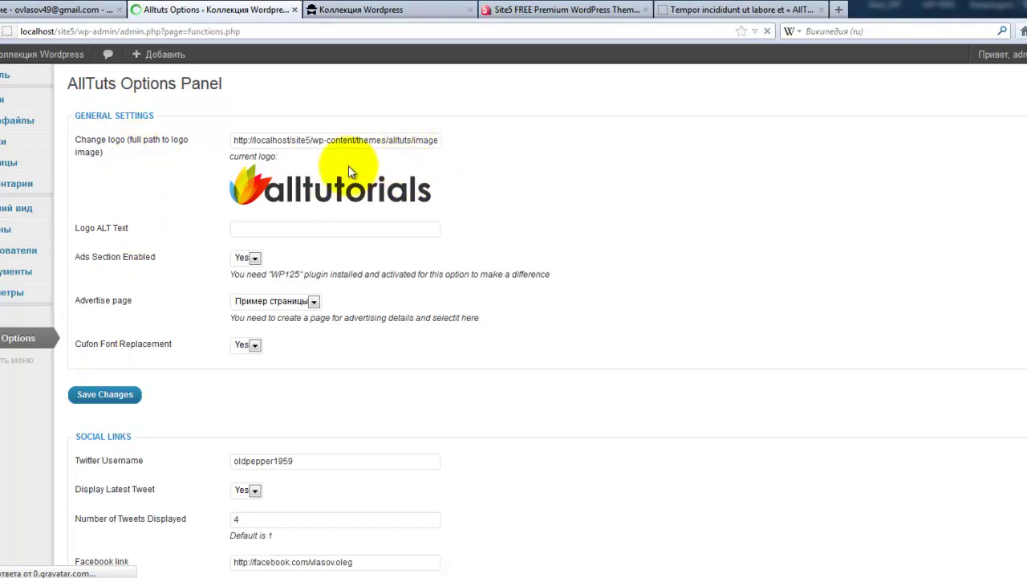
# - Compare the site tagline on the front page, then bring up the alltuts theme folder
pyautogui.click(331, 10)
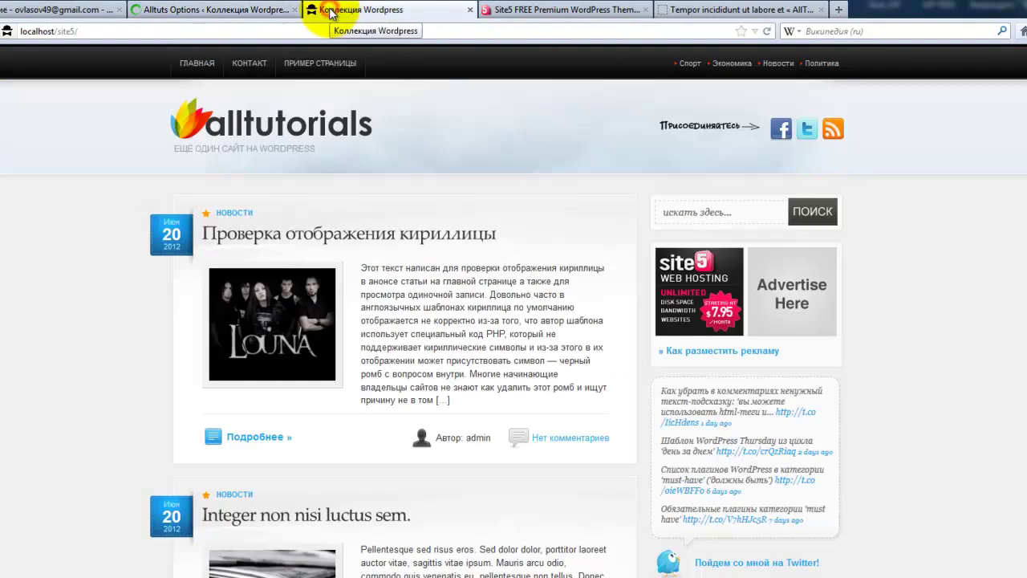
pyautogui.moveTo(323, 152); pyautogui.dragTo(171, 152)
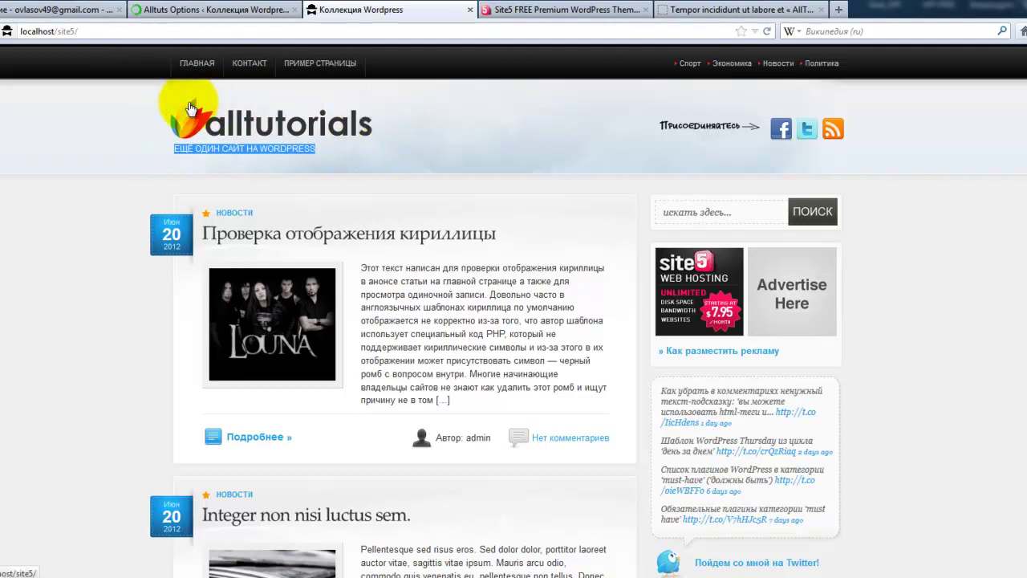
pyautogui.click(232, 12)
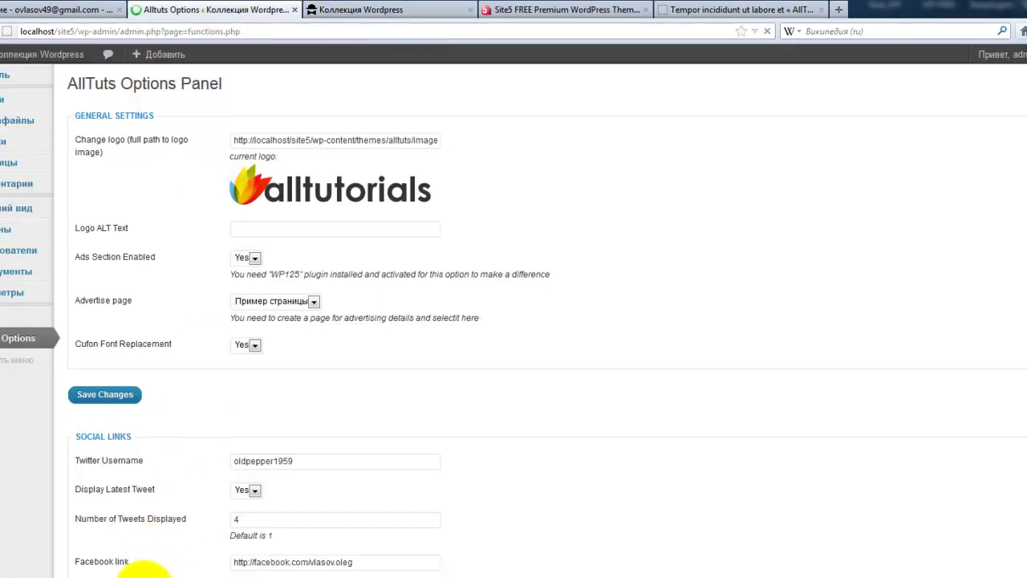
pyautogui.click(133, 571)
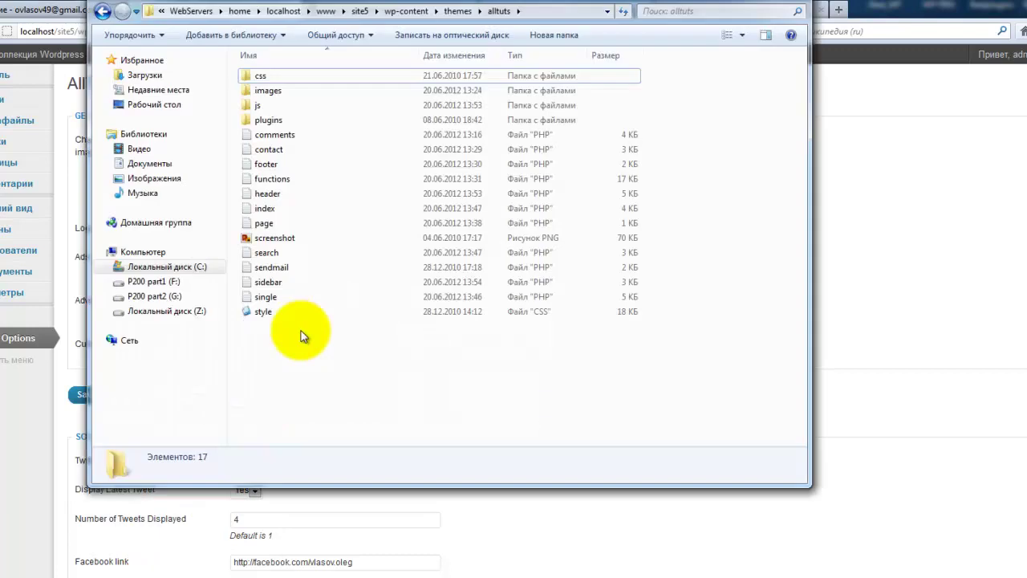
# - Check that logo.png in the alltuts images folder measures 288 x 59, then go back
pyautogui.click(260, 94)
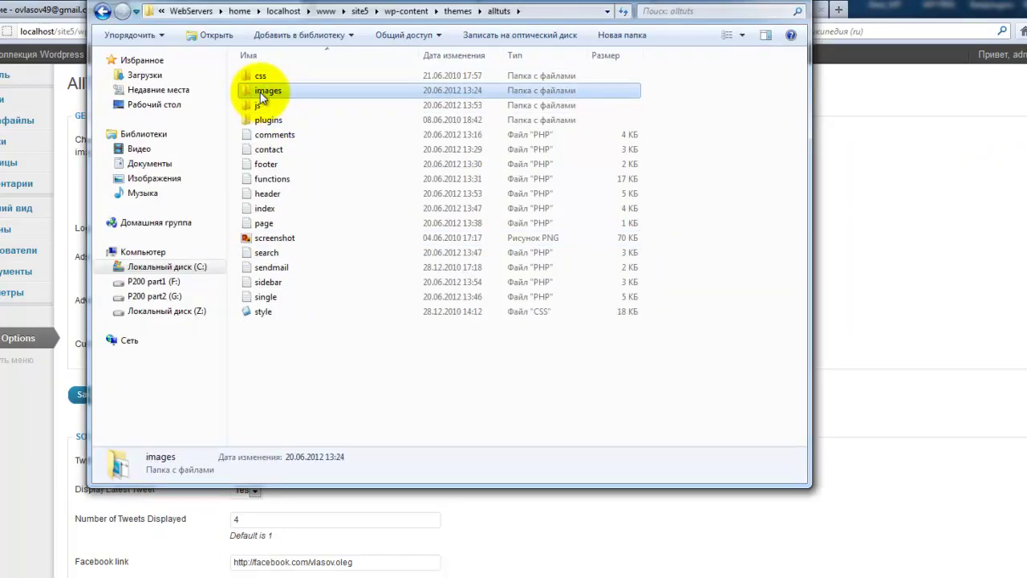
pyautogui.doubleClick(288, 89)
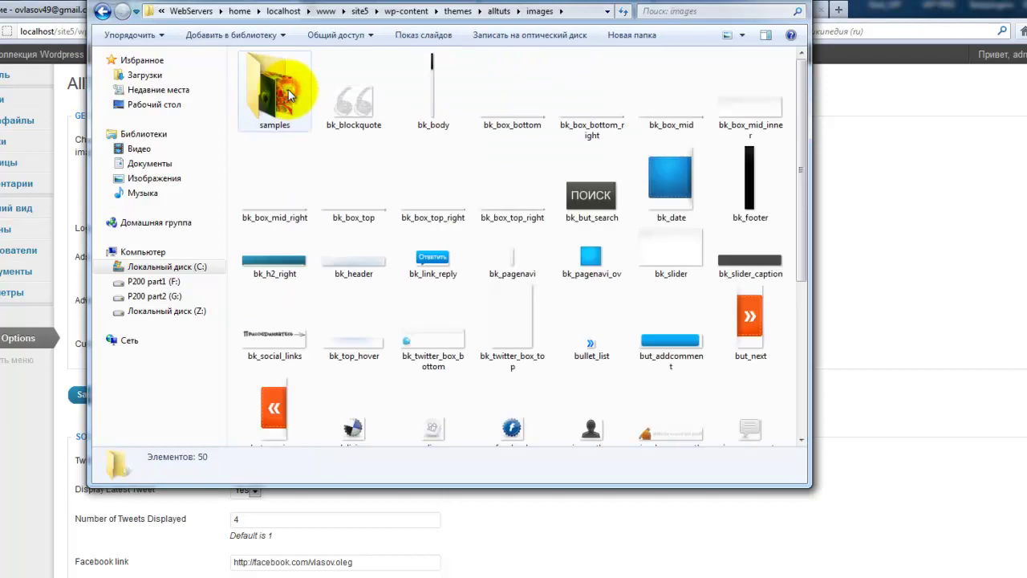
pyautogui.scroll(-3, 390, 262)
pyautogui.scroll(-2, 390, 261)
pyautogui.click(280, 341)
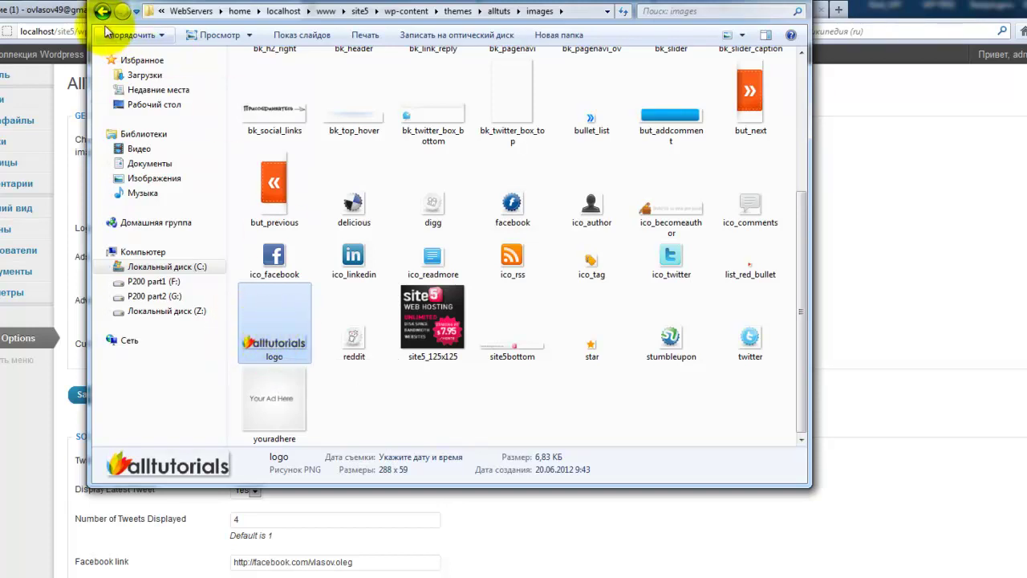
pyautogui.click(102, 14)
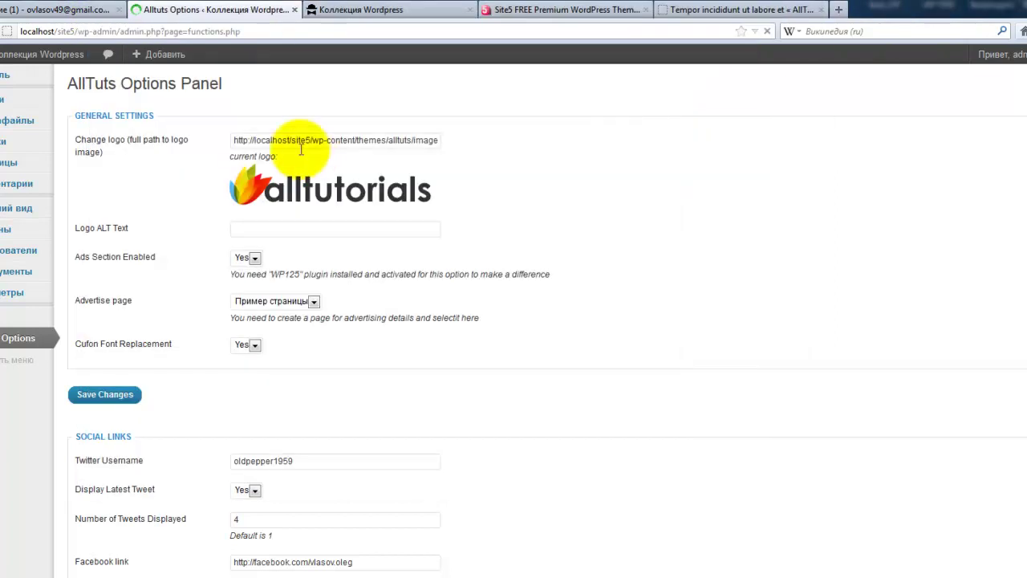
# - Inspect the logo path field, confirming it points to logo.png
pyautogui.click(287, 139)
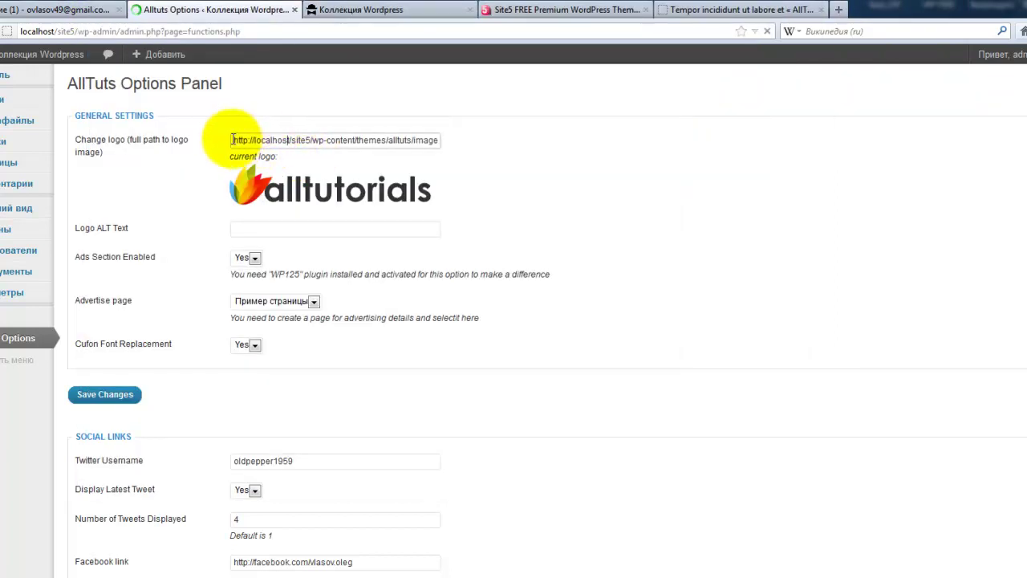
pyautogui.click(232, 139)
pyautogui.moveTo(231, 140); pyautogui.dragTo(441, 140)
pyautogui.click(440, 140)
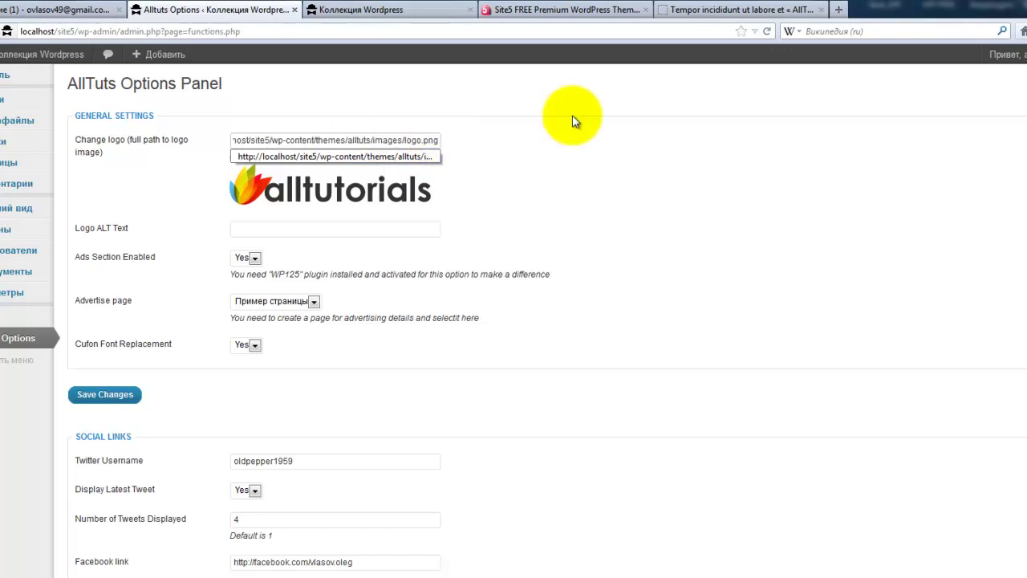
pyautogui.click(542, 147)
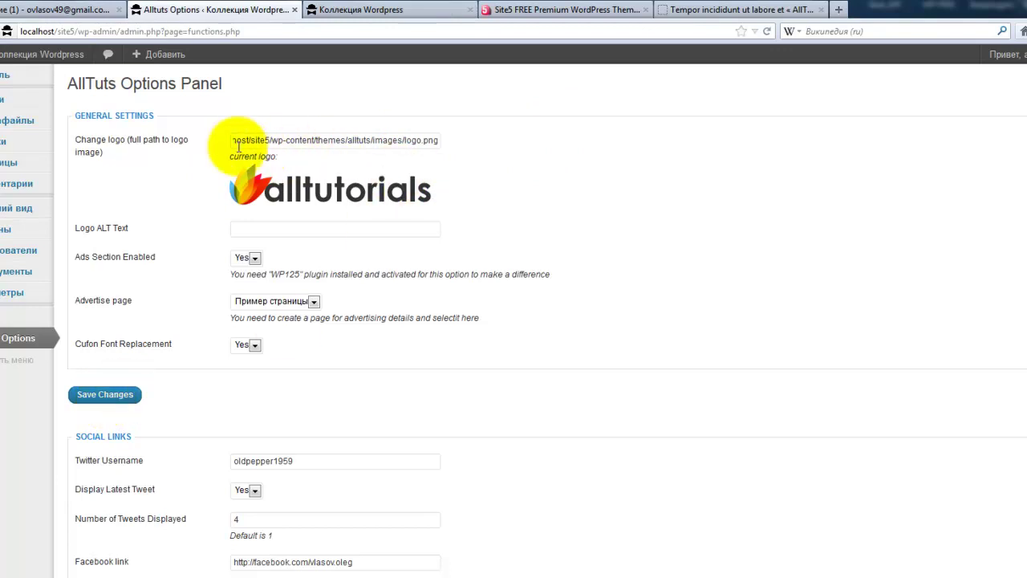
# - Set Logo ALT Text to 'Название сайта', save the options and reload the front page
pyautogui.click(390, 229)
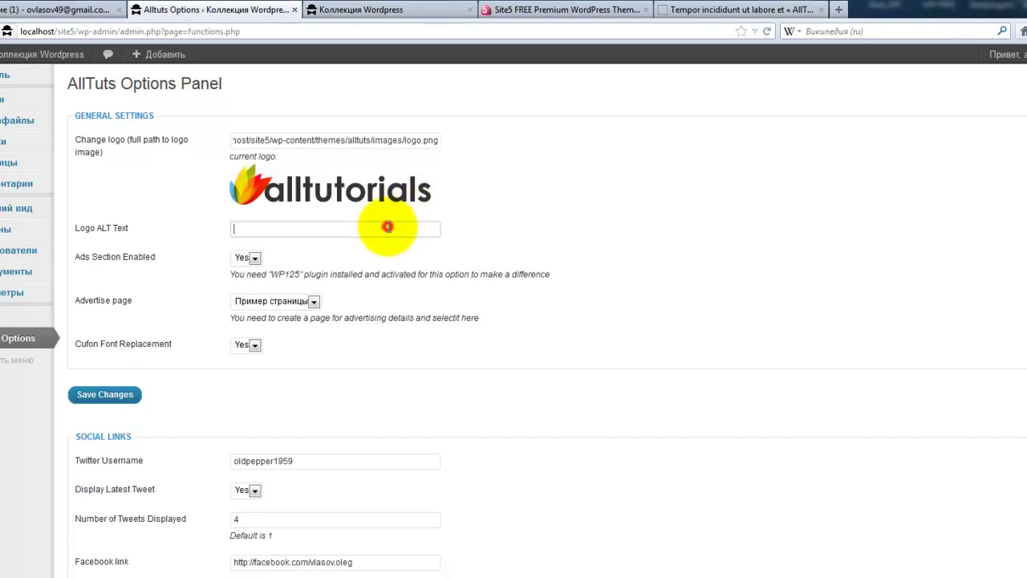
pyautogui.click(293, 229)
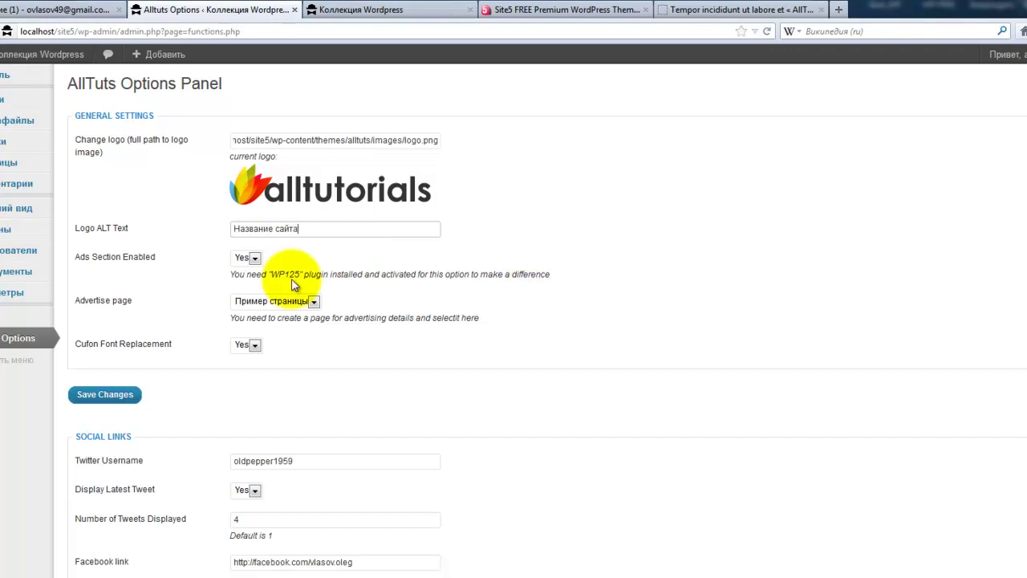
pyautogui.click(108, 393)
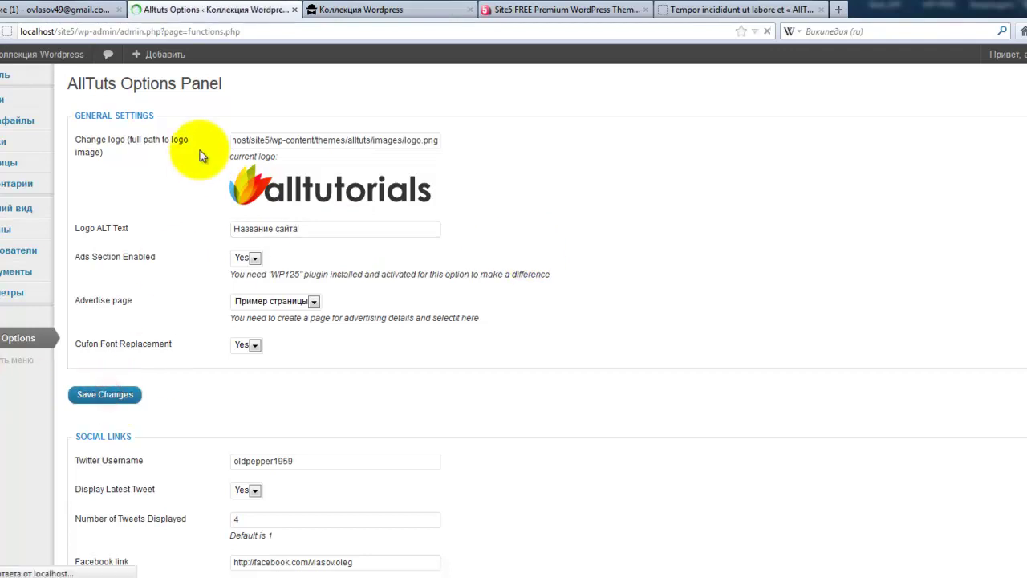
pyautogui.click(345, 10)
pyautogui.press('F5')
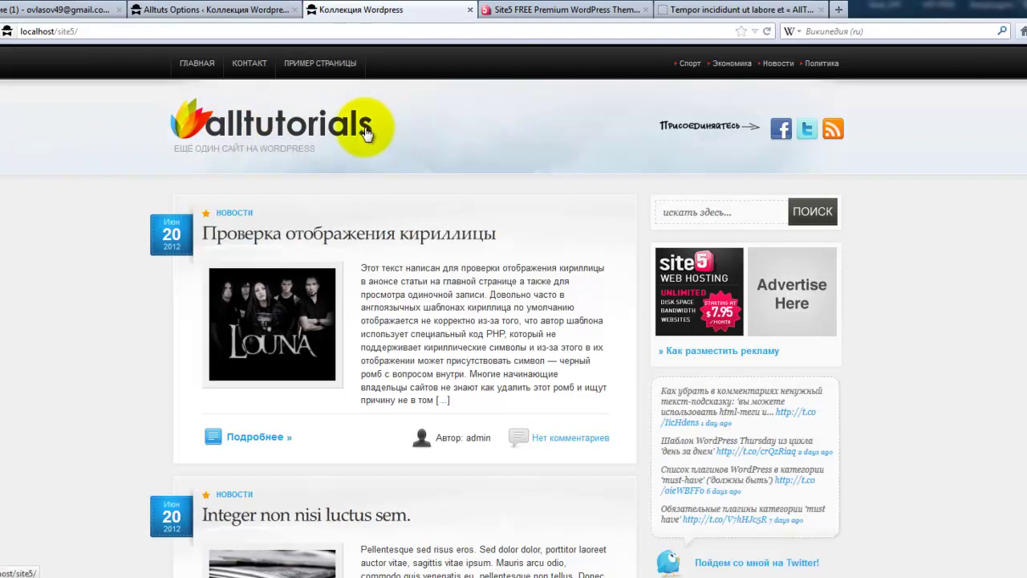
pyautogui.click(259, 11)
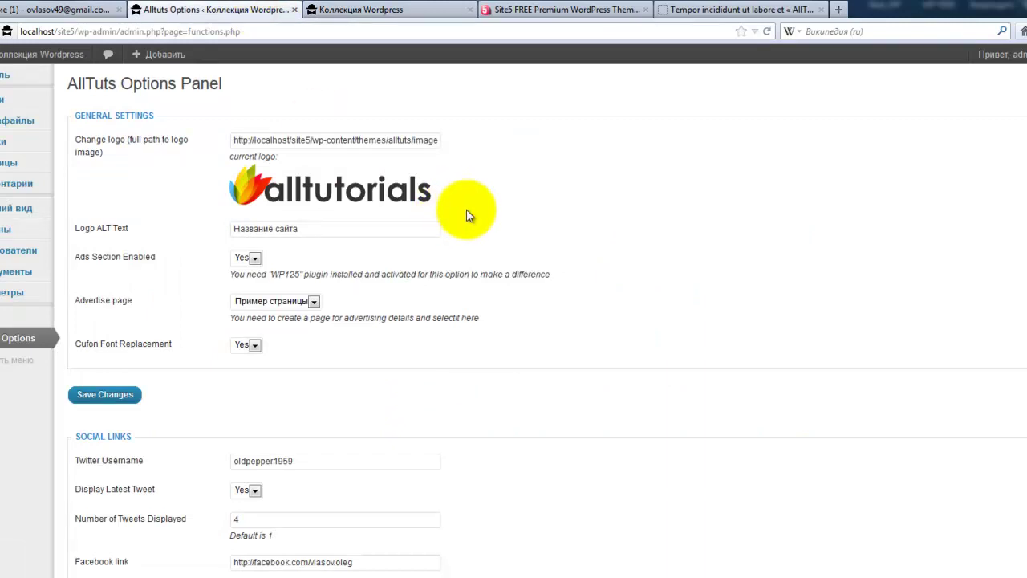
pyautogui.scroll(-1, 464, 218)
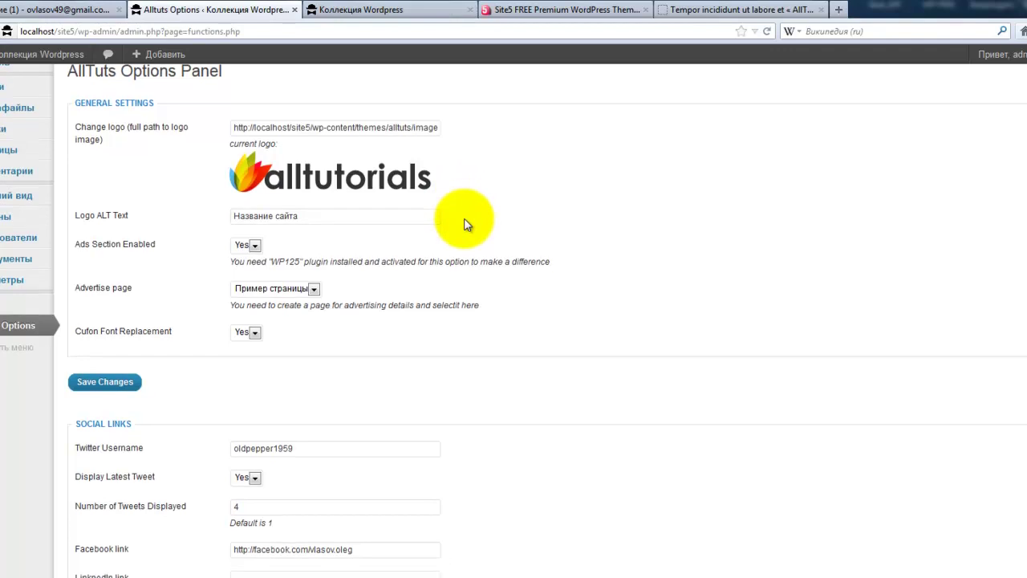
pyautogui.scroll(-2, 466, 224)
pyautogui.click(255, 179)
pyautogui.click(241, 194)
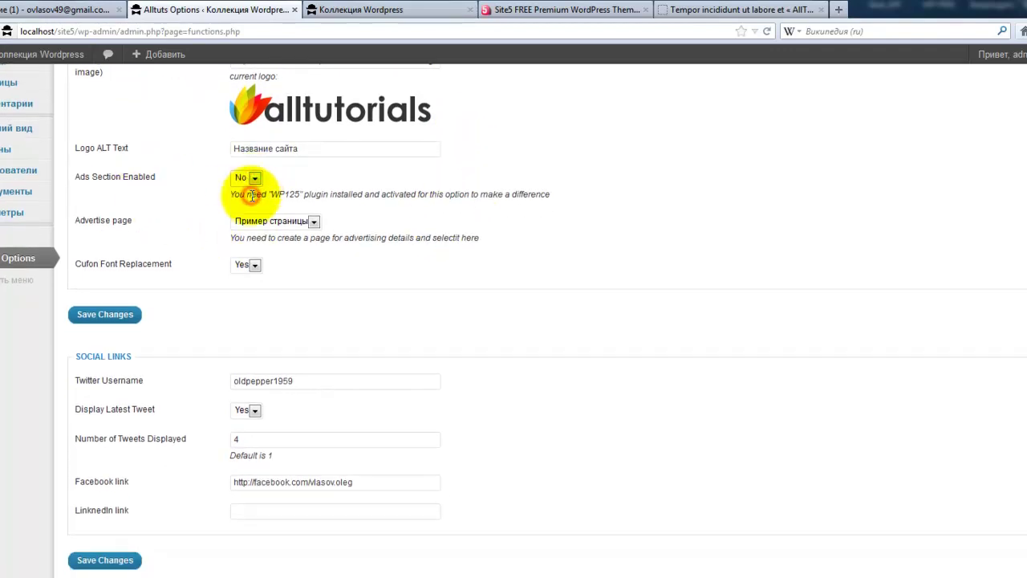
pyautogui.moveTo(230, 195); pyautogui.dragTo(561, 195)
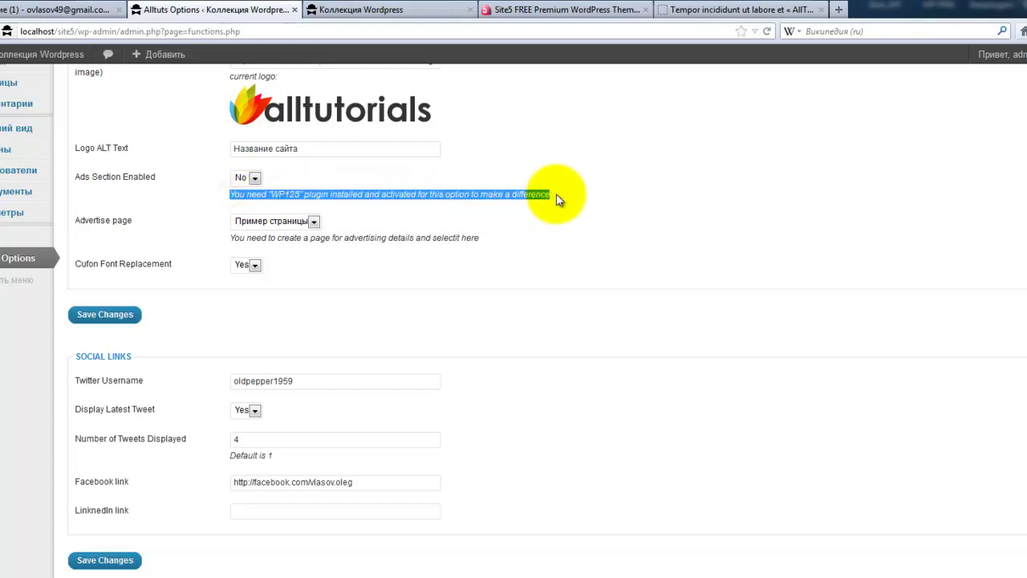
pyautogui.click(255, 177)
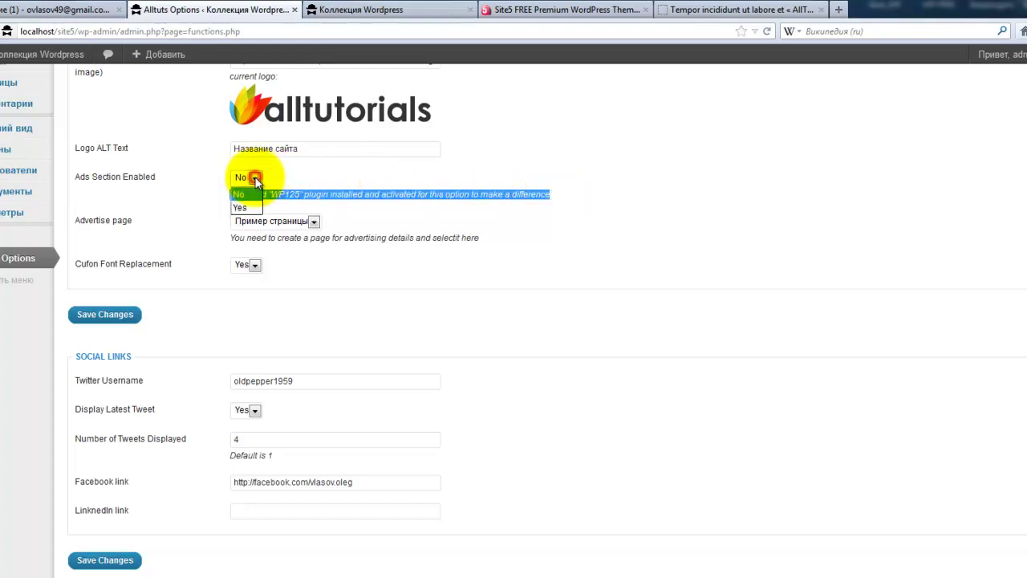
pyautogui.click(245, 204)
pyautogui.click(189, 192)
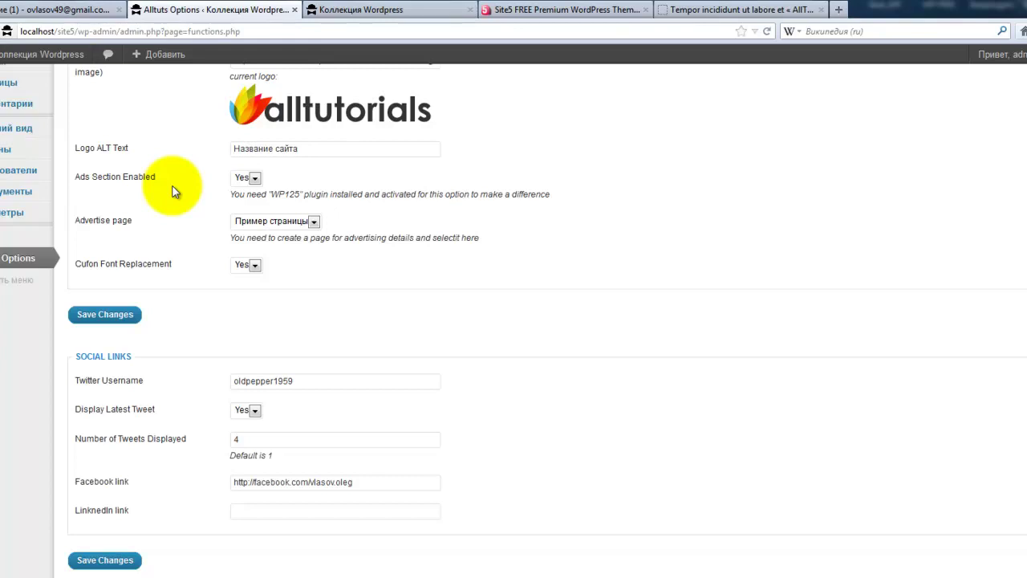
pyautogui.moveTo(7, 243)
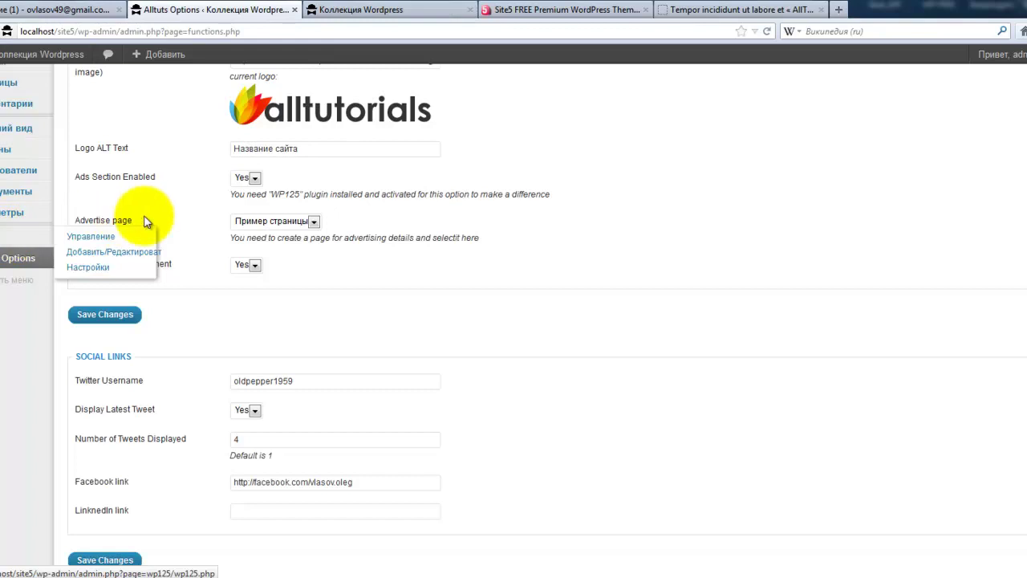
pyautogui.click(254, 178)
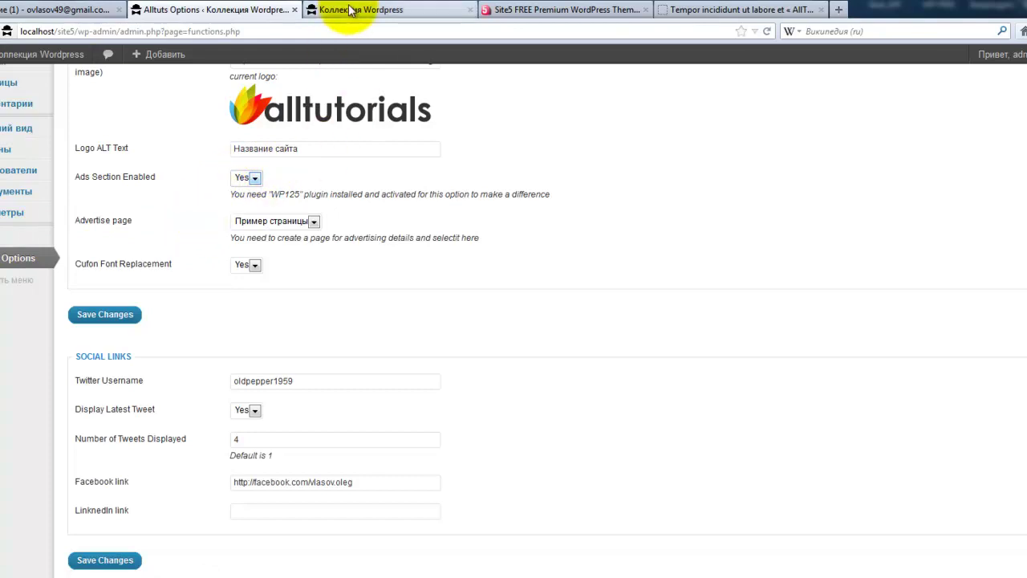
pyautogui.click(425, 11)
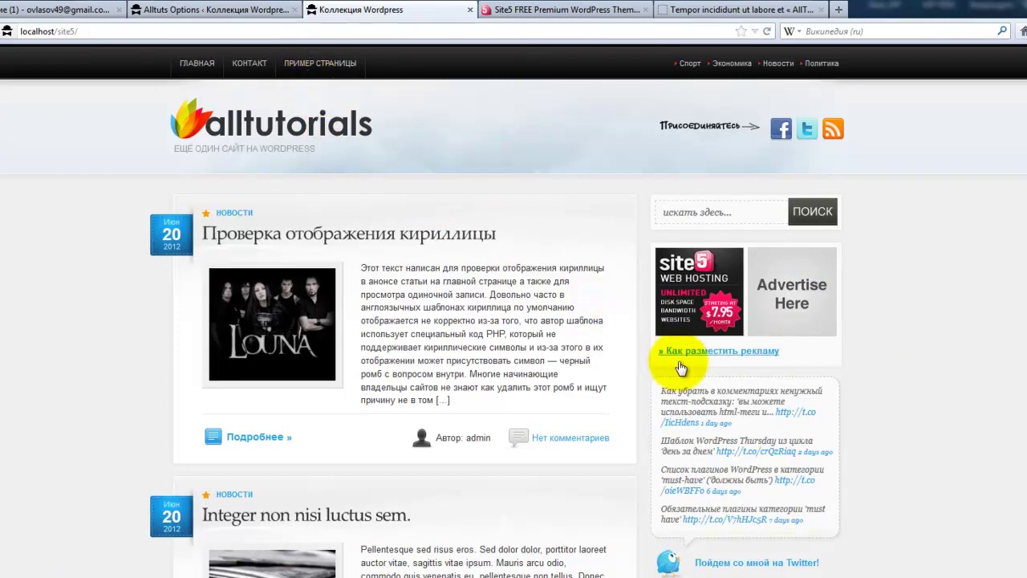
# - Keep Пример страницы as the advertise page and follow the sidebar ad link to it
pyautogui.click(255, 10)
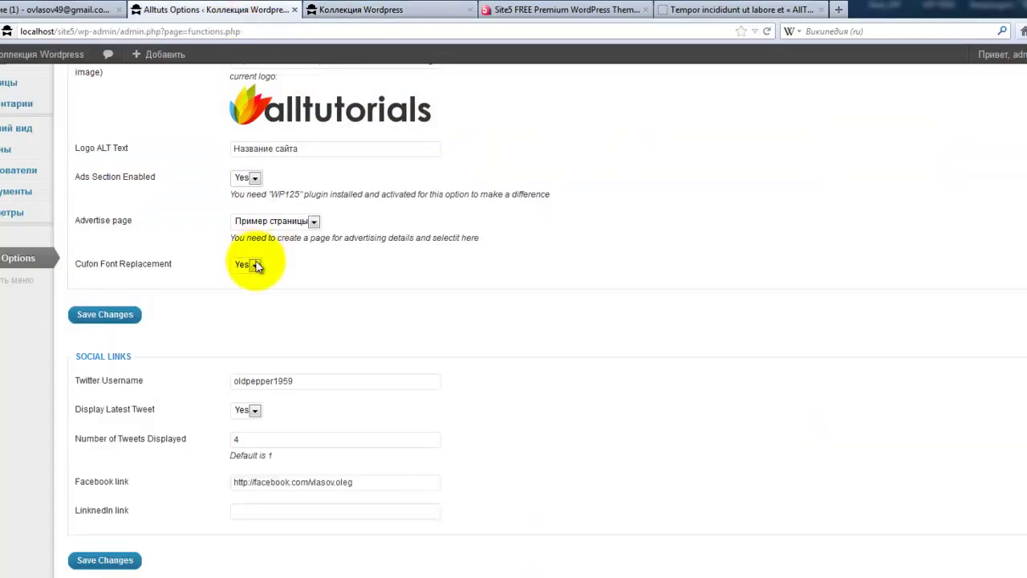
pyautogui.scroll(-2, 341, 196)
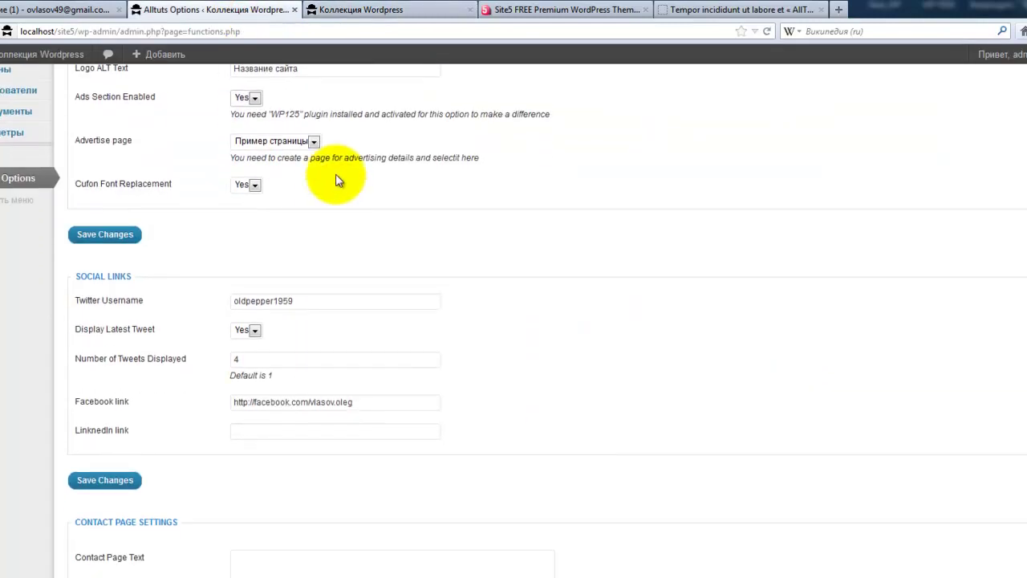
pyautogui.click(313, 141)
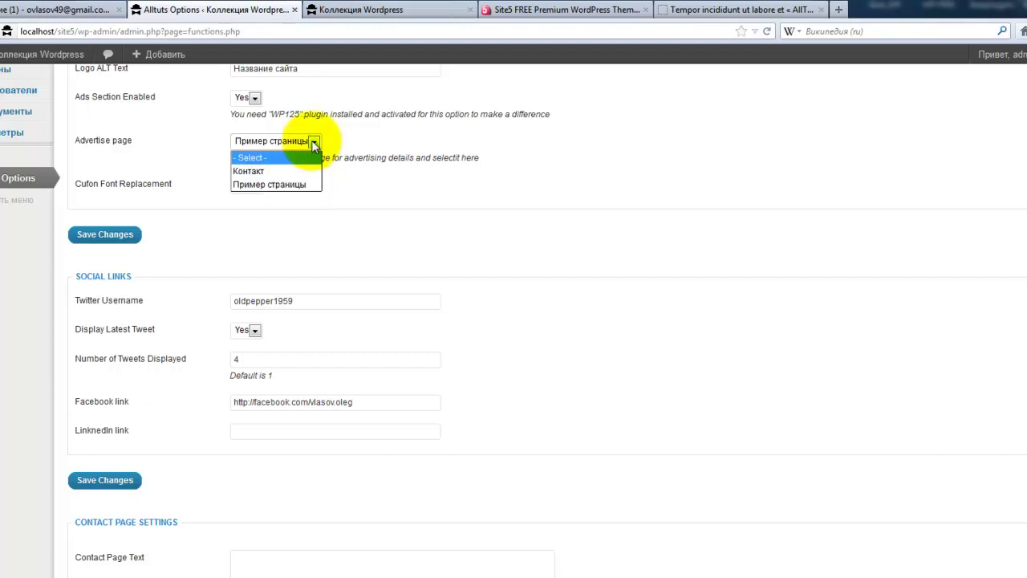
pyautogui.click(314, 142)
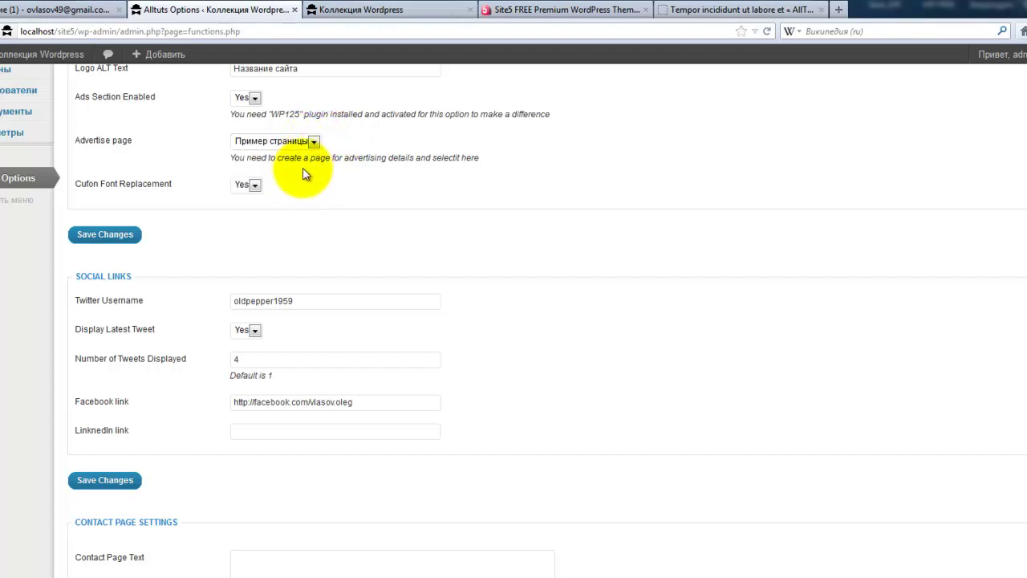
pyautogui.click(372, 11)
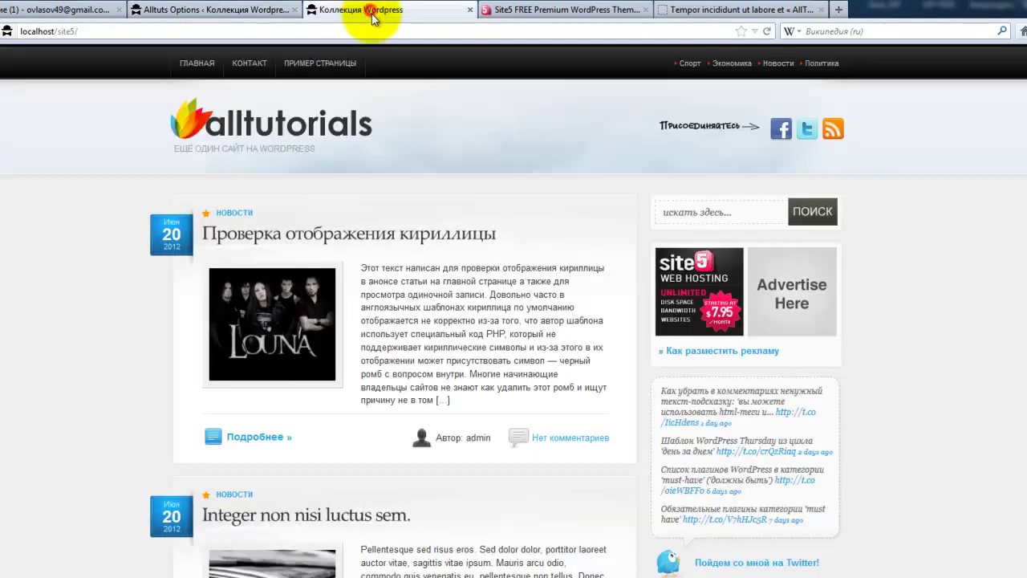
pyautogui.click(689, 355)
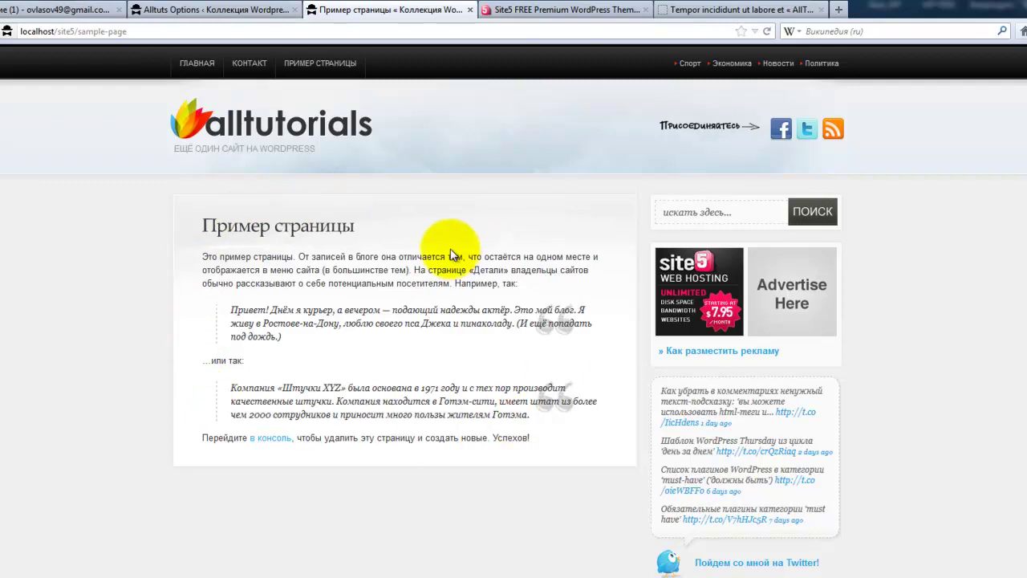
pyautogui.click(213, 11)
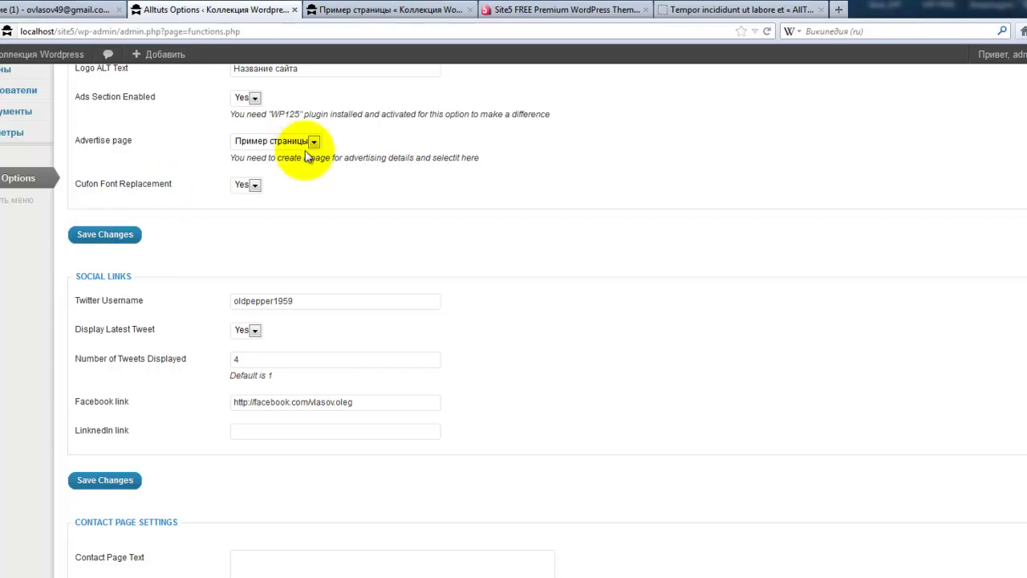
# - Check the Cufon Font Replacement choices and go from the sample page back to the blog home
pyautogui.click(258, 186)
pyautogui.click(258, 183)
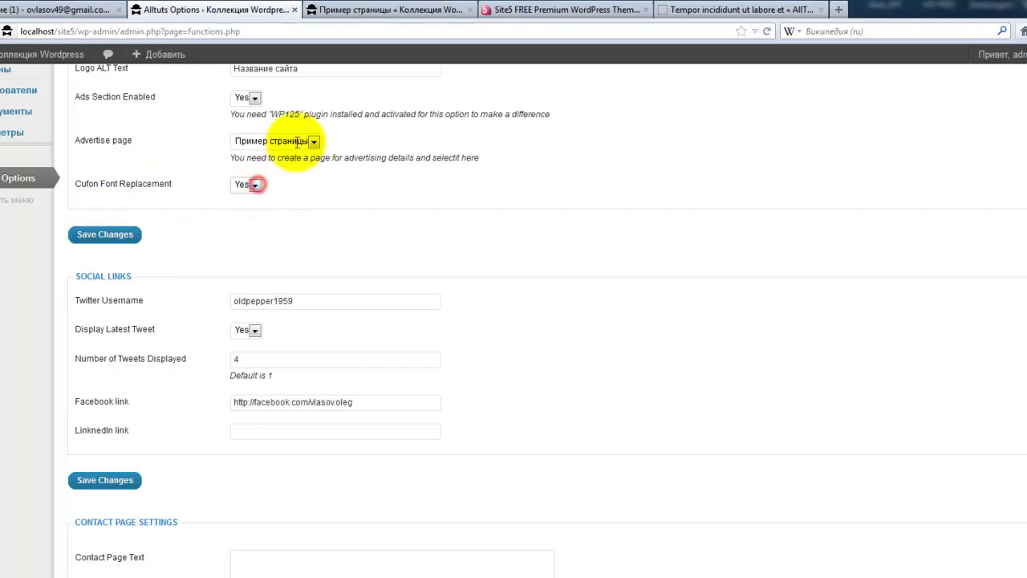
pyautogui.click(346, 13)
pyautogui.click(265, 132)
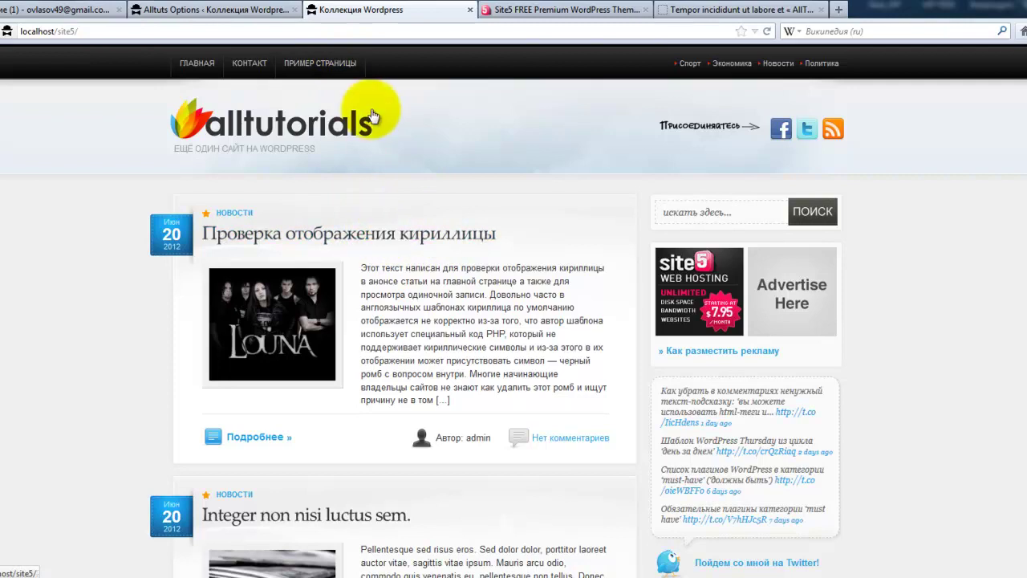
pyautogui.click(213, 8)
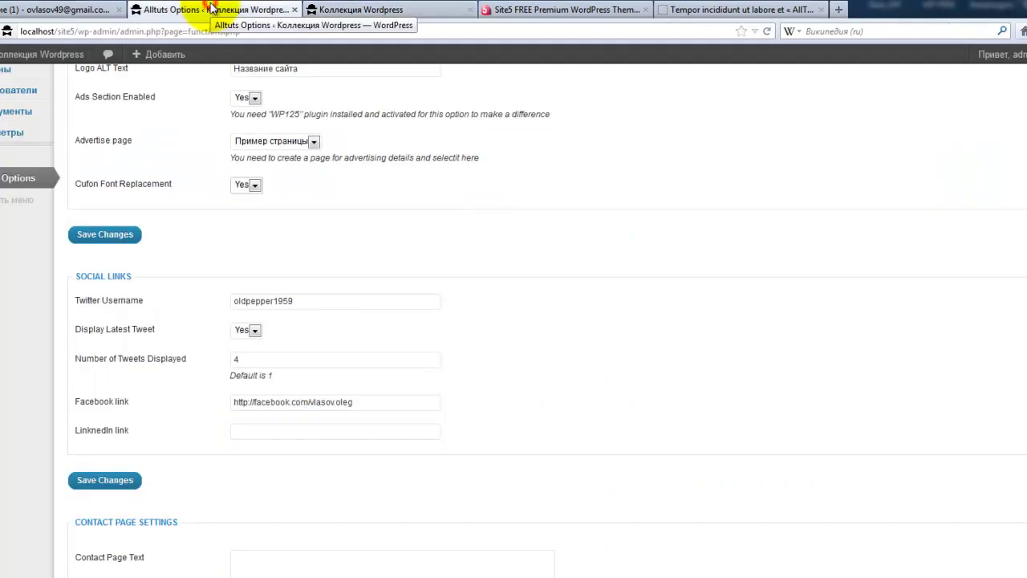
# - Set Cufon Font Replacement to No, save, and reload the front page to see plain titles
pyautogui.click(254, 185)
pyautogui.click(248, 213)
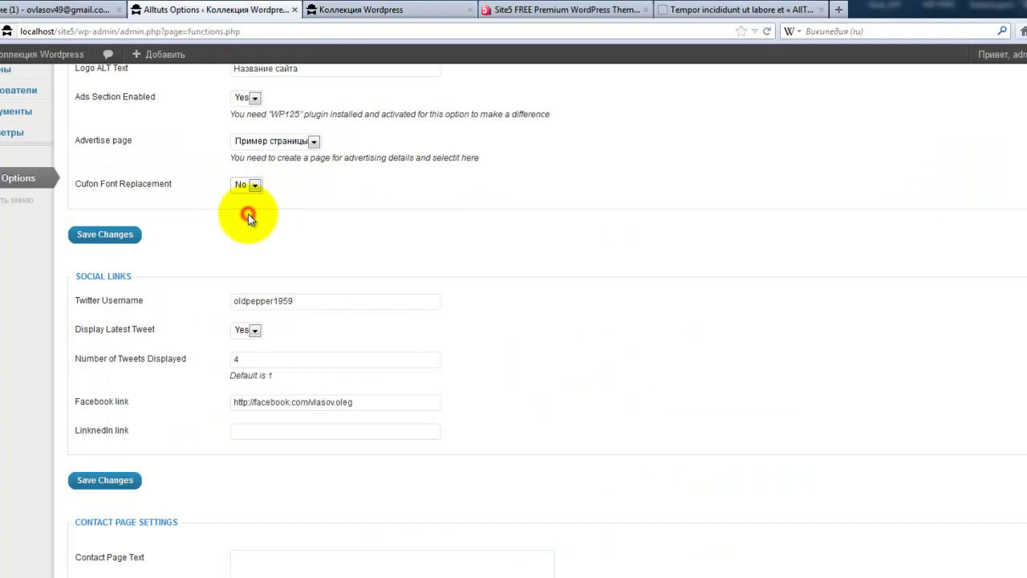
pyautogui.click(131, 236)
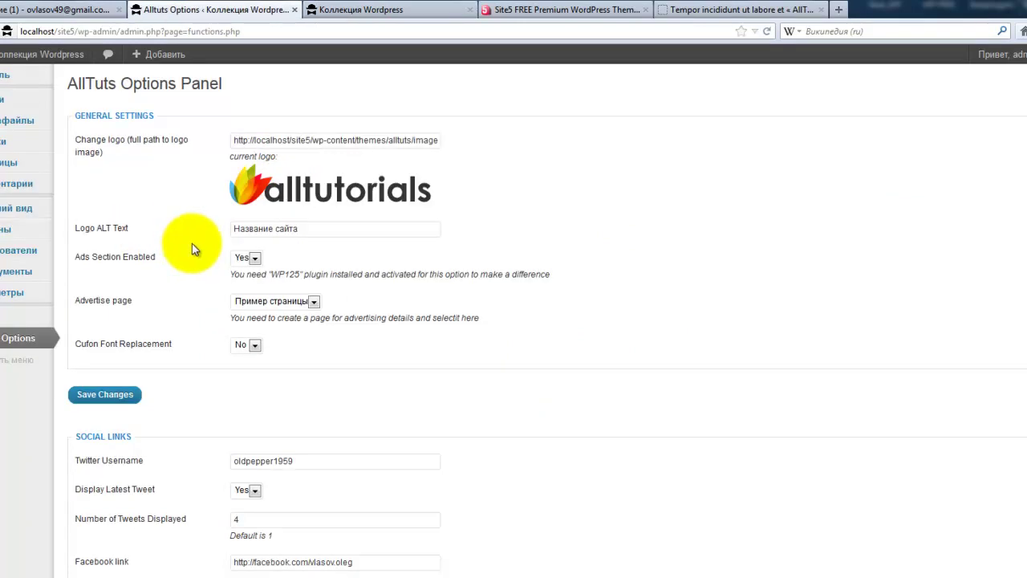
pyautogui.click(320, 12)
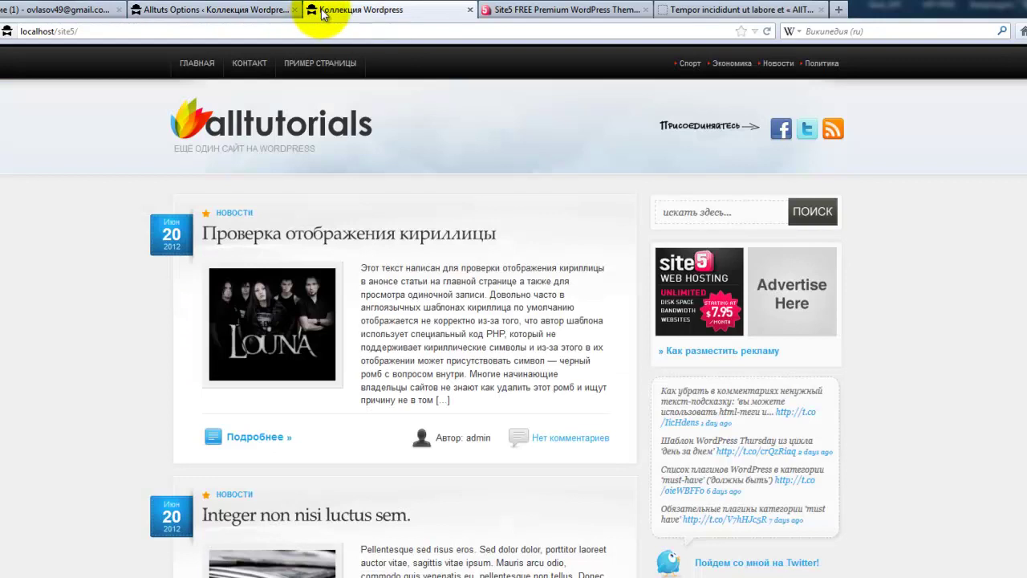
pyautogui.click(766, 31)
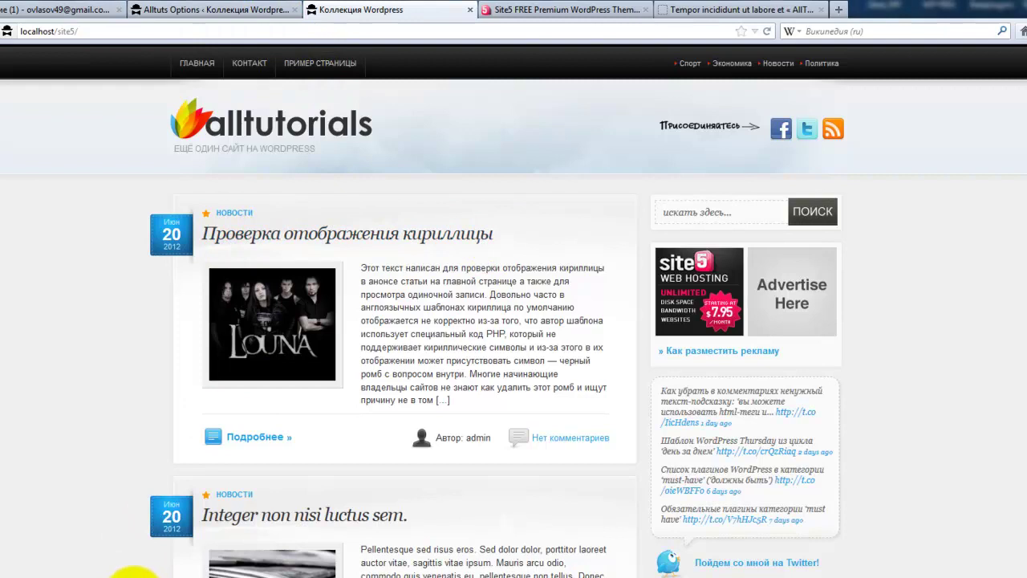
pyautogui.click(133, 577)
# - Inspect the Century Gothic, League Gothic and Palatino Linotype font files in the js folder
pyautogui.click(248, 108)
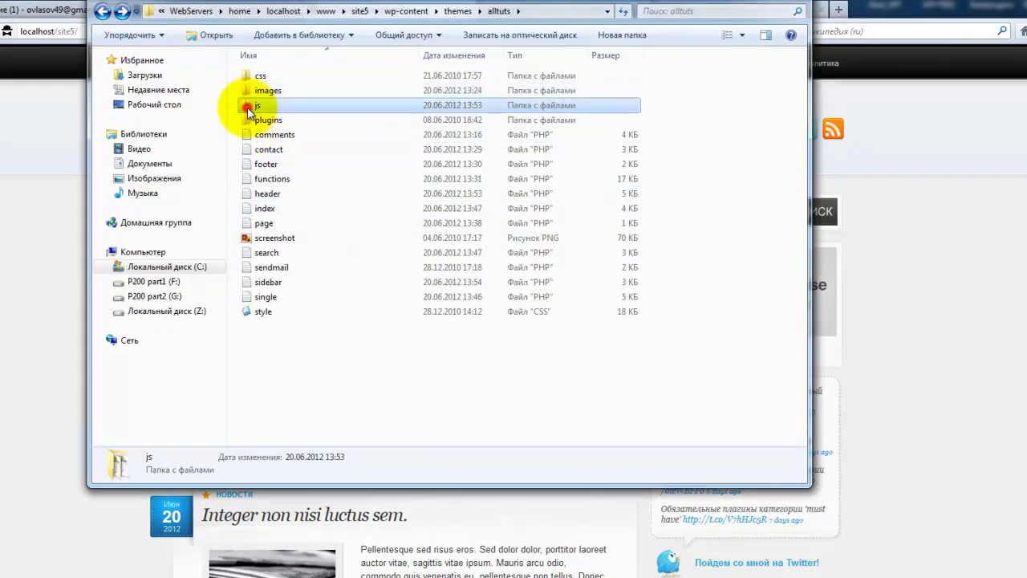
pyautogui.doubleClick(249, 108)
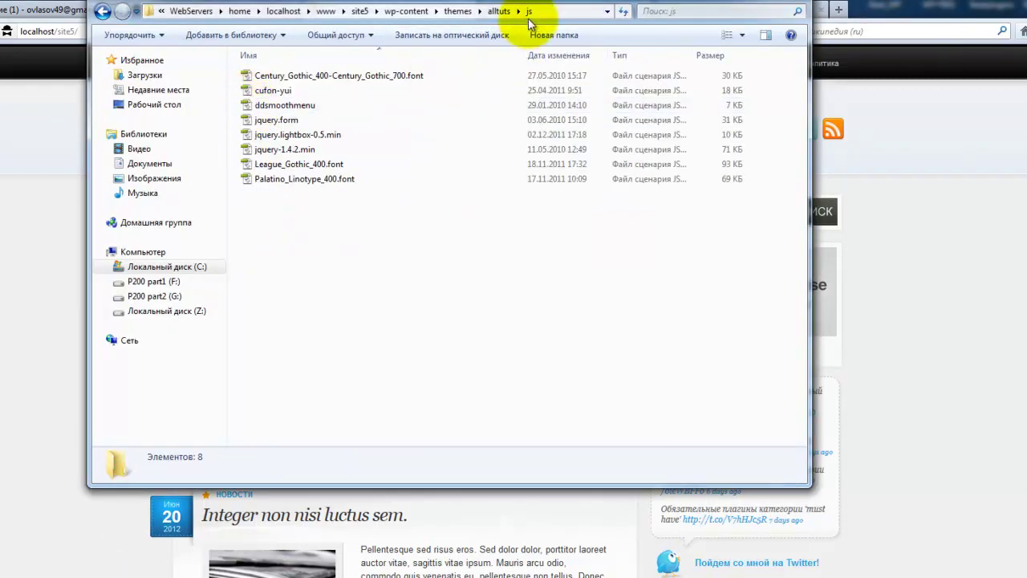
pyautogui.click(278, 77)
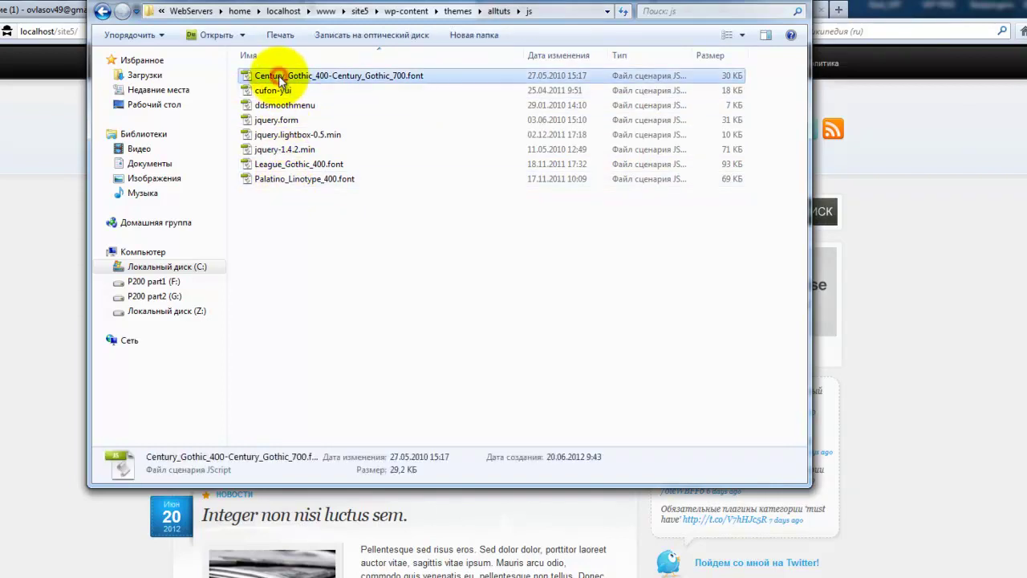
pyautogui.click(303, 164)
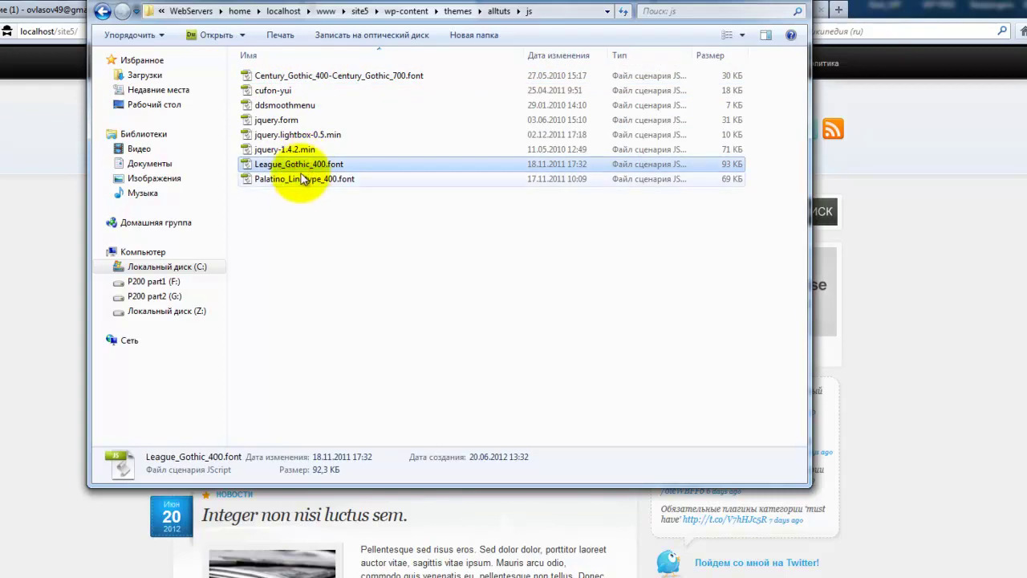
pyautogui.click(304, 182)
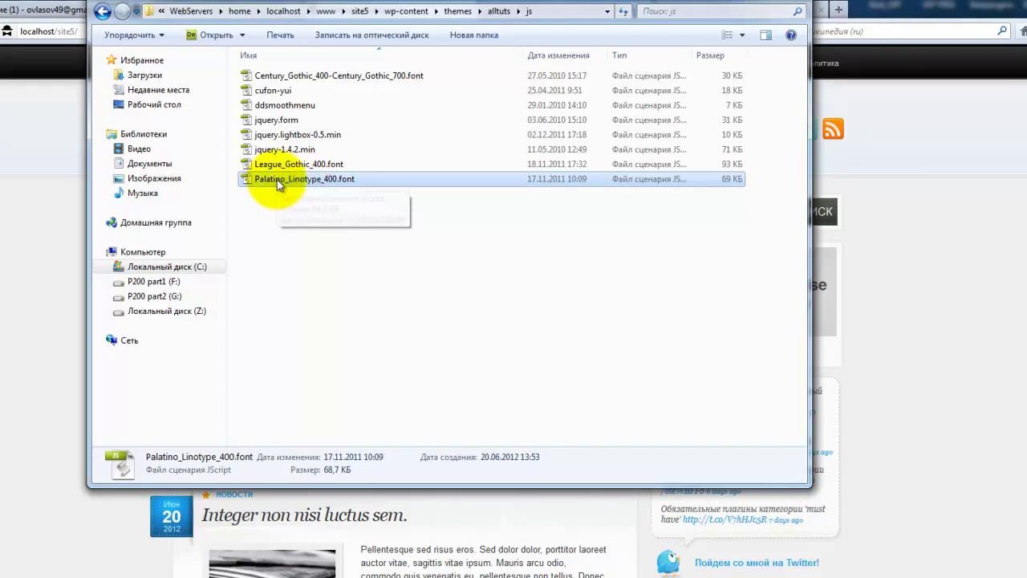
# - Open header.php from the alltuts folder in Notepad++
pyautogui.click(102, 11)
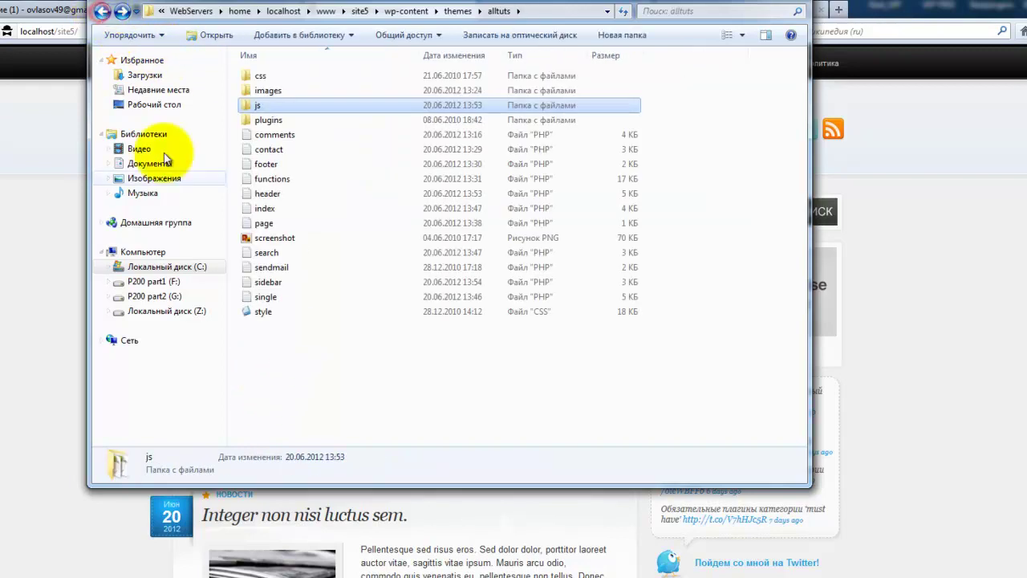
pyautogui.click(268, 194)
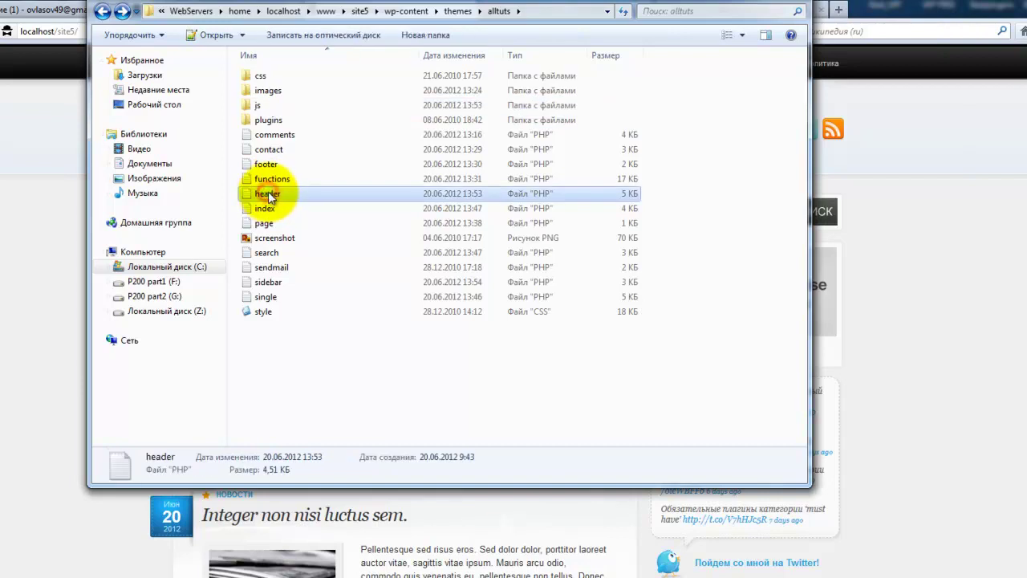
pyautogui.rightClick(268, 193)
pyautogui.click(307, 248)
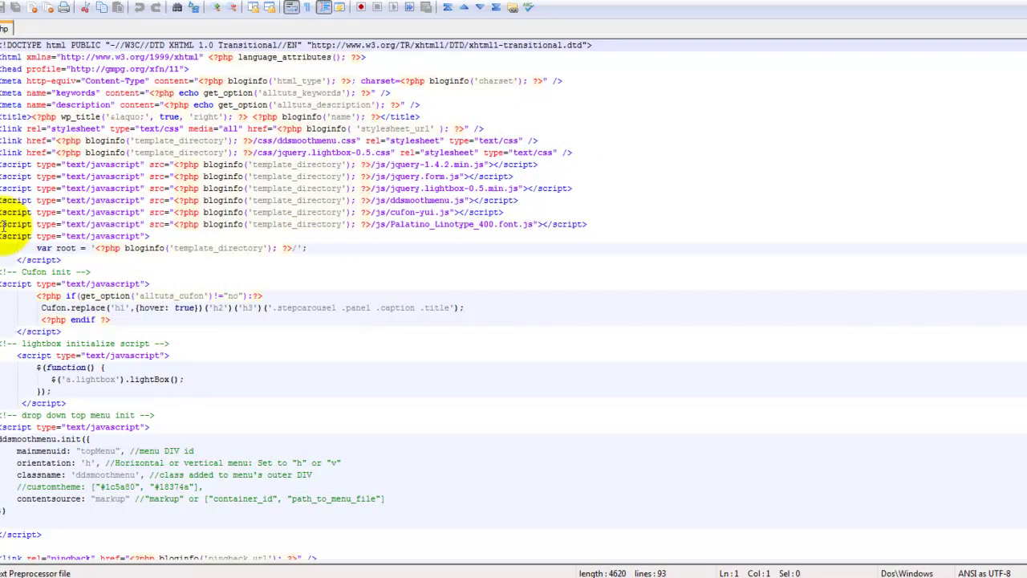
# - Select the Palatino_Linotype_400.font.js file name in header.php, then return to the browser
pyautogui.moveTo(6, 224); pyautogui.dragTo(587, 224)
pyautogui.click(487, 224)
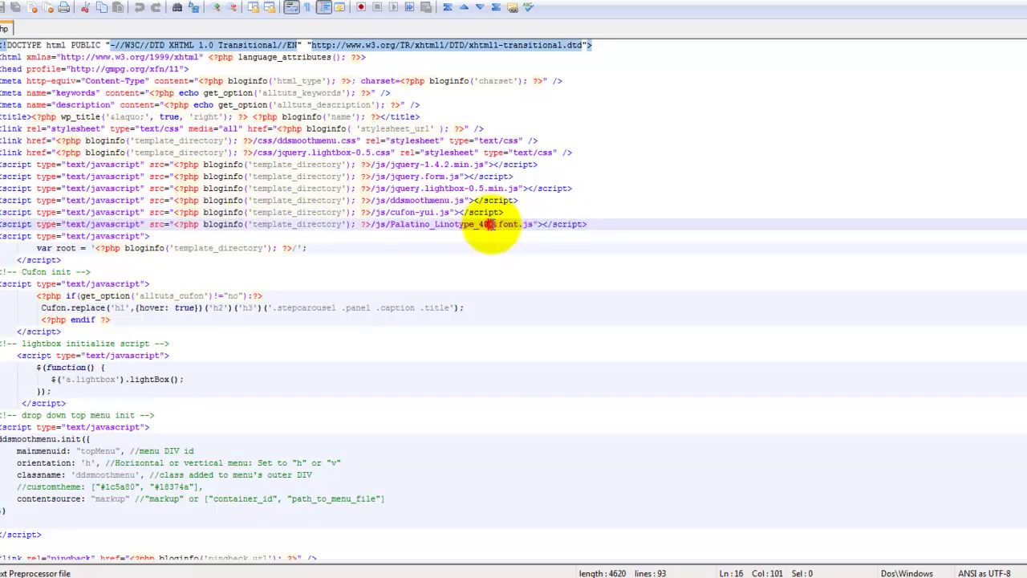
pyautogui.moveTo(390, 225); pyautogui.dragTo(527, 225)
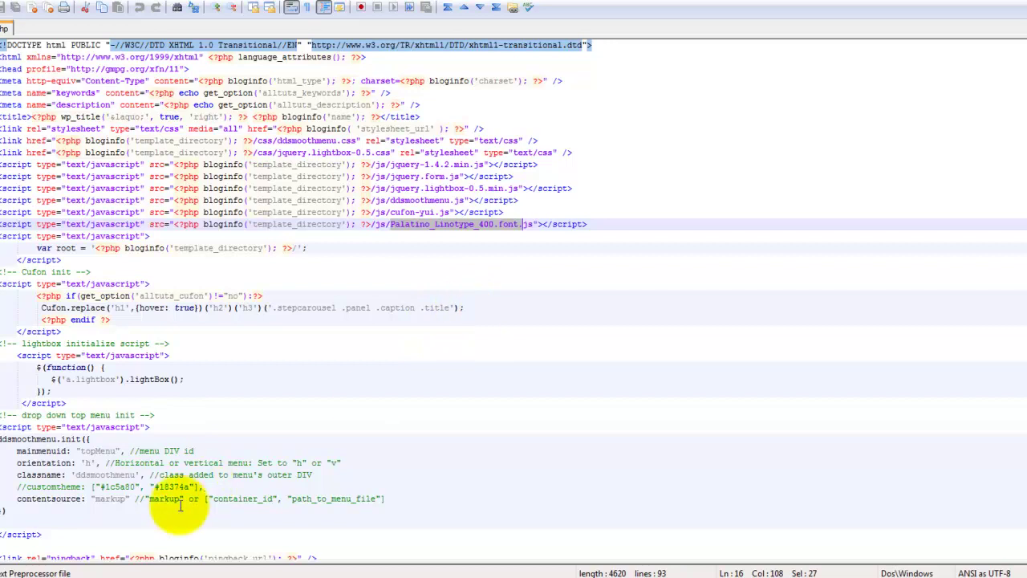
pyautogui.click(265, 573)
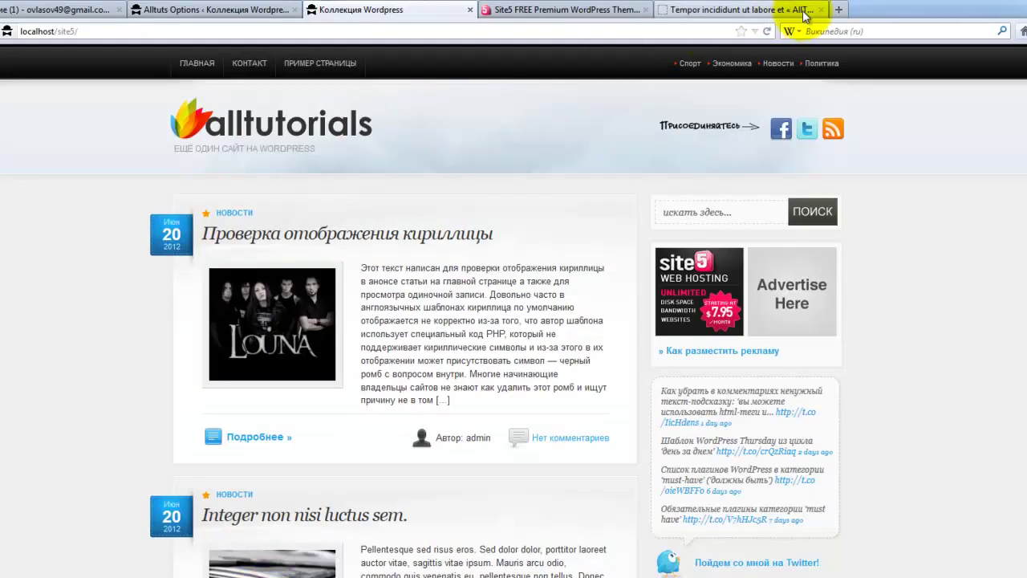
# - Open the bestwordpress site admin from Speed Dial in a new tab and list all posts
pyautogui.click(839, 9)
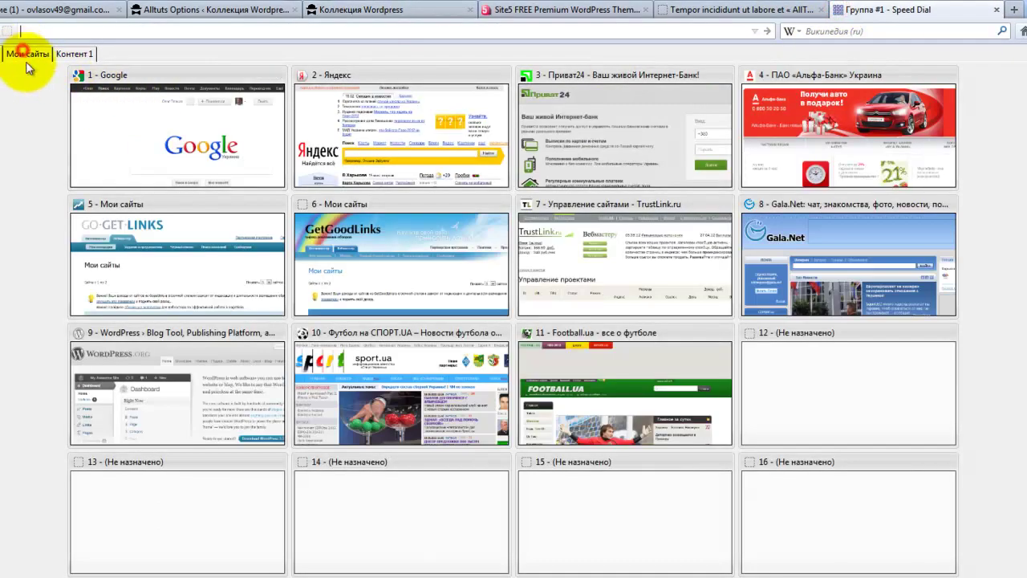
pyautogui.click(27, 56)
pyautogui.click(358, 154)
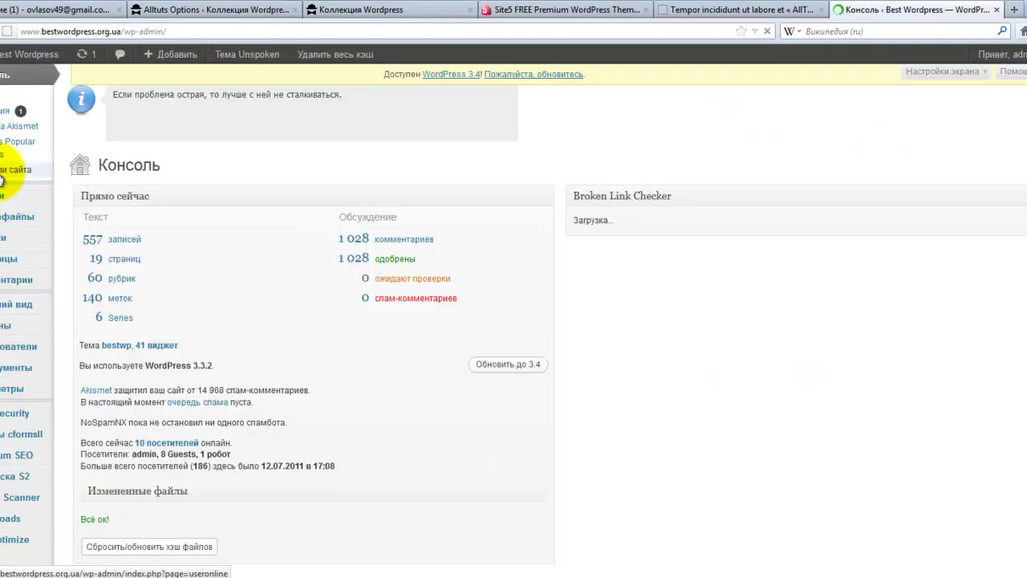
pyautogui.click(93, 240)
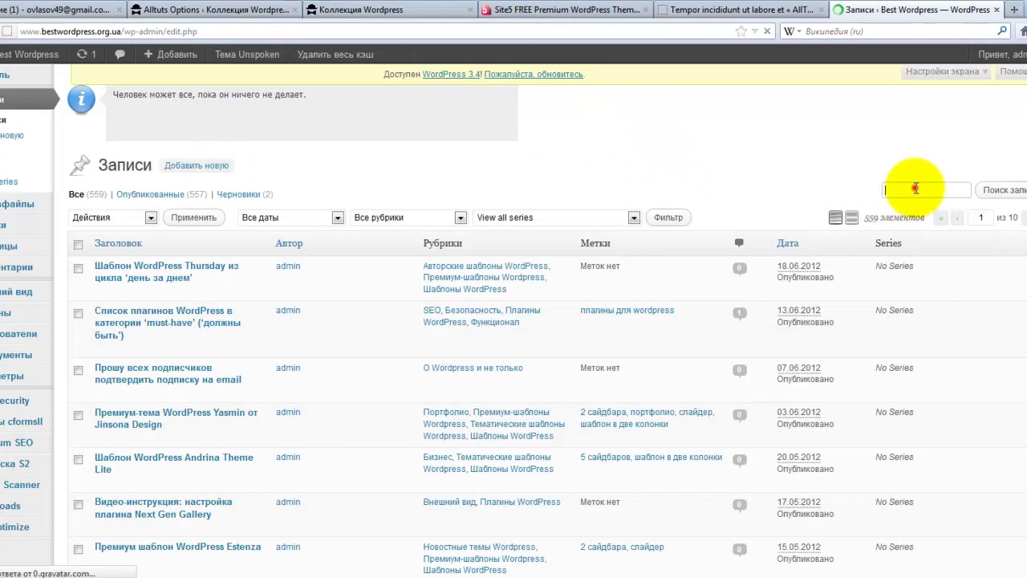
# - Enter 'cufon' in the Search Posts box
pyautogui.click(917, 189)
pyautogui.write('cfащт')
pyautogui.press('BackSpace')
pyautogui.press('BackSpace')
pyautogui.press('BackSpace')
pyautogui.press('BackSpace')
pyautogui.press('BackSpace')
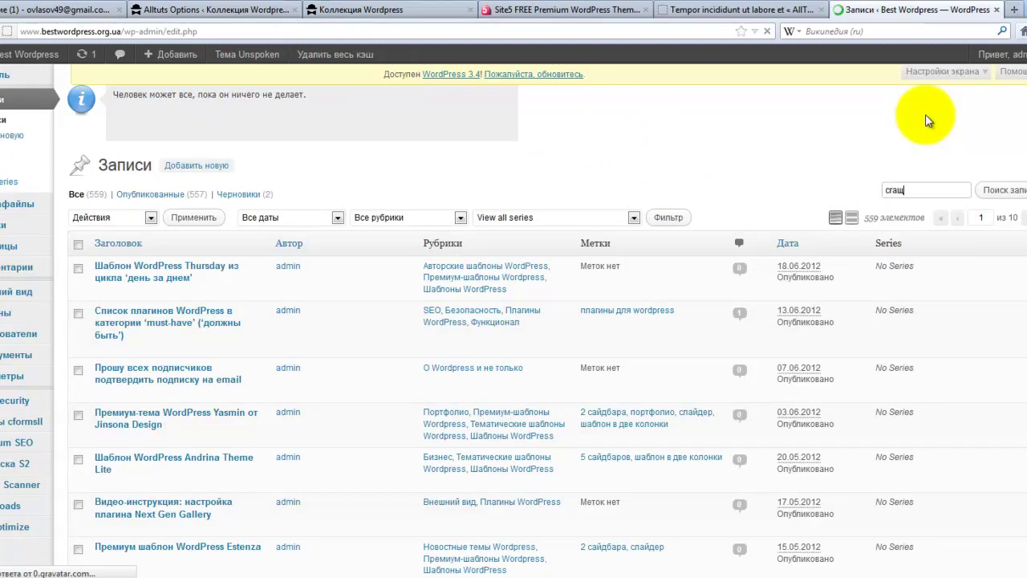
pyautogui.write('сгащт')
pyautogui.press('BackSpace')
pyautogui.press('BackSpace')
pyautogui.press('BackSpace')
pyautogui.press('BackSpace')
pyautogui.press('BackSpace')
pyautogui.write('cra')
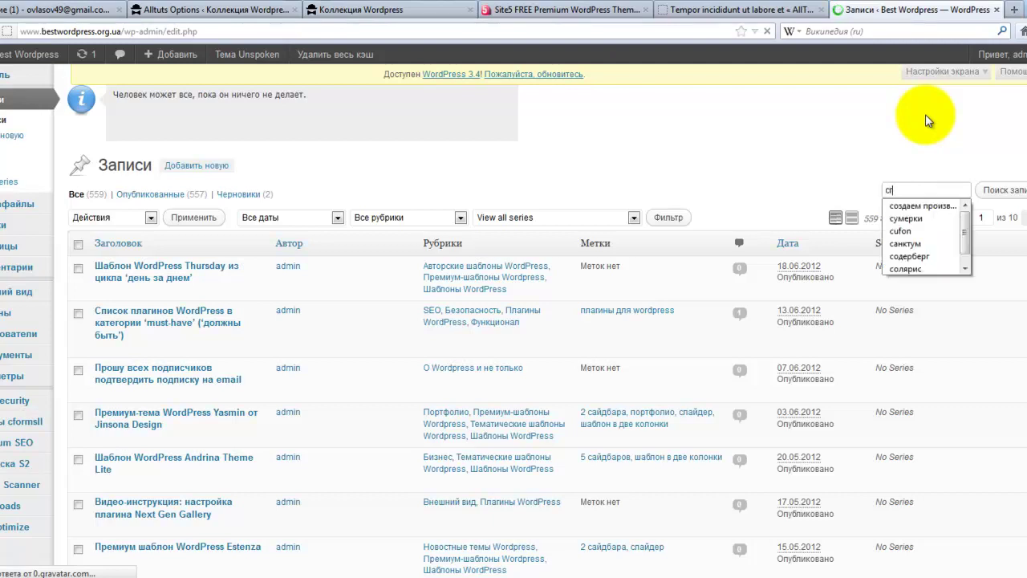
pyautogui.press('BackSpace')
pyautogui.press('BackSpace')
pyautogui.press('BackSpace')
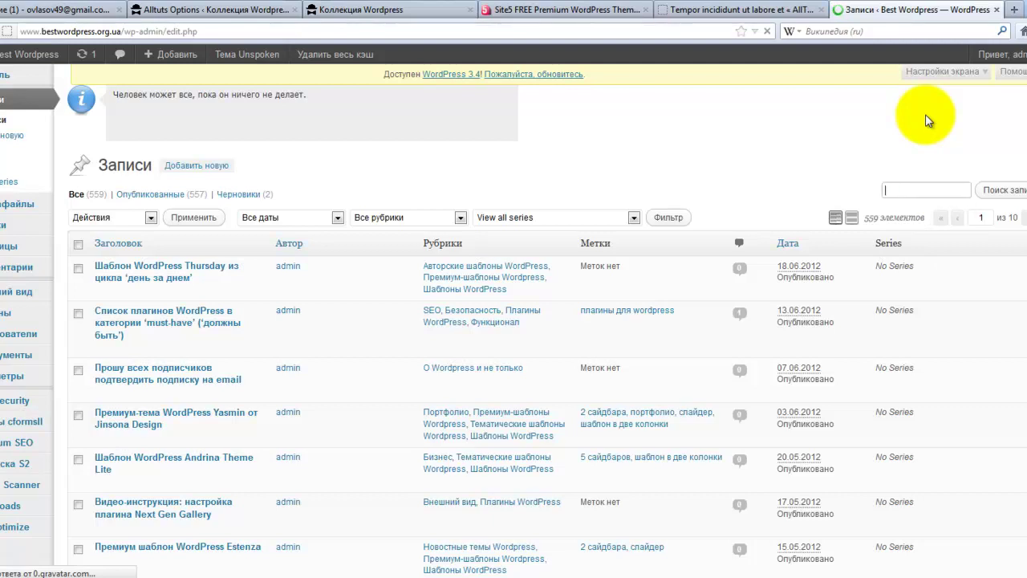
pyautogui.write('cufon')
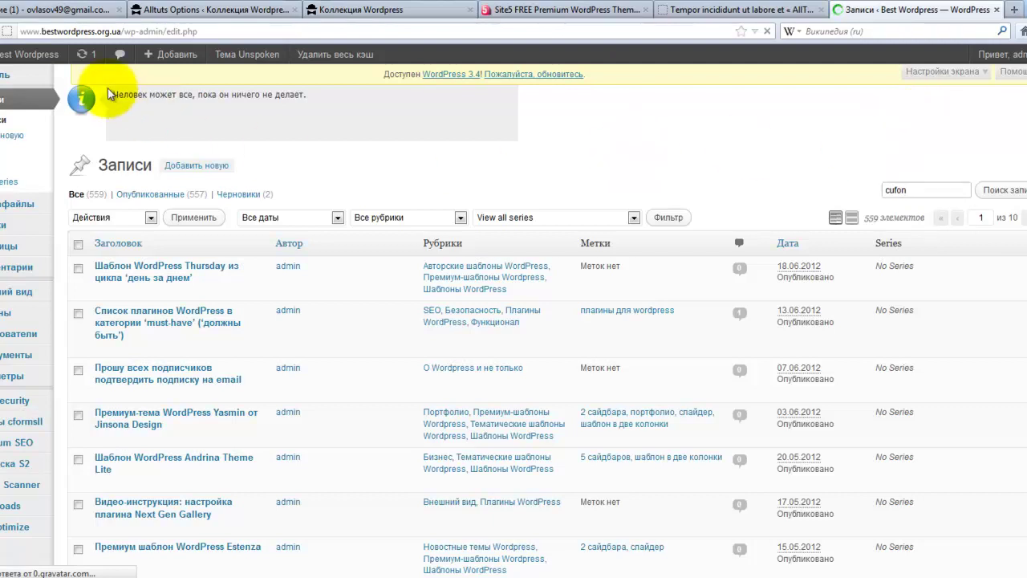
# - Mark the site domain in the address and scroll through the 559-post Записи list
pyautogui.moveTo(121, 31); pyautogui.dragTo(13, 30)
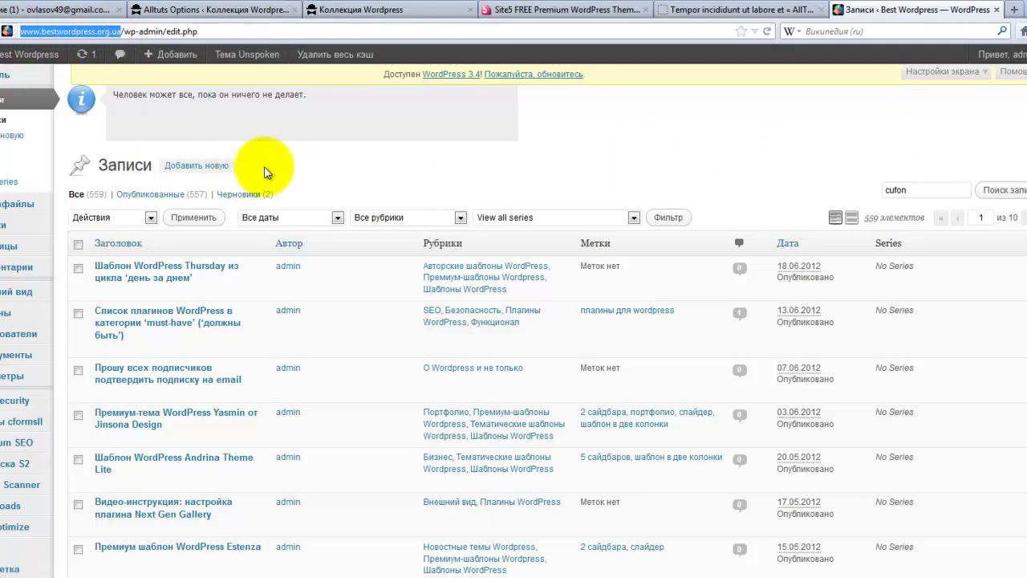
pyautogui.scroll(-5, 353, 327)
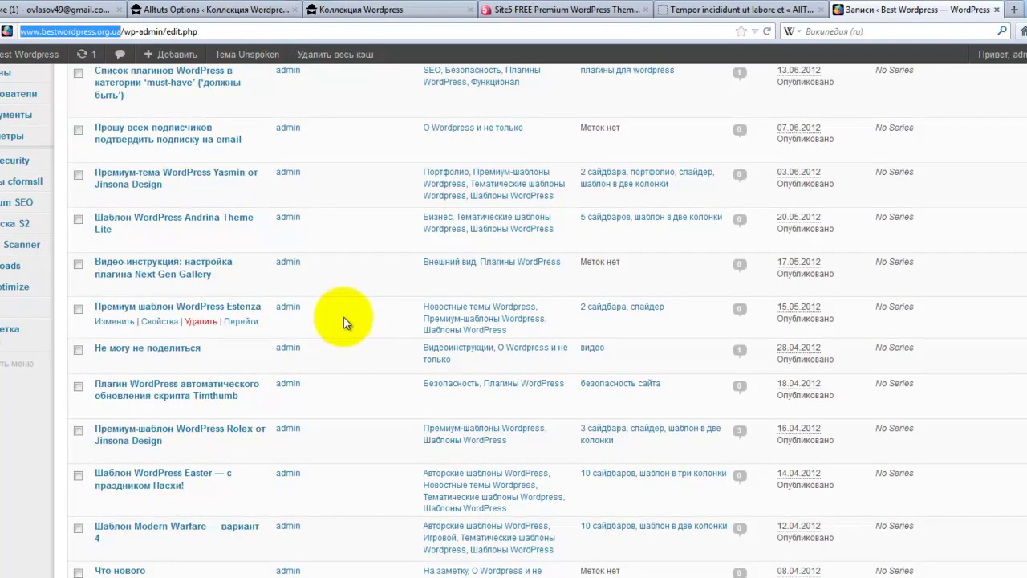
pyautogui.scroll(-4, 344, 317)
pyautogui.scroll(-6, 348, 319)
pyautogui.scroll(-5, 348, 318)
pyautogui.scroll(-5, 348, 318)
pyautogui.scroll(-5, 347, 318)
pyautogui.scroll(-3, 347, 318)
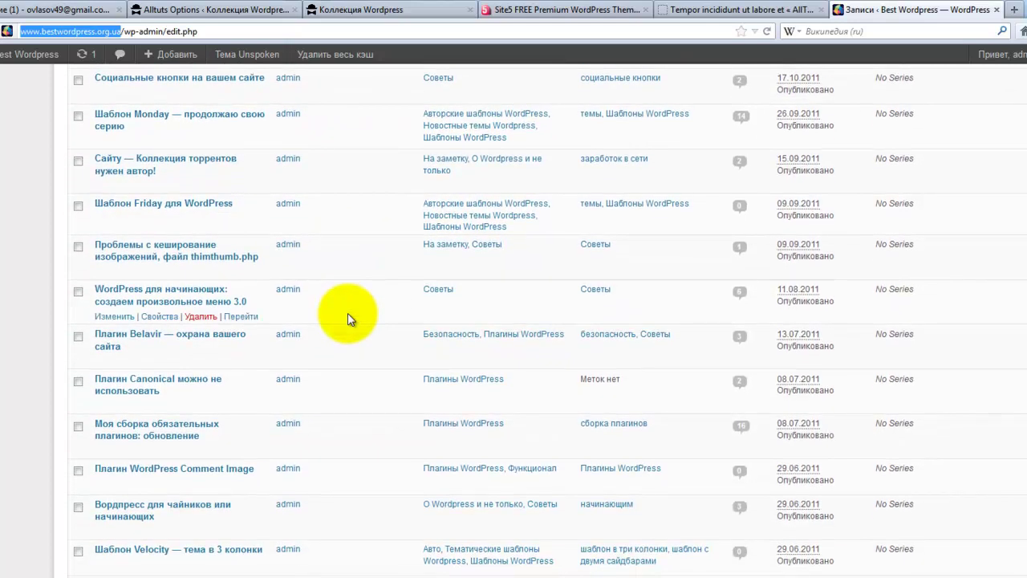
pyautogui.scroll(-6, 348, 319)
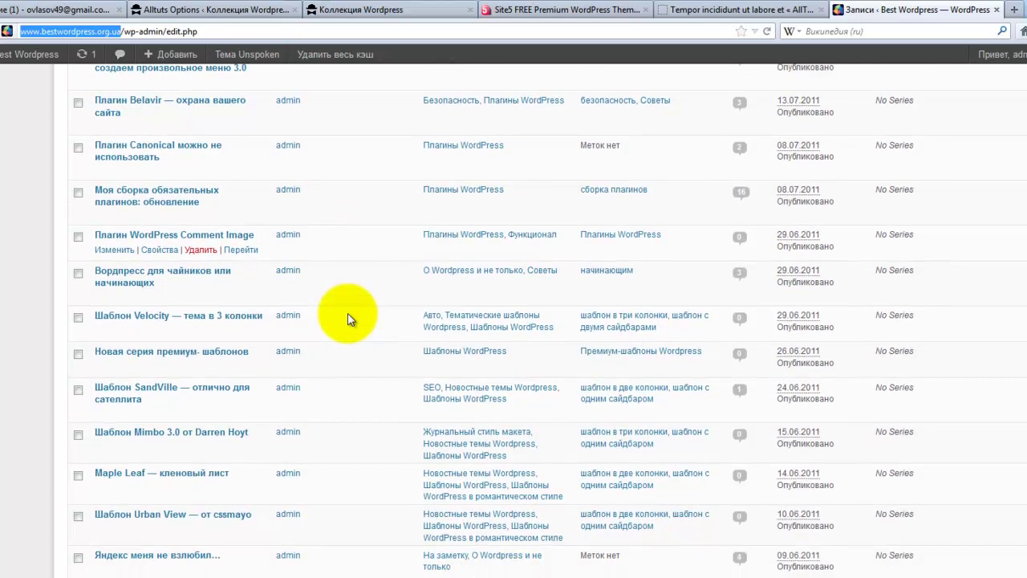
pyautogui.scroll(-5, 348, 319)
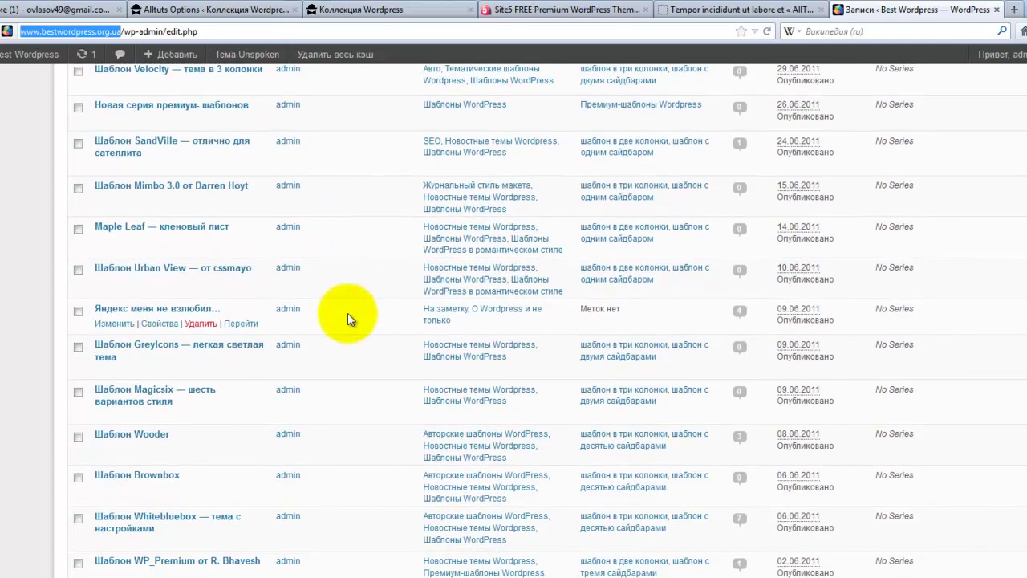
pyautogui.scroll(-4, 347, 318)
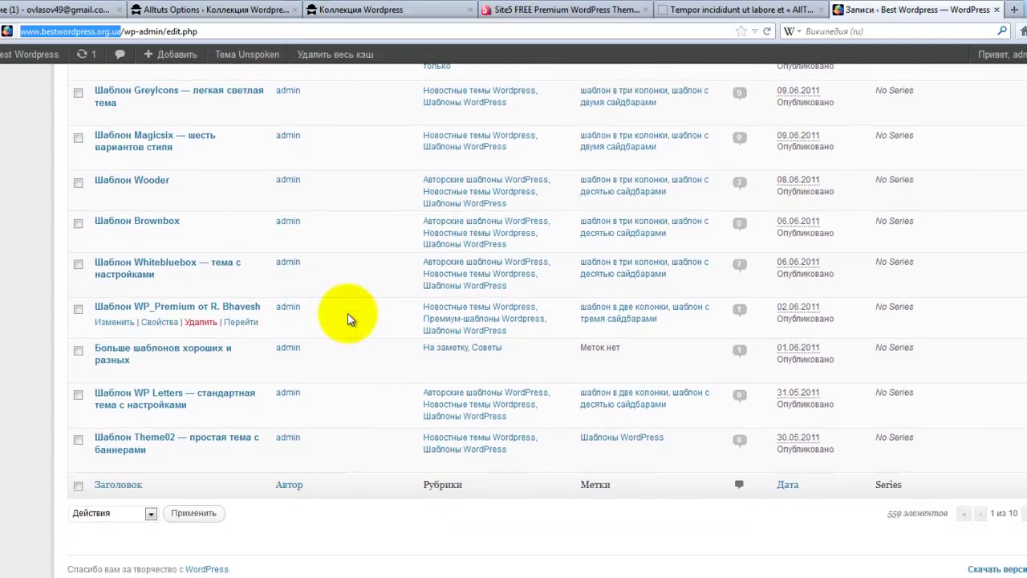
pyautogui.scroll(10, 546, 321)
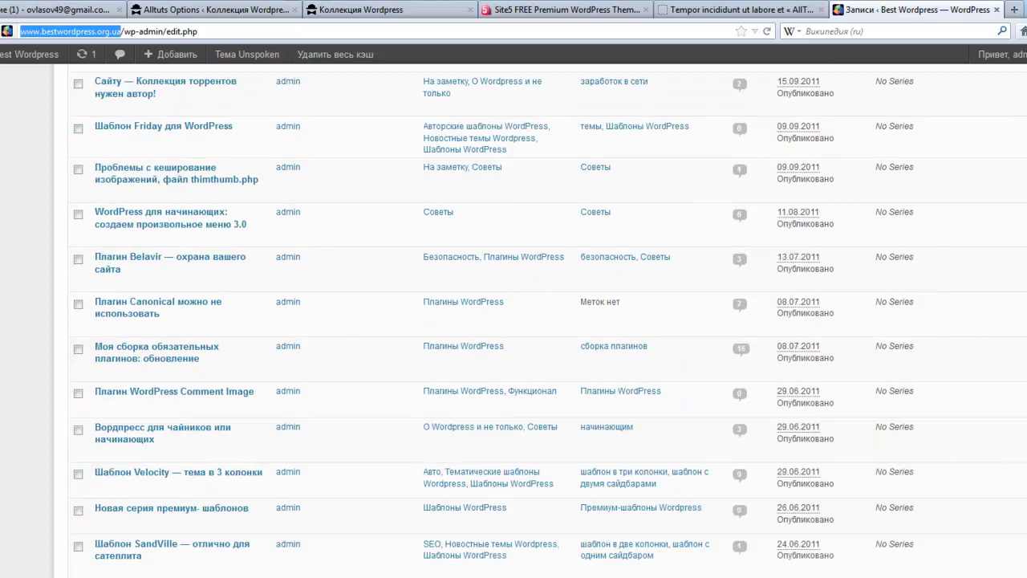
pyautogui.click(916, 190)
# - Search posts for 'оригинальный шрифт cufon' and open the WP-Cufon post in a new tab
pyautogui.moveTo(915, 190); pyautogui.dragTo(801, 195)
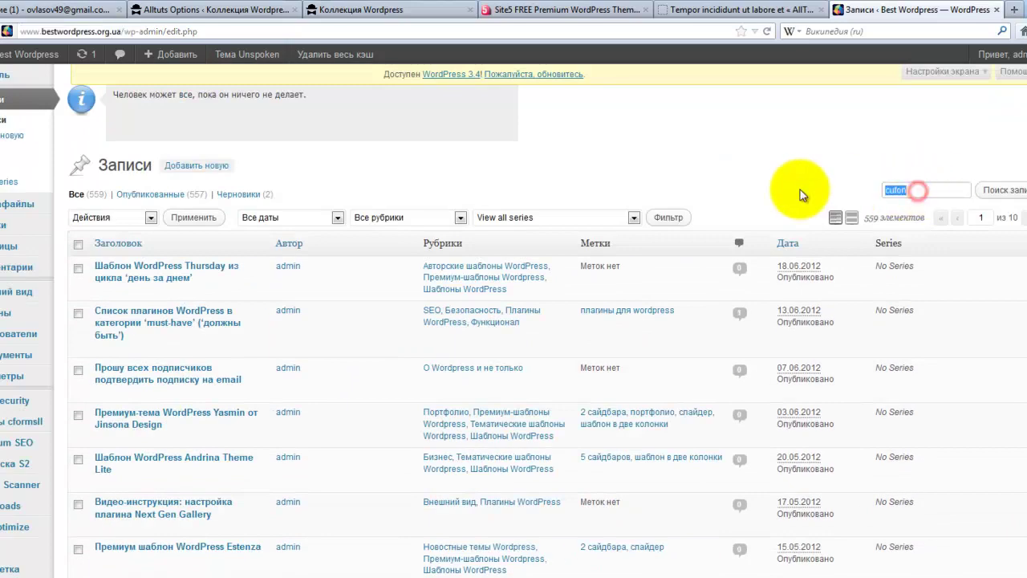
pyautogui.write('jhbubyfkmysq шри')
pyautogui.write('фт')
pyautogui.write(' cuf')
pyautogui.write('on')
pyautogui.press('Return')
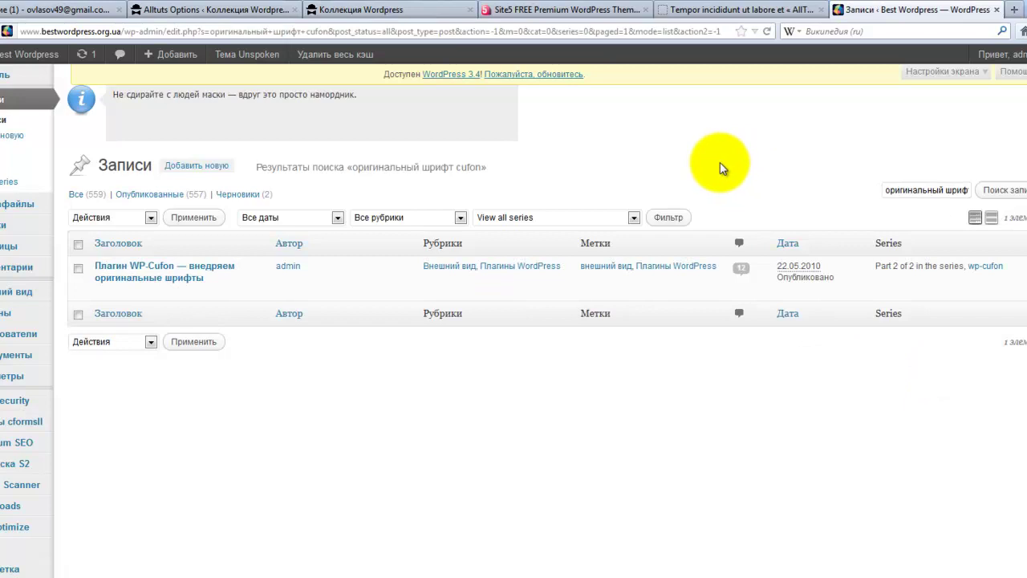
pyautogui.moveTo(230, 293)
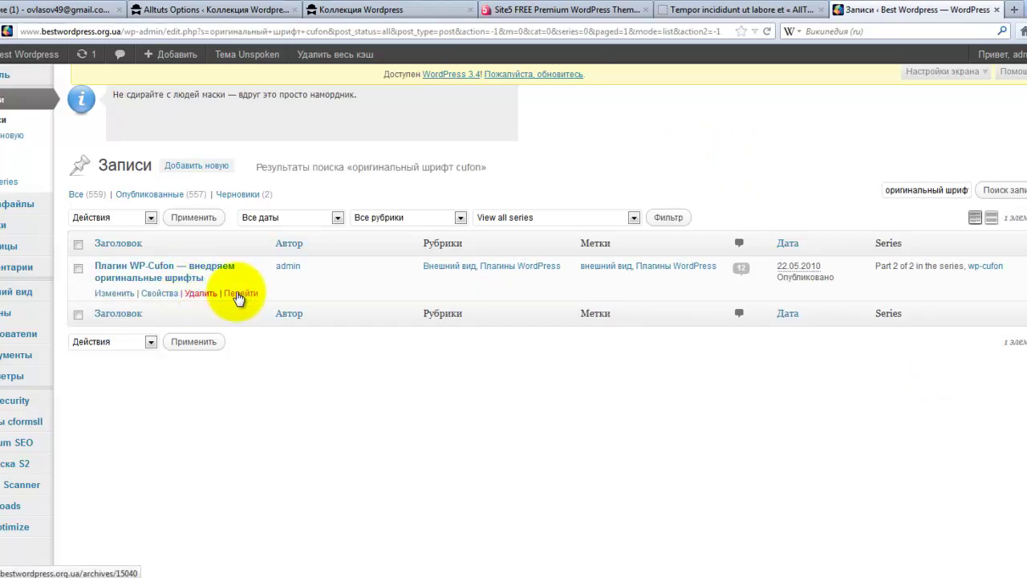
pyautogui.rightClick(239, 297)
pyautogui.click(269, 304)
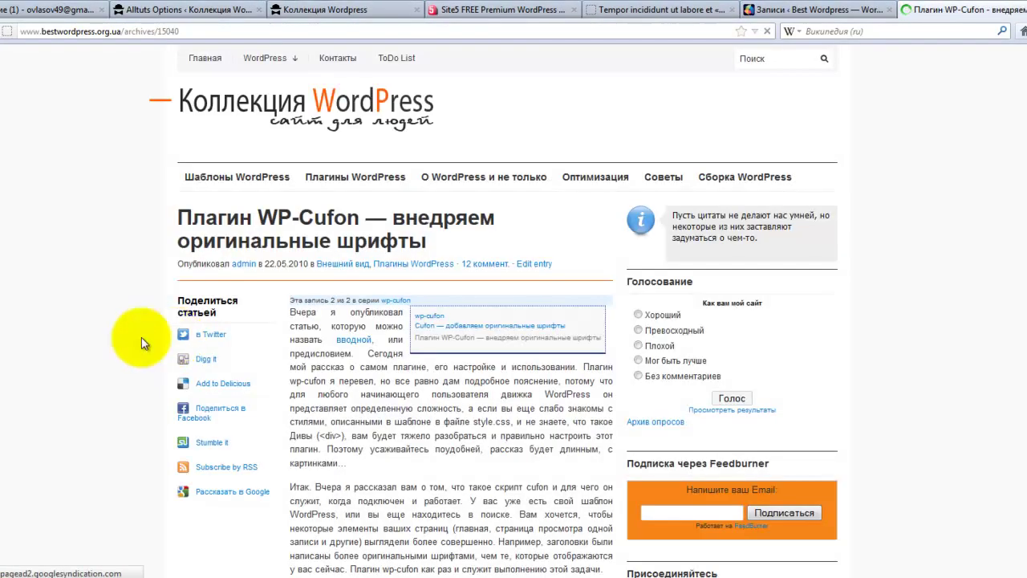
# - Browse the WP-Cufon article series and load the WP-Cufon plugin article
pyautogui.scroll(-3, 88, 351)
pyautogui.scroll(-15, 89, 345)
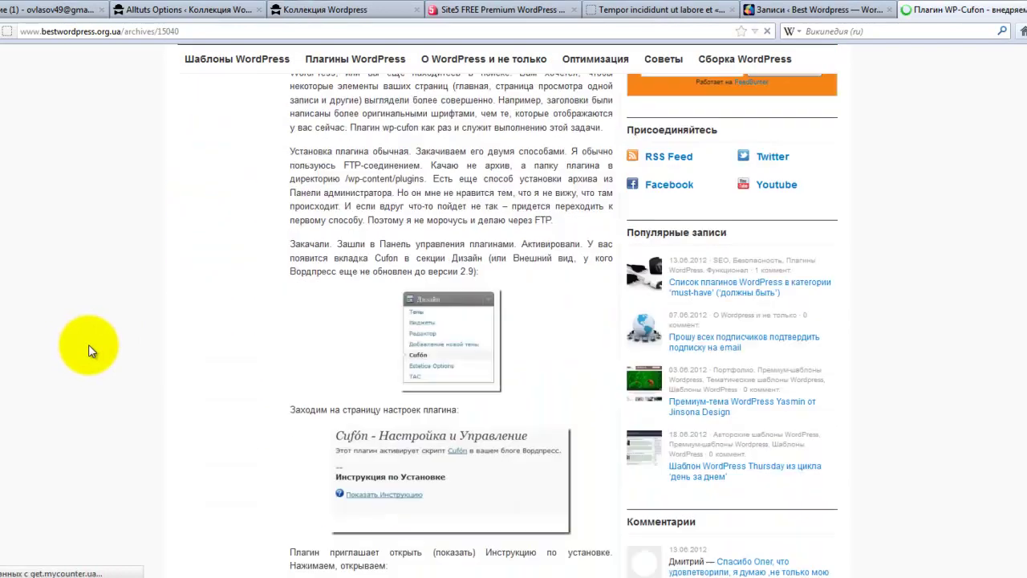
pyautogui.scroll(-10, 89, 344)
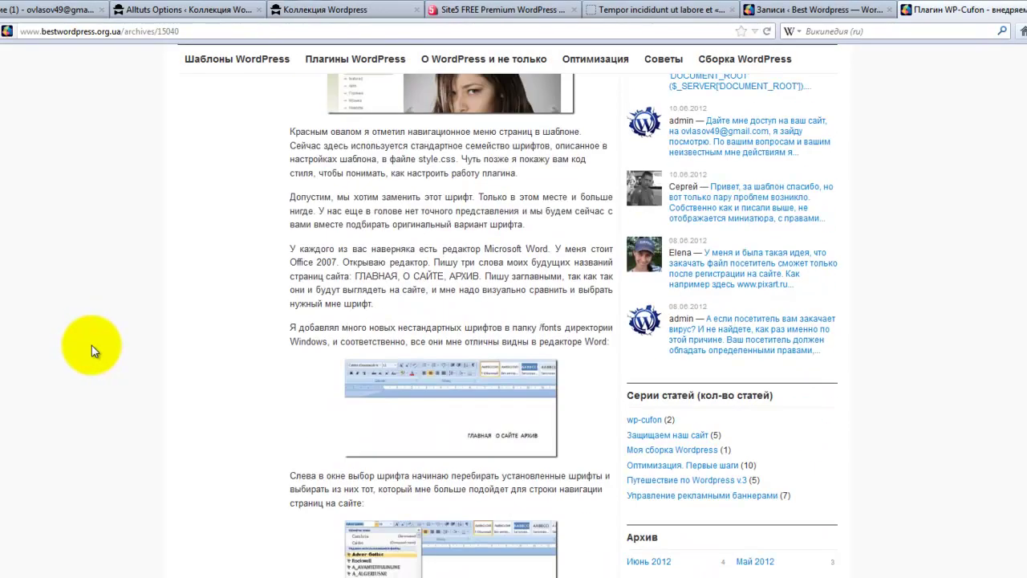
pyautogui.scroll(-10, 94, 349)
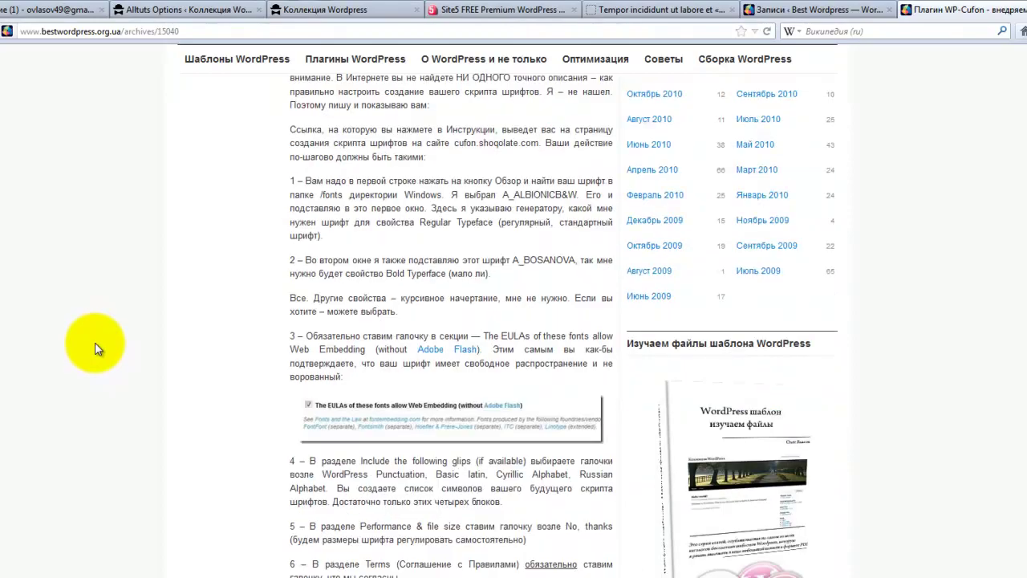
pyautogui.scroll(-4, 94, 349)
pyautogui.scroll(15, 96, 347)
pyautogui.scroll(15, 96, 345)
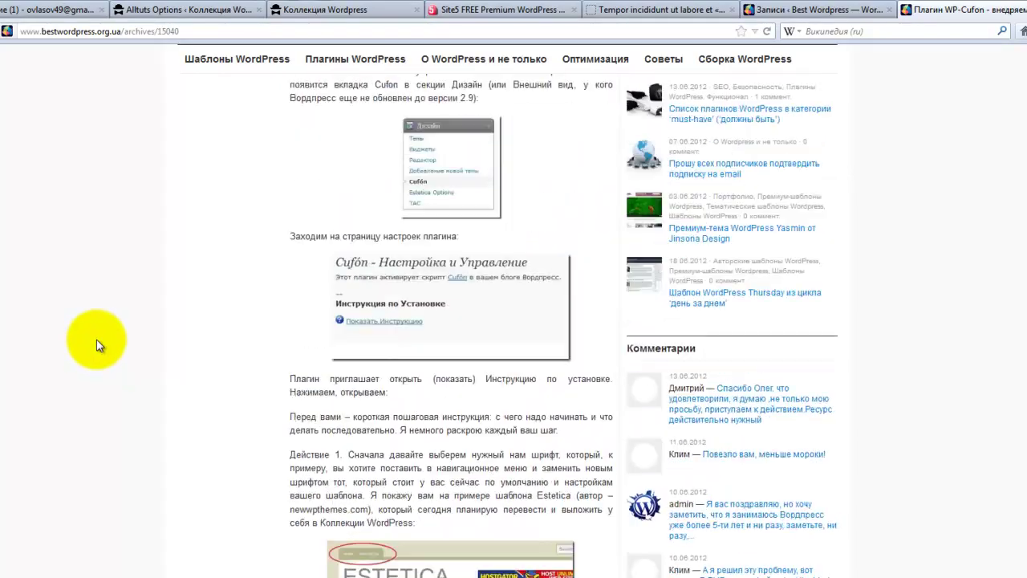
pyautogui.scroll(4, 96, 341)
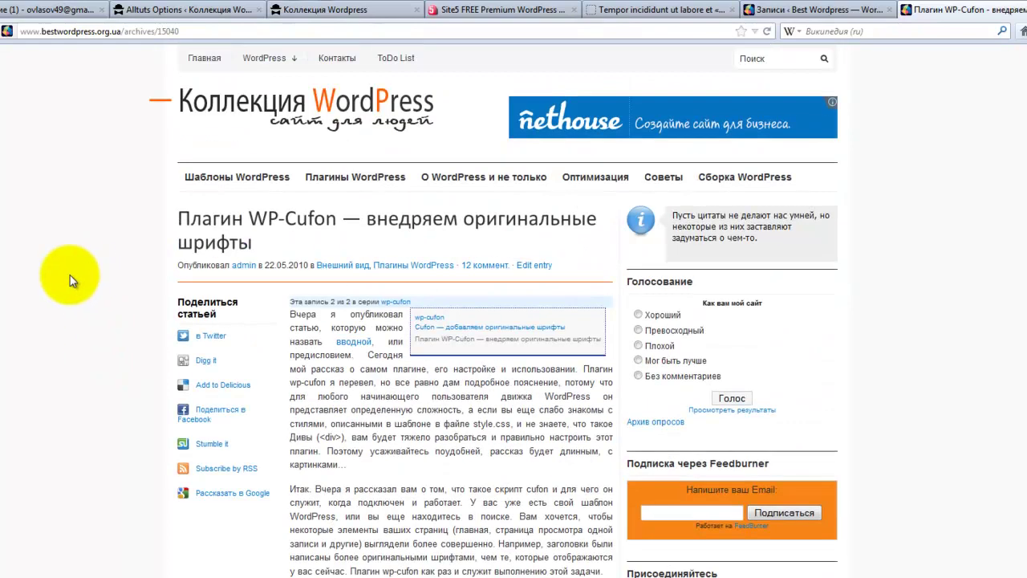
pyautogui.click(428, 318)
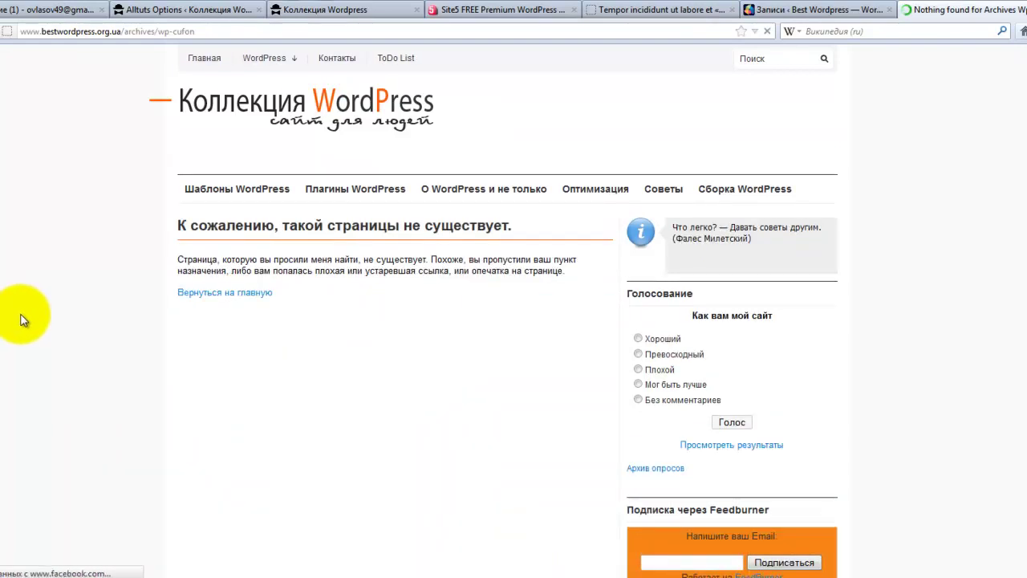
pyautogui.click(1, 32)
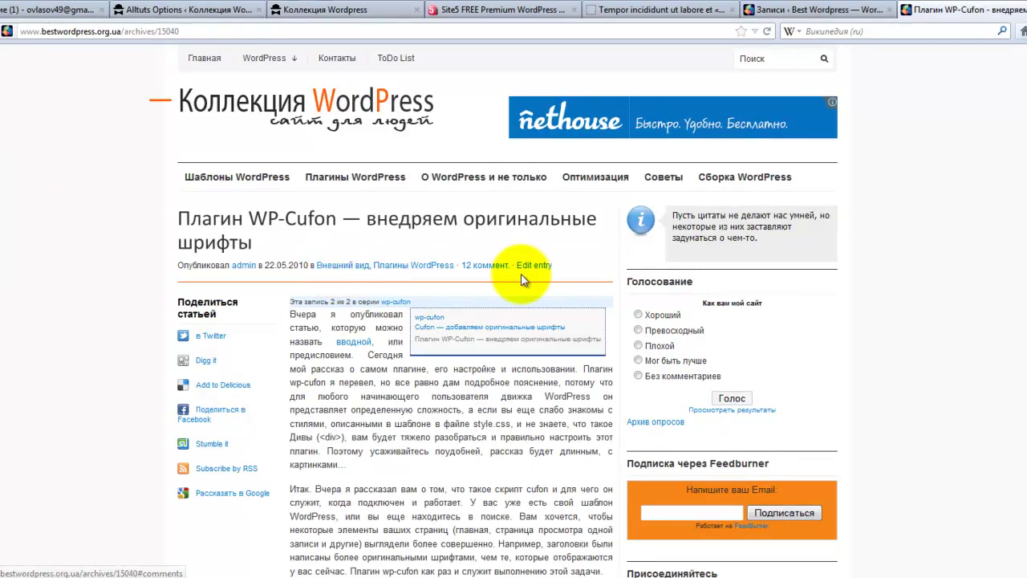
# - Scroll through the WP-Cufon plugin article's setup instructions
pyautogui.scroll(-15, 351, 398)
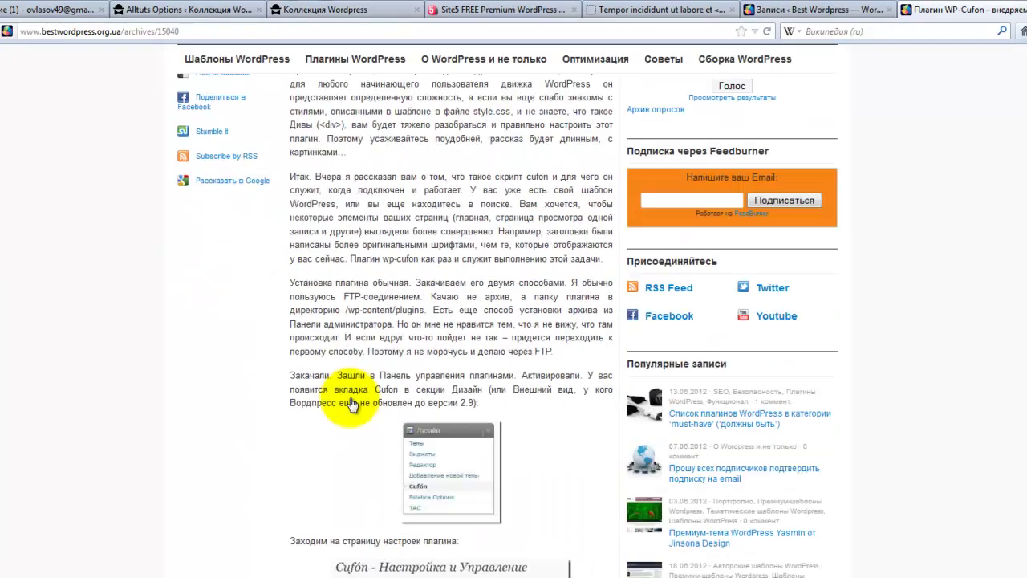
pyautogui.scroll(-20, 351, 402)
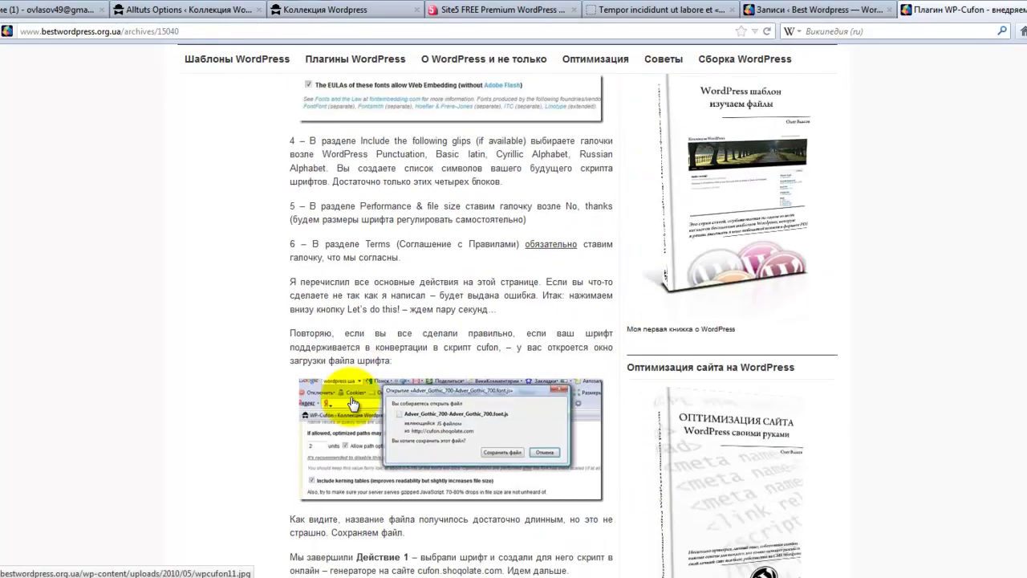
pyautogui.scroll(8, 353, 401)
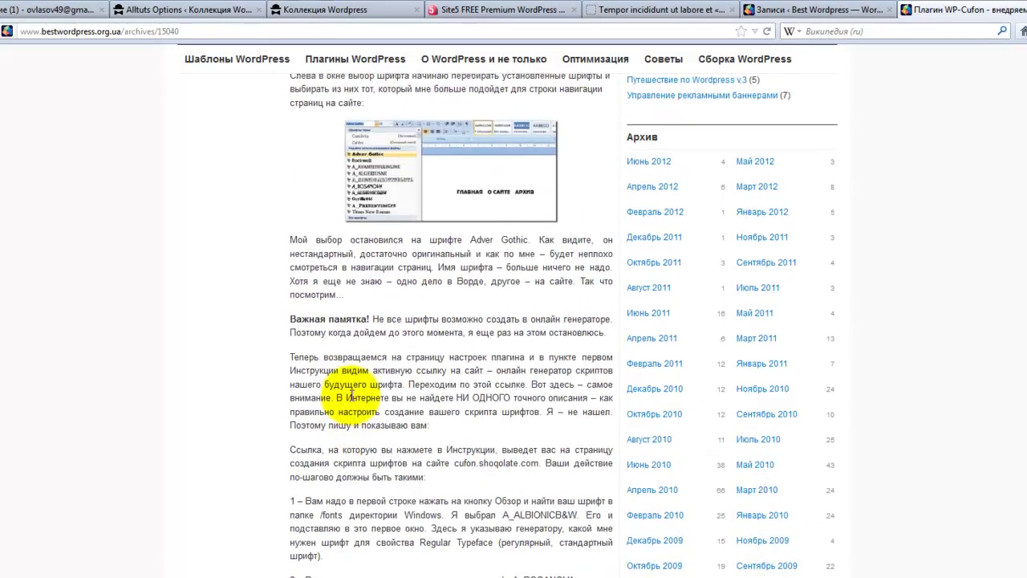
pyautogui.scroll(-5, 351, 393)
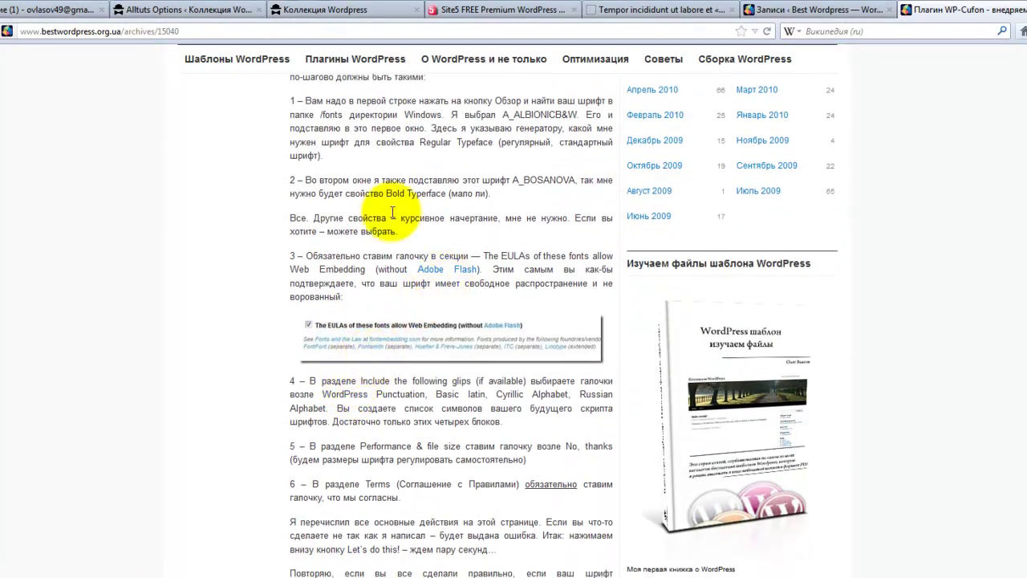
pyautogui.scroll(2, 325, 171)
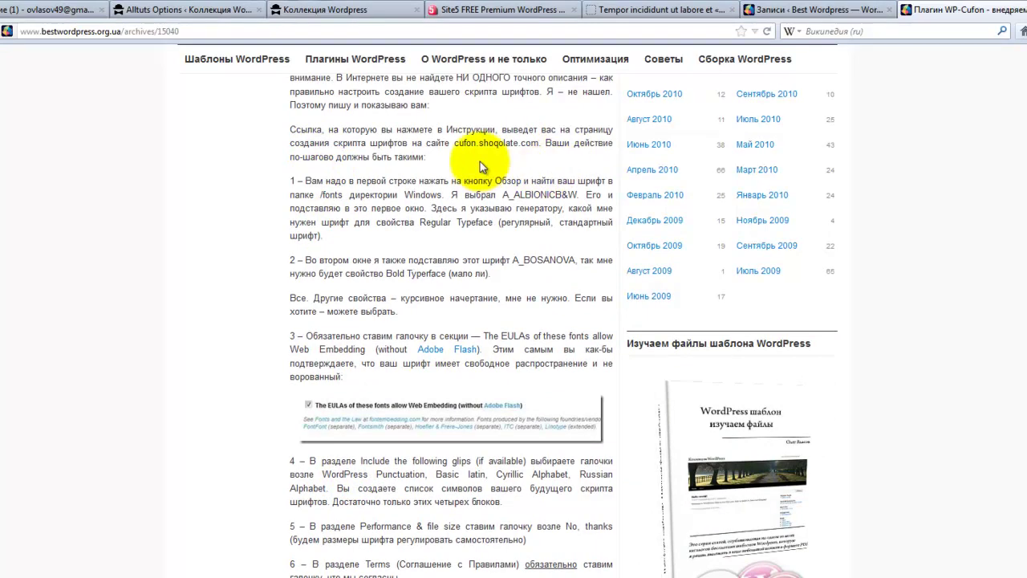
pyautogui.scroll(-7, 529, 241)
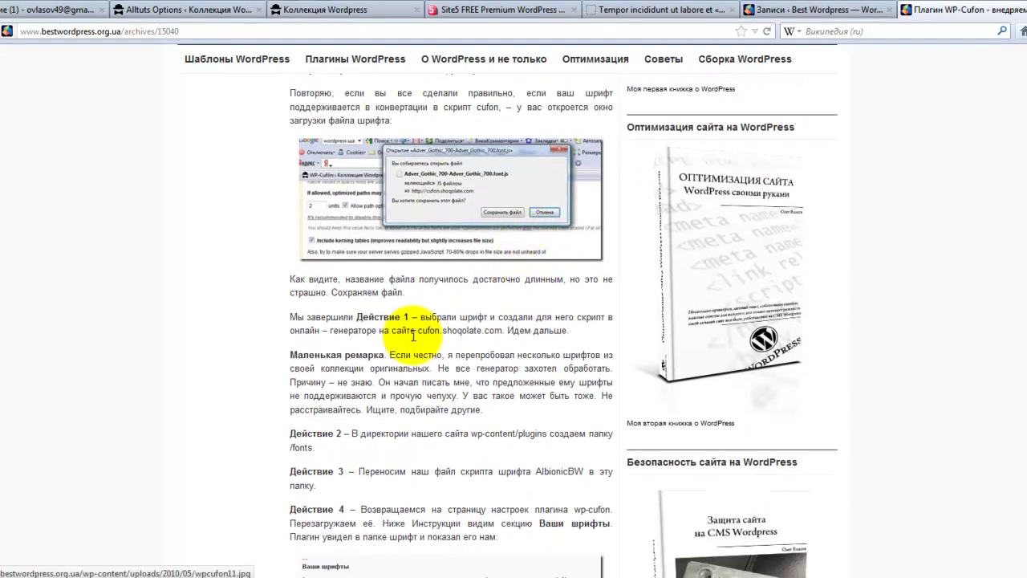
pyautogui.scroll(-3, 412, 337)
# - Find Palatino_Linotype_400.font in the alltuts js folder, then open header.php in Notepad++
pyautogui.click(152, 573)
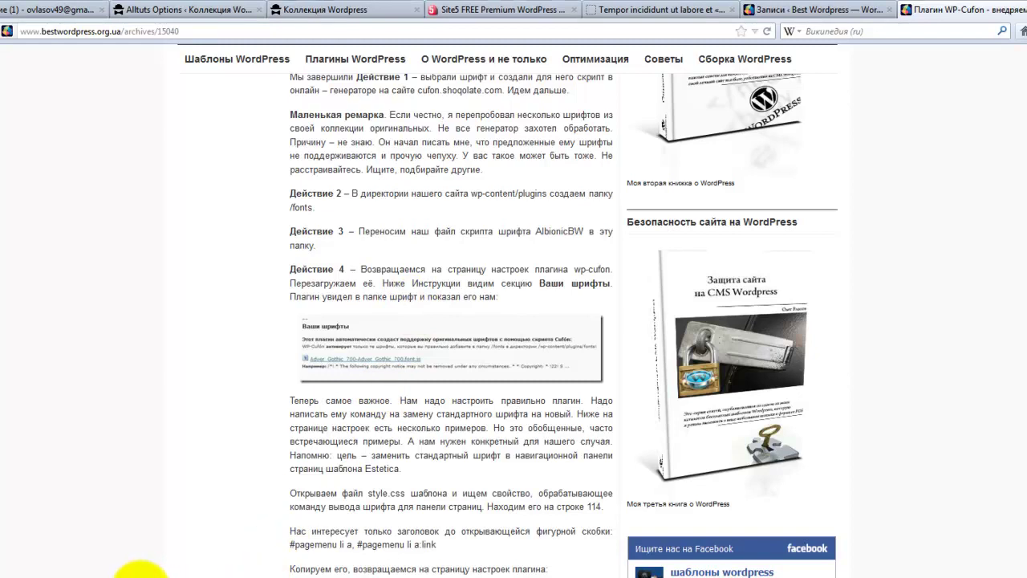
pyautogui.doubleClick(261, 105)
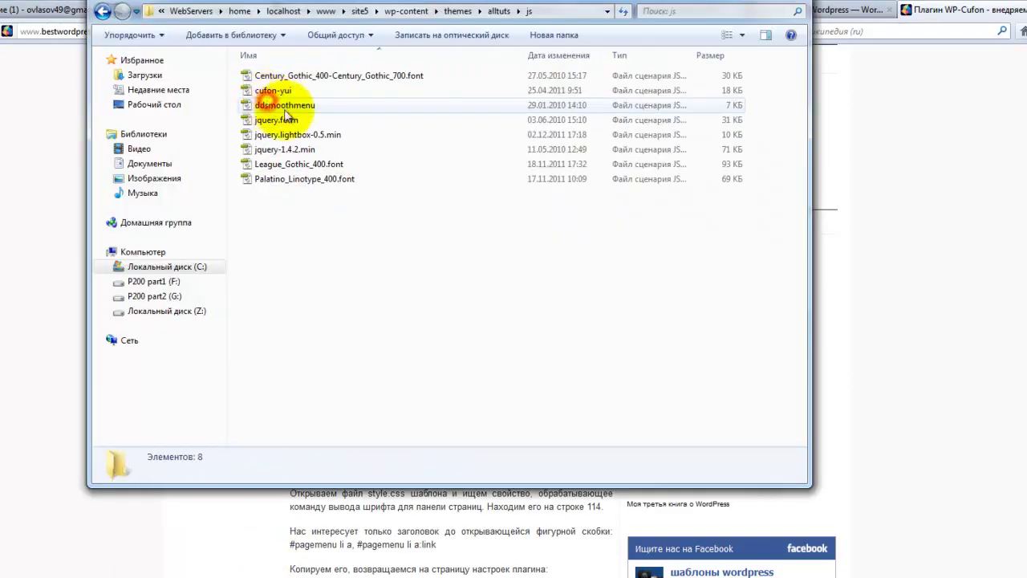
pyautogui.click(328, 184)
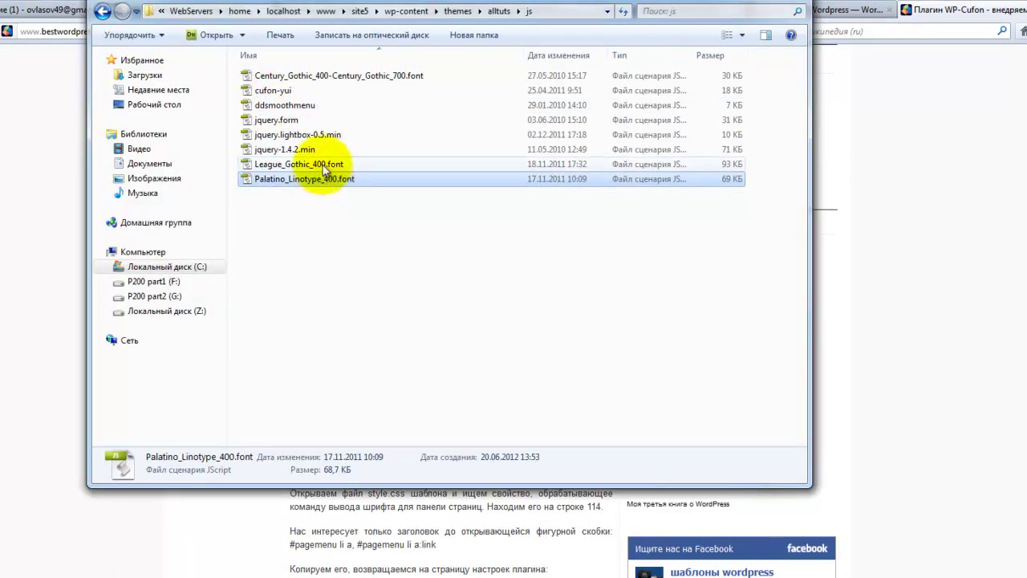
pyautogui.click(102, 12)
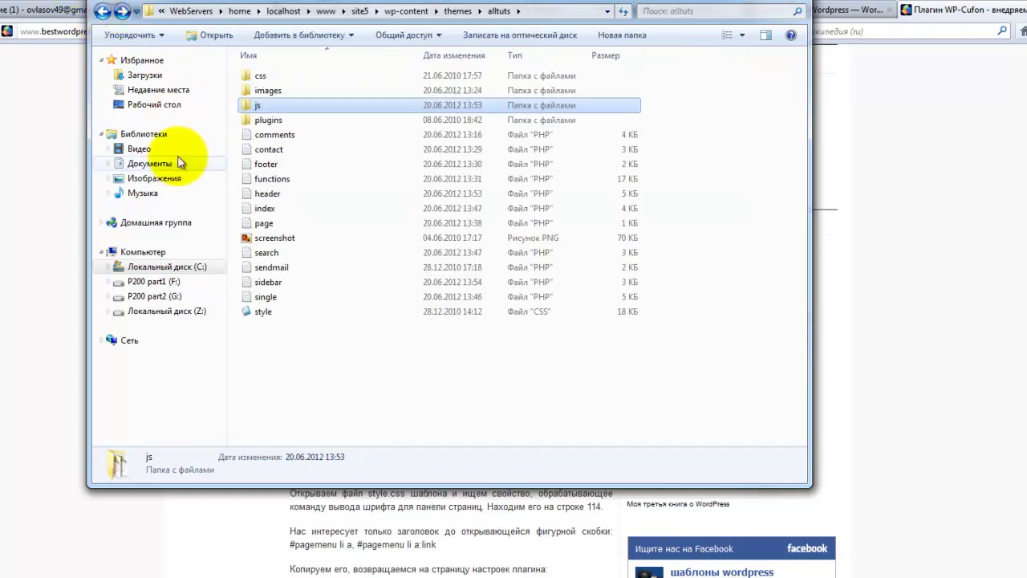
pyautogui.doubleClick(251, 195)
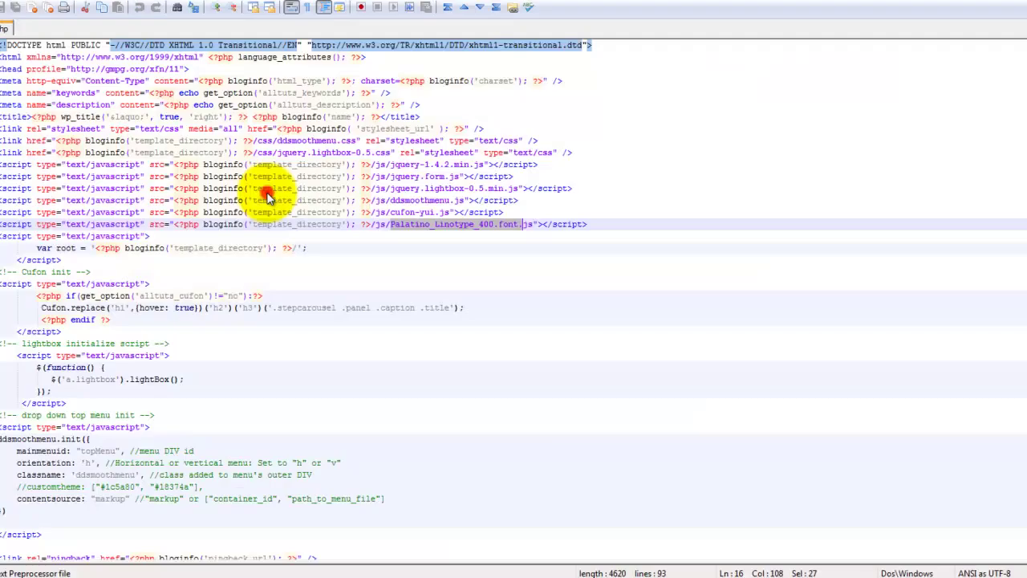
# - Review header.php's Cufon init block and the 'h1' in Cufon.replace, then return to the article
pyautogui.click(413, 226)
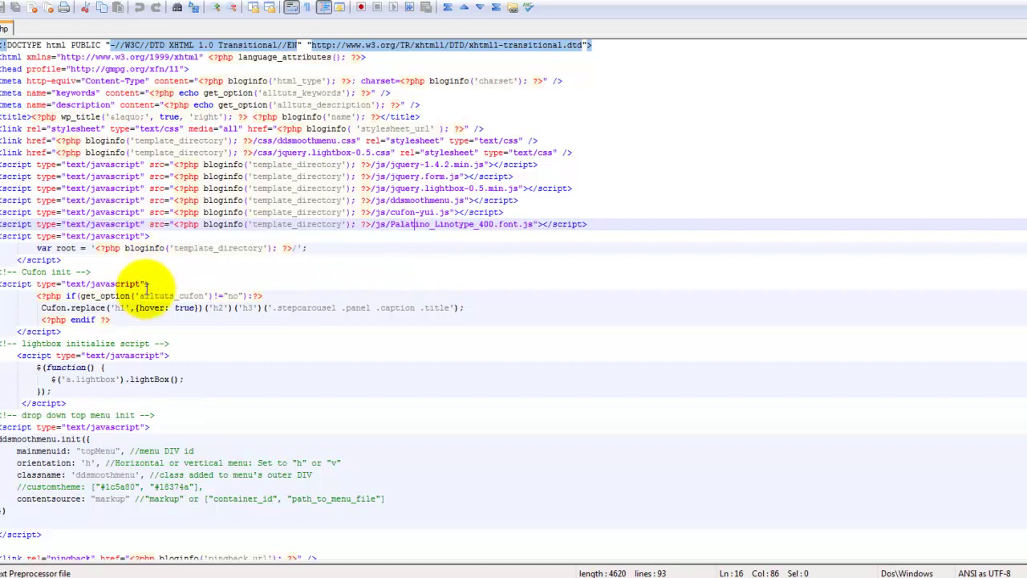
pyautogui.moveTo(3, 286); pyautogui.dragTo(58, 331)
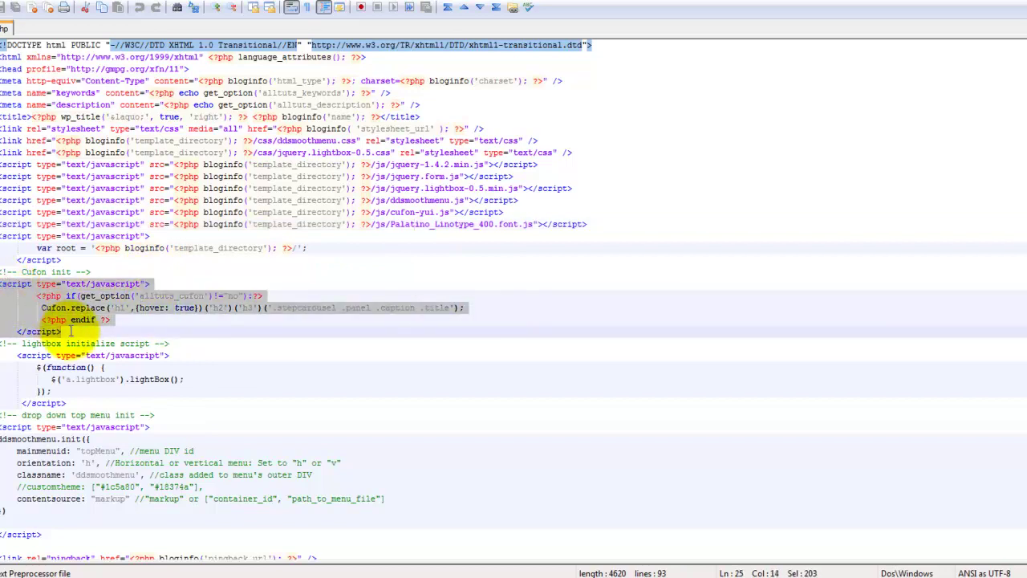
pyautogui.click(134, 308)
pyautogui.moveTo(116, 307); pyautogui.dragTo(126, 307)
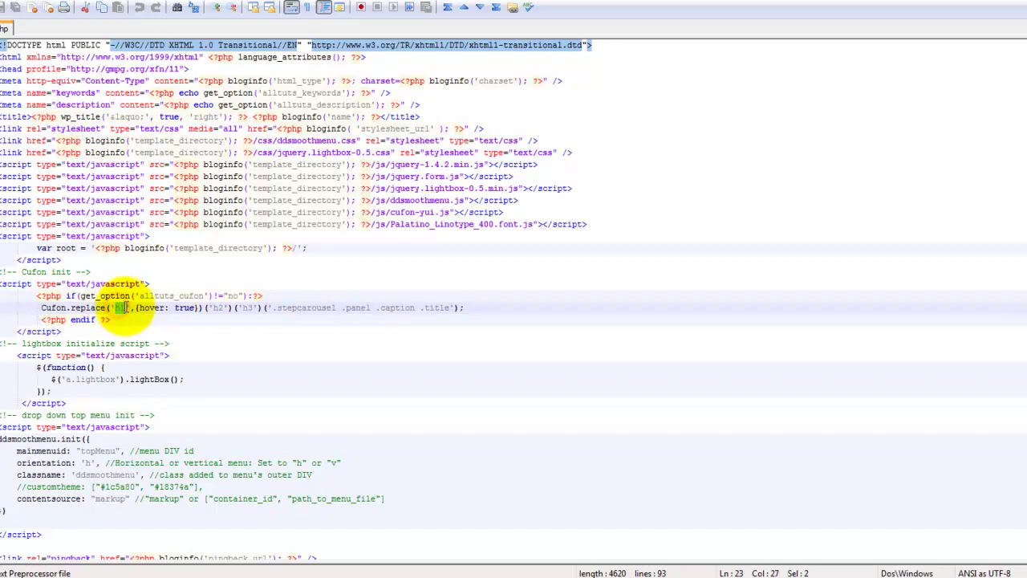
pyautogui.click(242, 308)
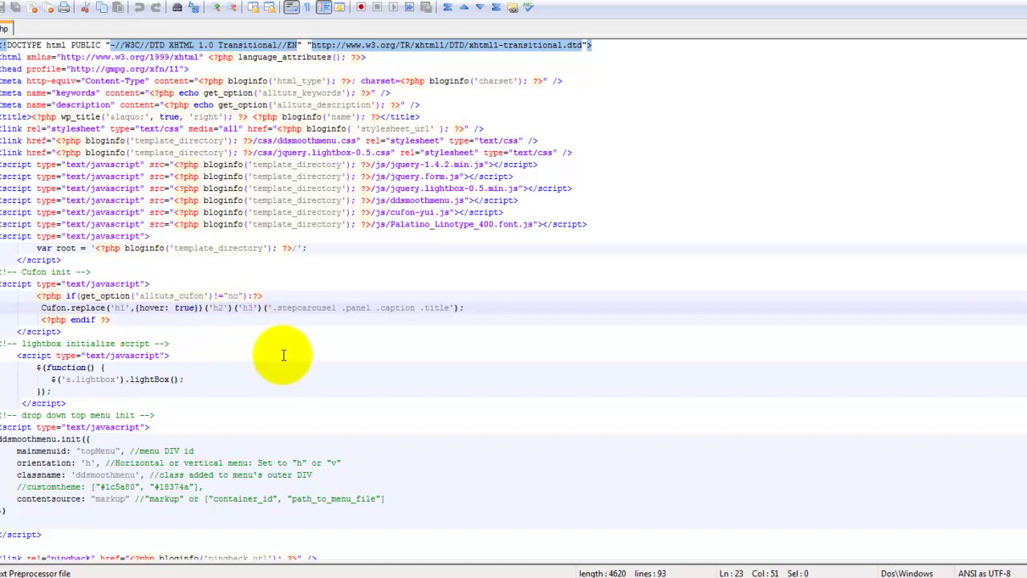
pyautogui.click(265, 572)
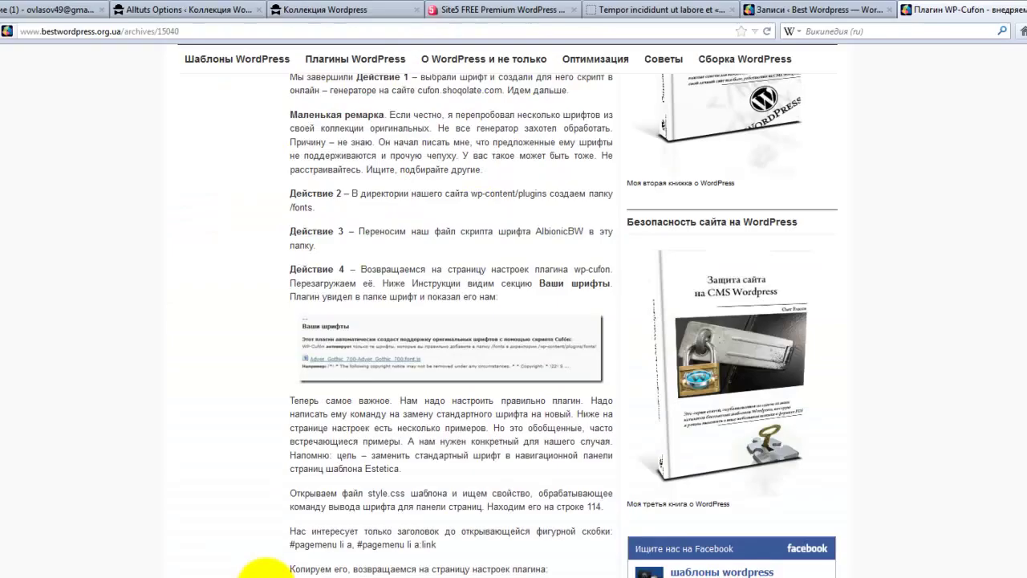
# - Compare the AllTuts Options Panel against the alltutorials site front page
pyautogui.click(211, 16)
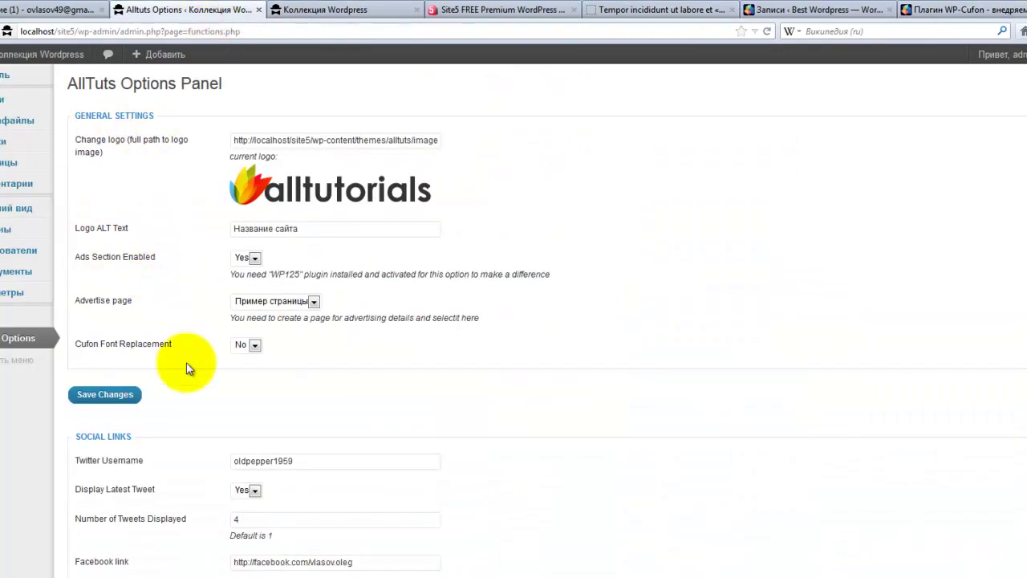
pyautogui.scroll(-3, 195, 353)
pyautogui.scroll(-2, 198, 337)
pyautogui.scroll(1, 206, 265)
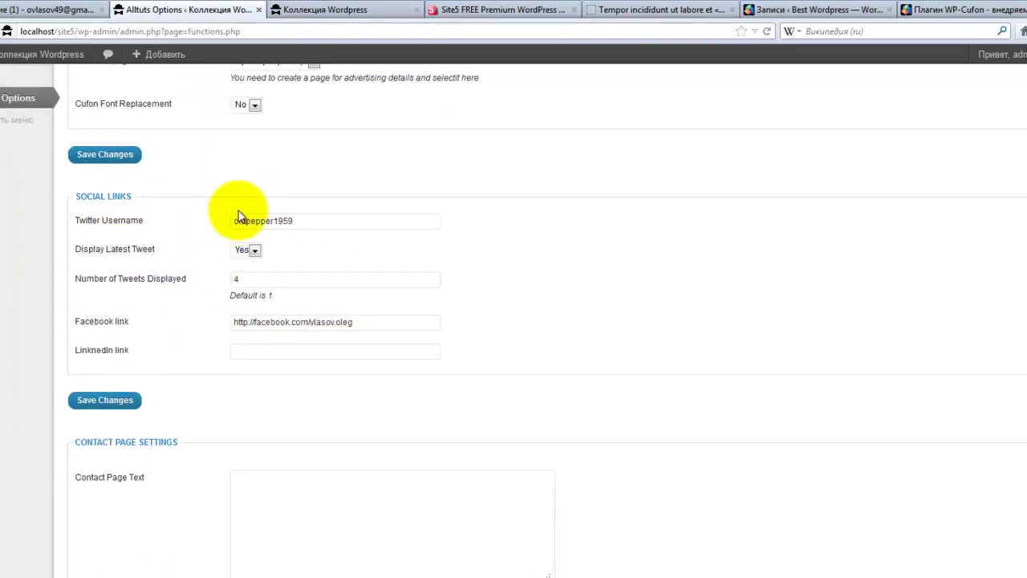
pyautogui.click(393, 11)
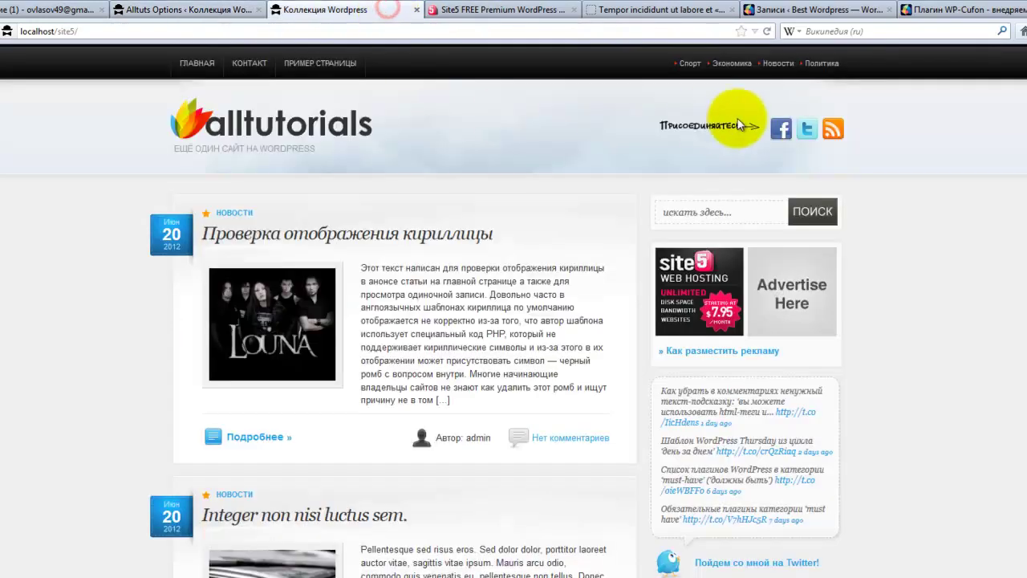
pyautogui.click(224, 15)
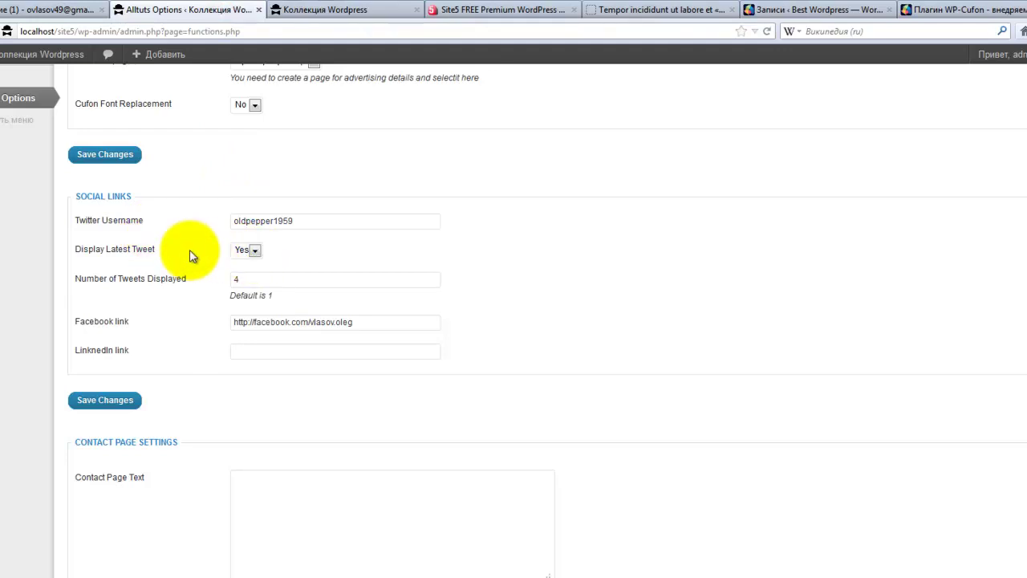
pyautogui.click(297, 9)
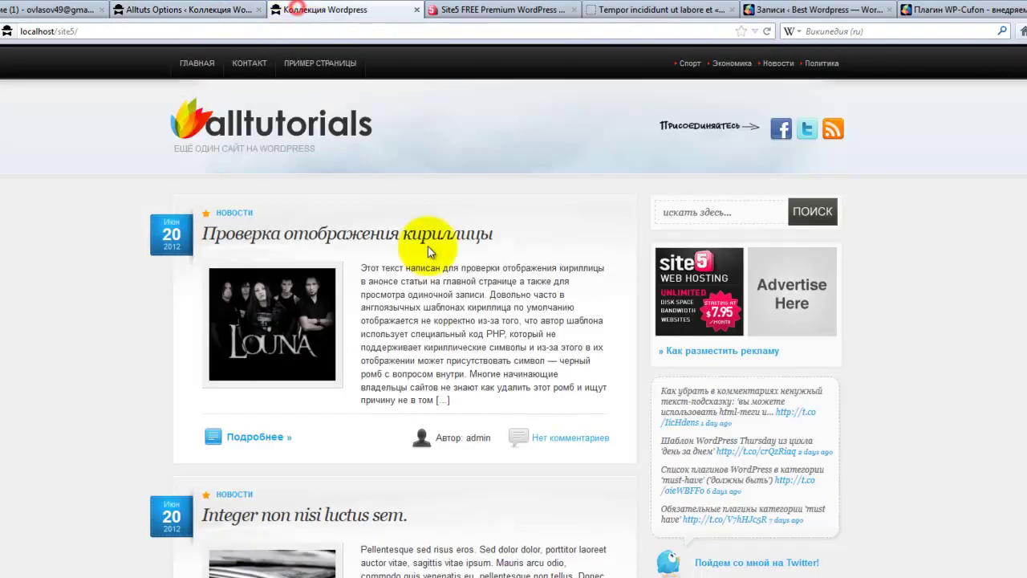
pyautogui.scroll(-2, 654, 354)
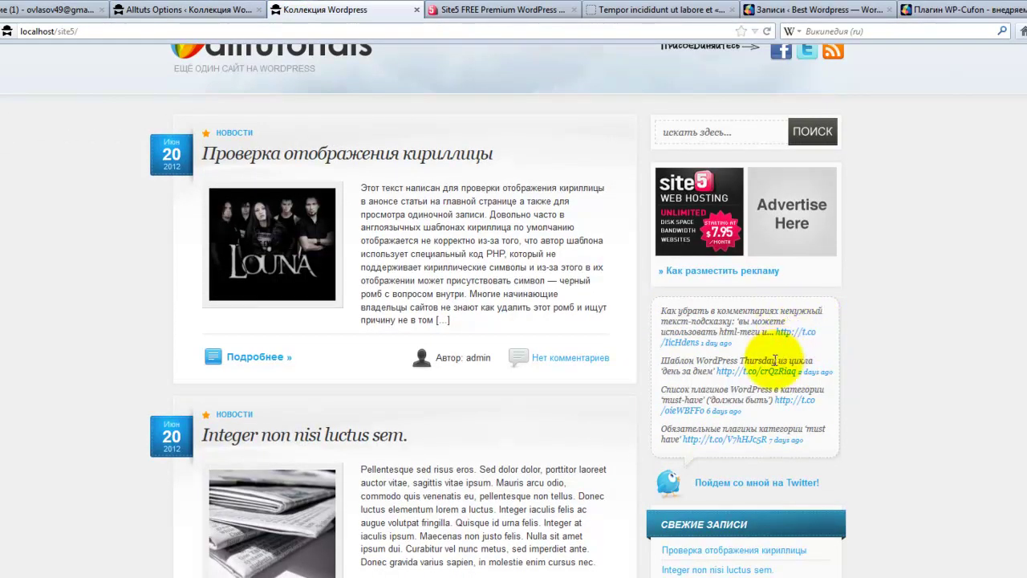
pyautogui.click(171, 9)
# - Review Social Links: Twitter username, 4 tweets, Facebook link and the empty LinkedIn field
pyautogui.click(241, 280)
pyautogui.moveTo(295, 220); pyautogui.dragTo(221, 222)
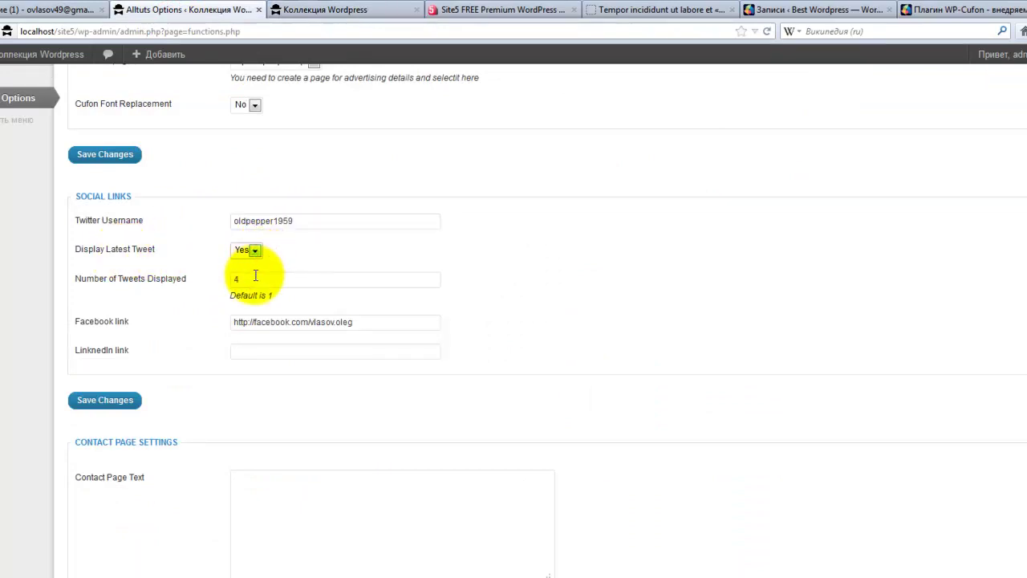
pyautogui.moveTo(250, 280); pyautogui.dragTo(223, 281)
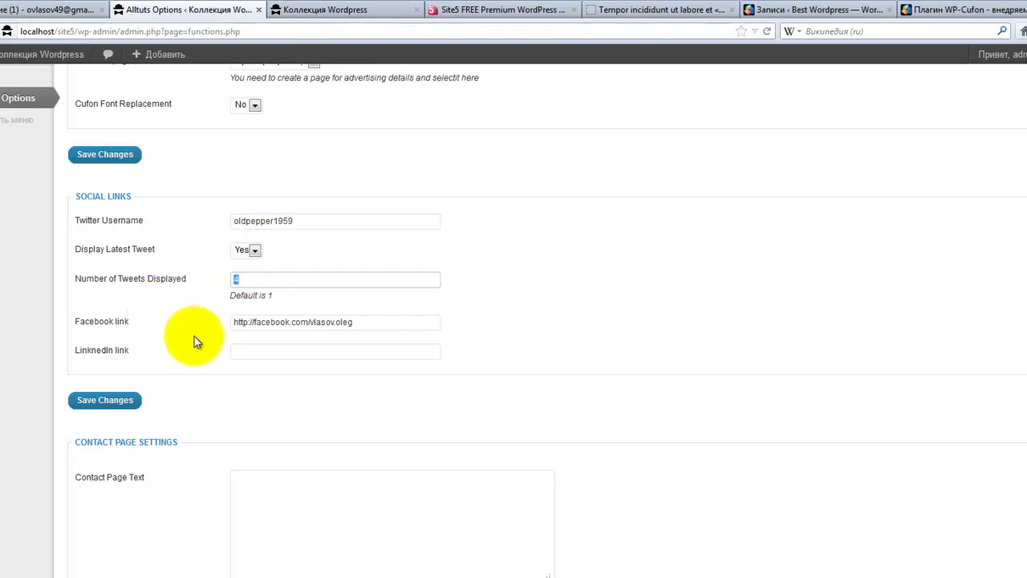
pyautogui.scroll(-2, 199, 325)
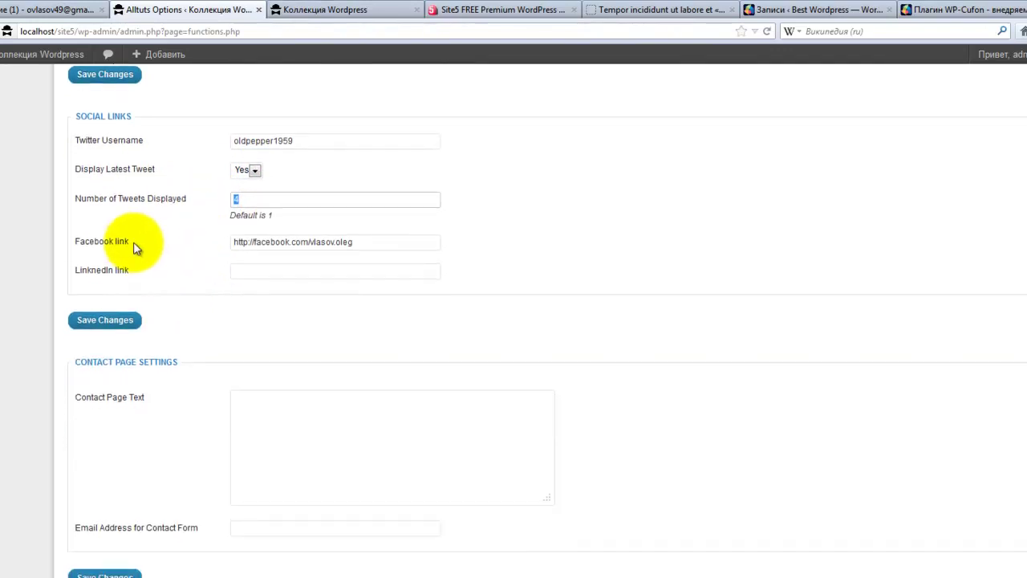
pyautogui.moveTo(361, 242); pyautogui.dragTo(204, 242)
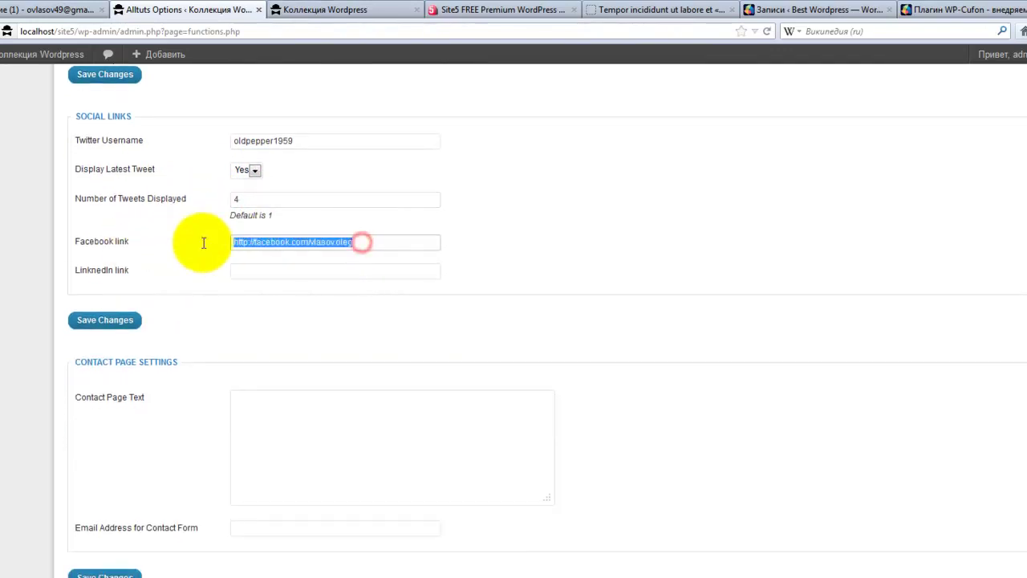
pyautogui.click(236, 268)
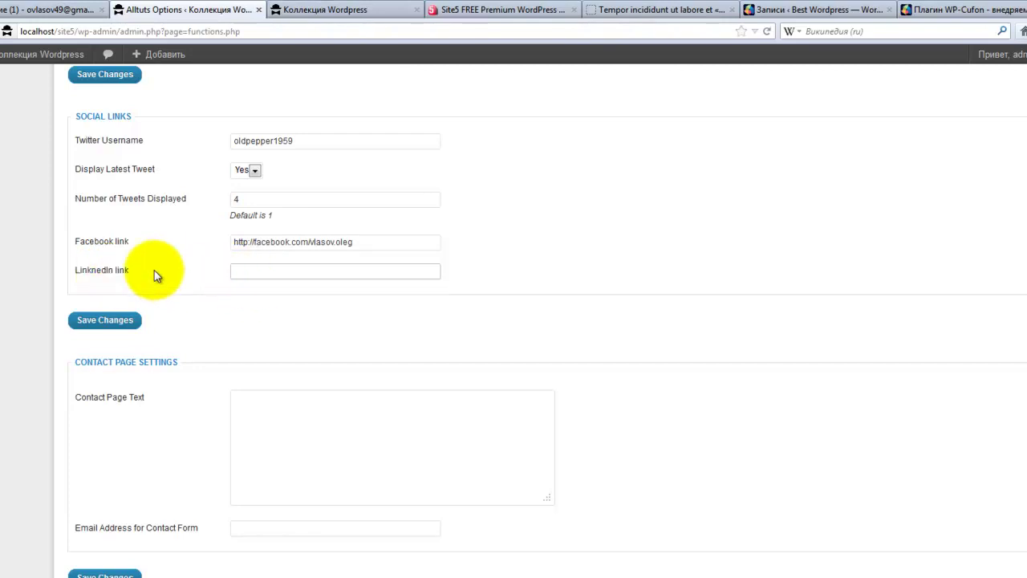
pyautogui.click(367, 9)
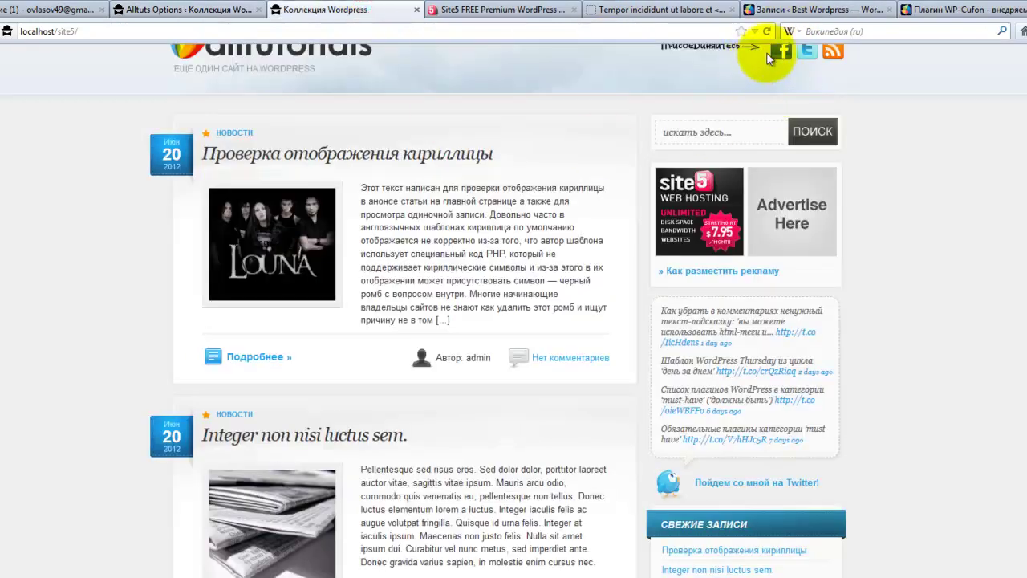
pyautogui.click(211, 12)
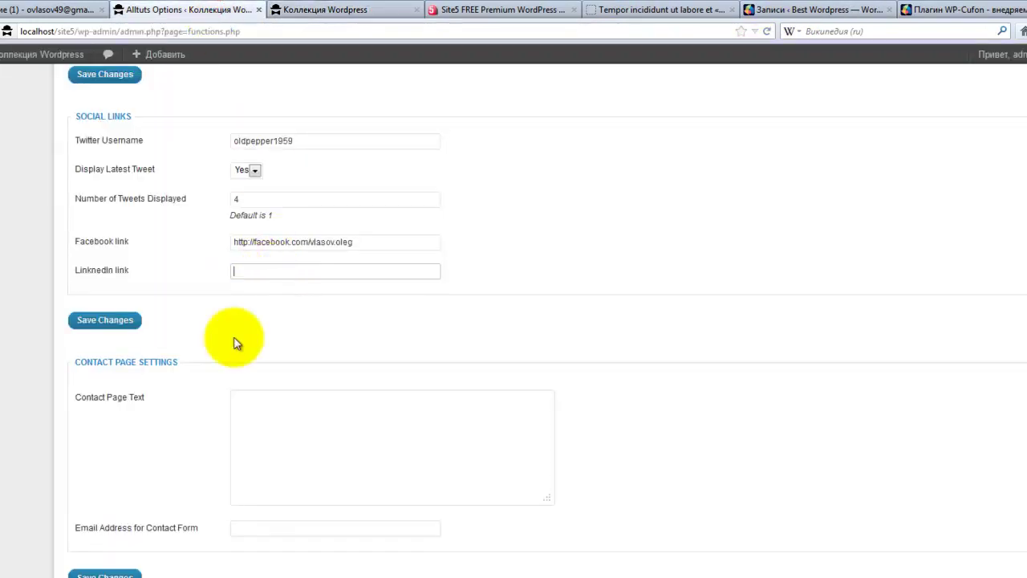
pyautogui.scroll(-4, 195, 383)
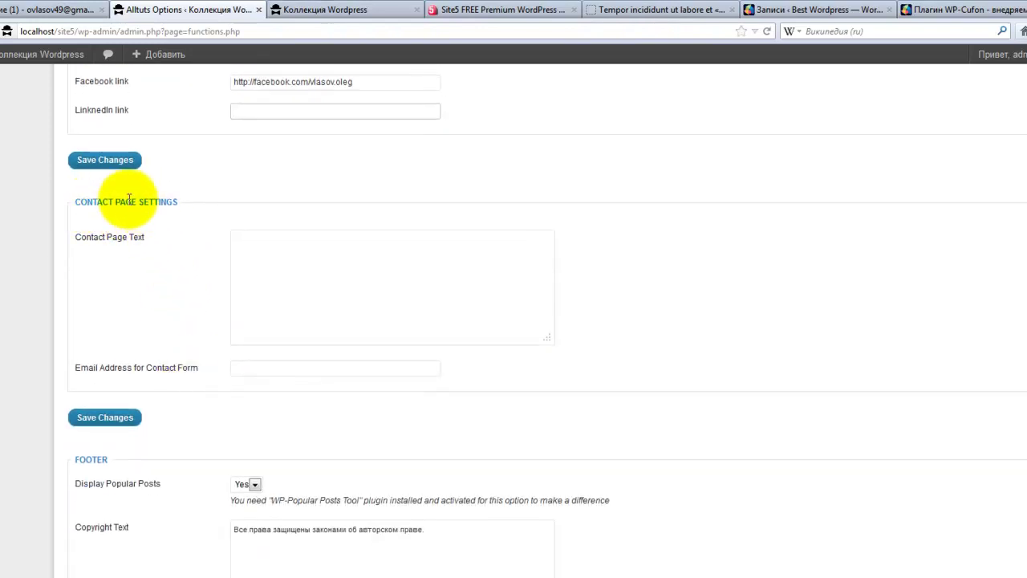
# - Look at the site's Контакт page, then return to the theme options
pyautogui.click(279, 12)
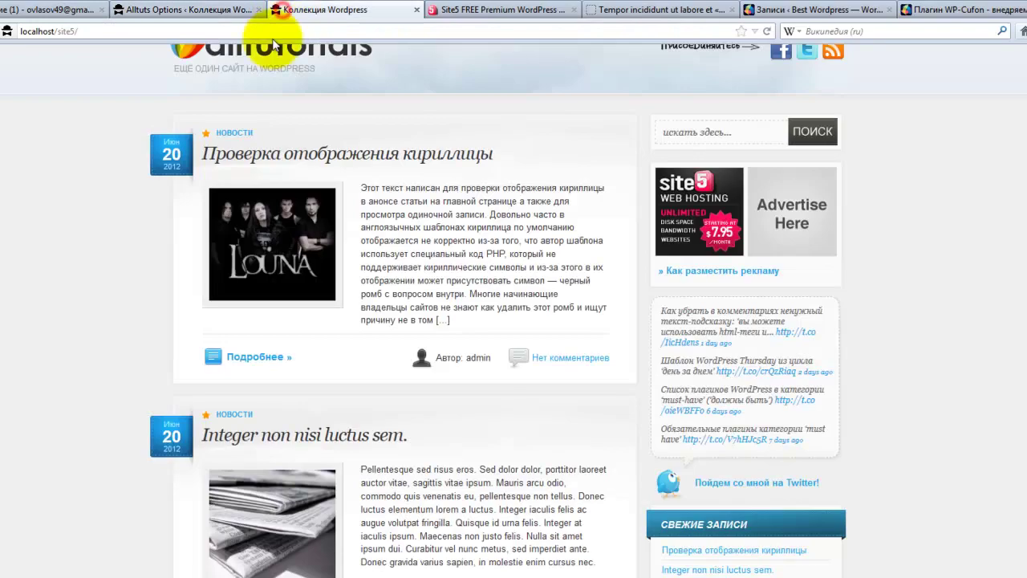
pyautogui.scroll(2, 88, 314)
pyautogui.click(252, 77)
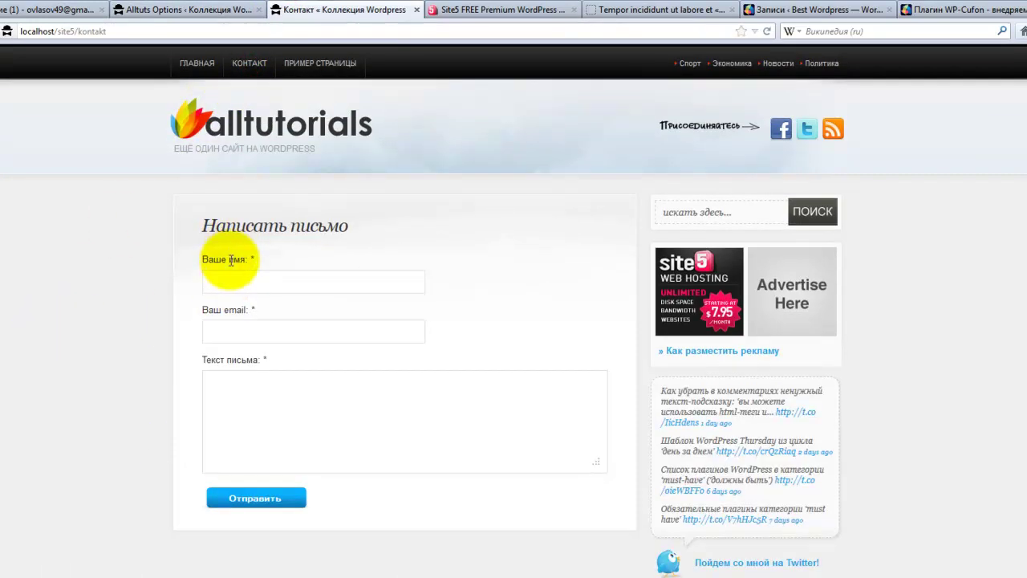
pyautogui.click(221, 14)
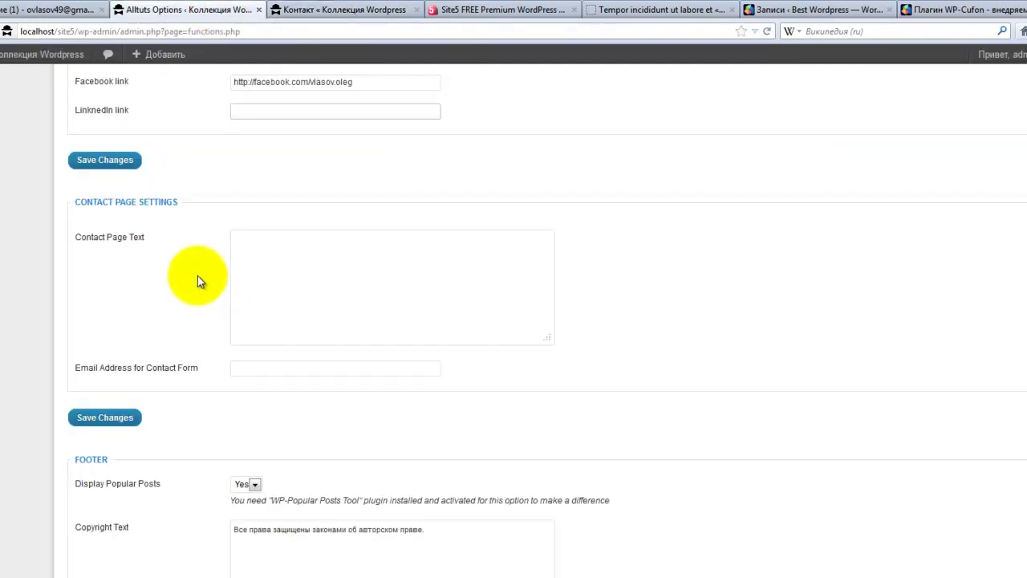
# - Set Contact Page Text to 'Можно написать письмо', enter the contact e-mail address, and save
pyautogui.click(290, 238)
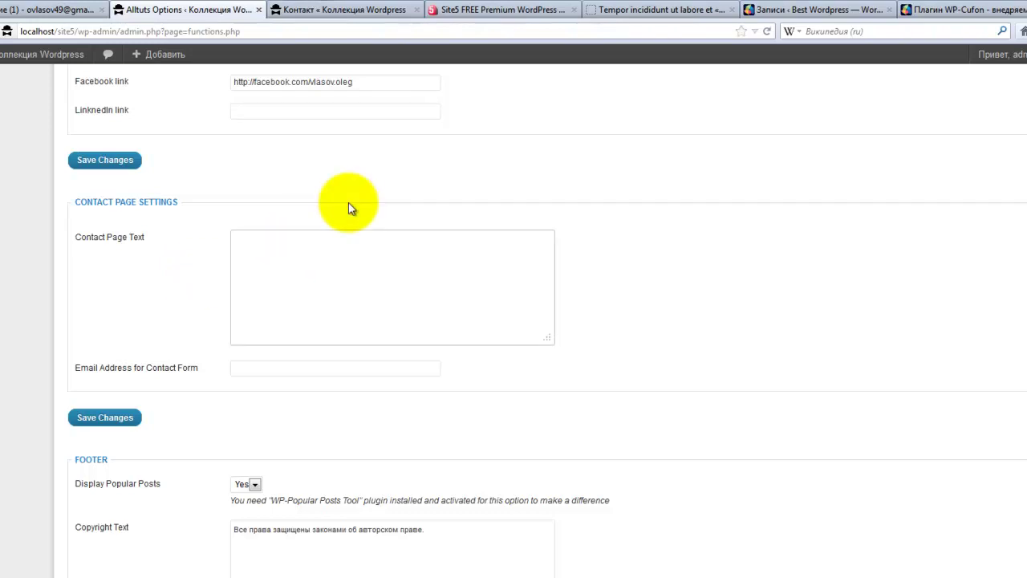
pyautogui.write('Можно написать письмо')
pyautogui.click(256, 371)
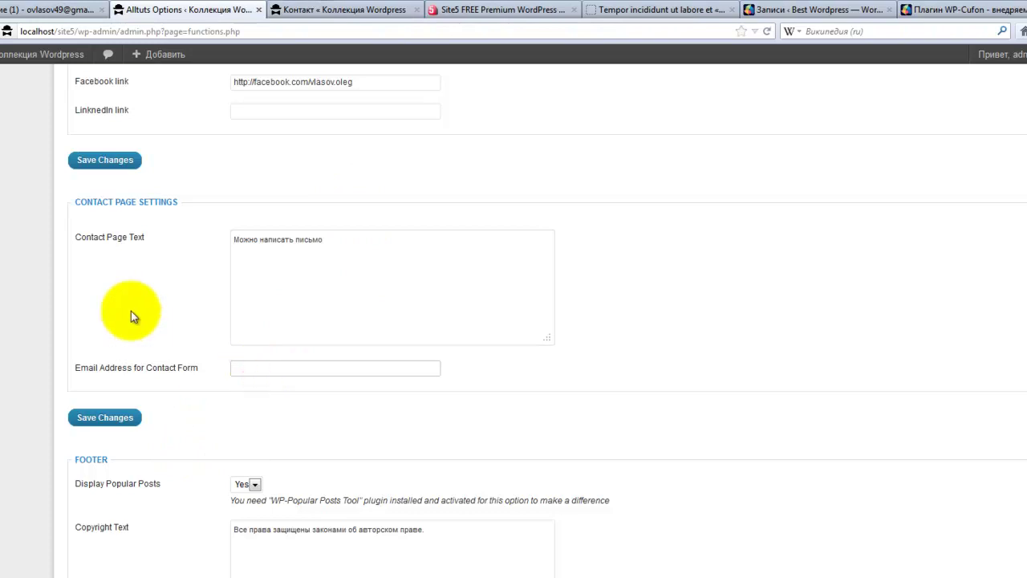
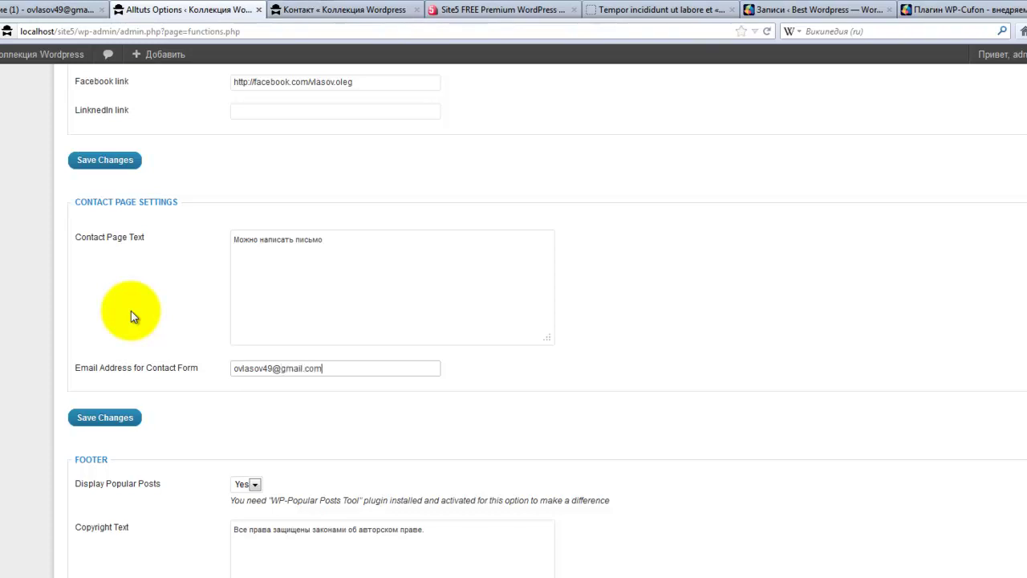
pyautogui.click(136, 420)
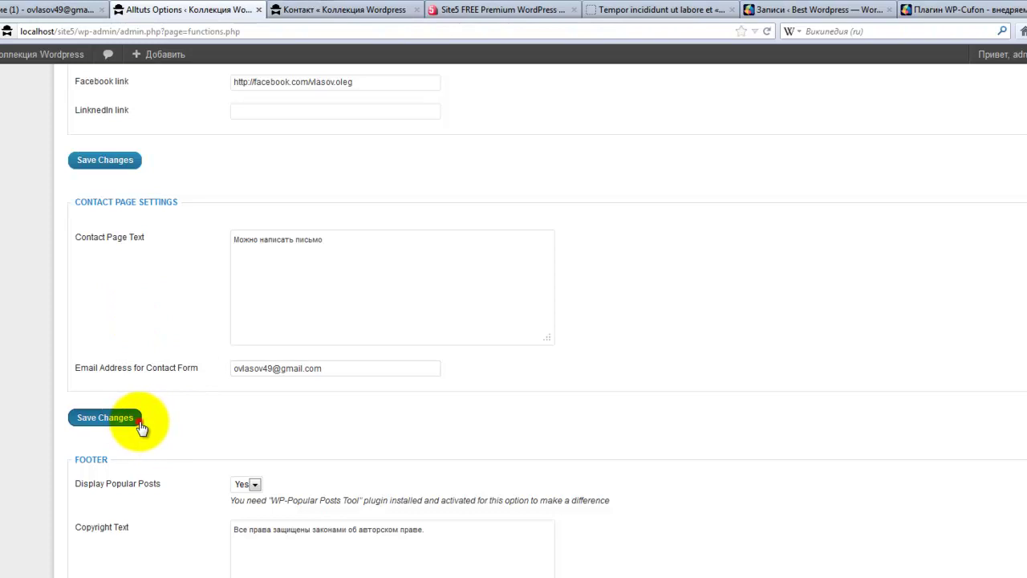
# - Reload the Контакт page to confirm the new intro text and try the form fields
pyautogui.click(289, 14)
pyautogui.press('F5')
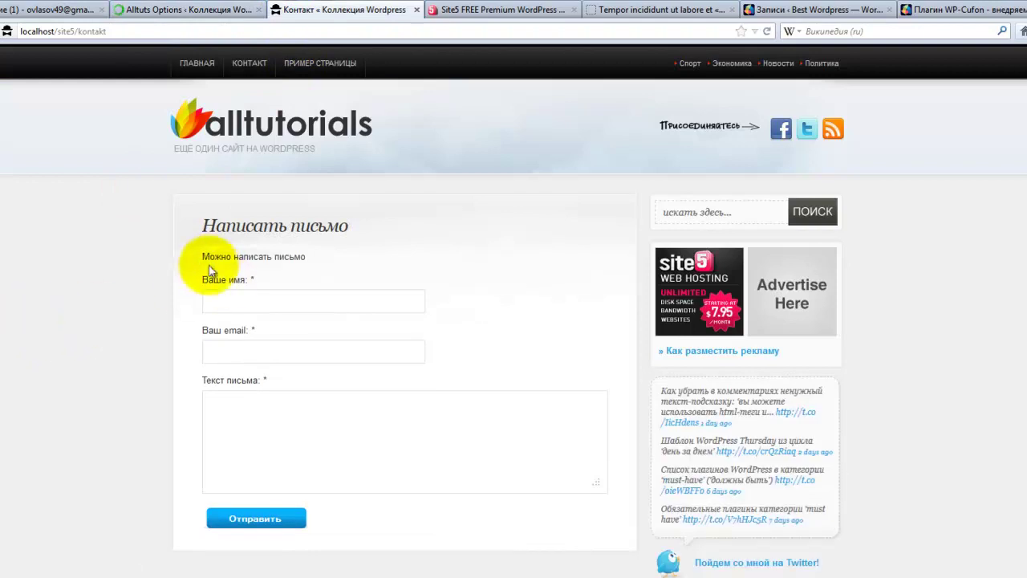
pyautogui.moveTo(203, 256); pyautogui.dragTo(321, 257)
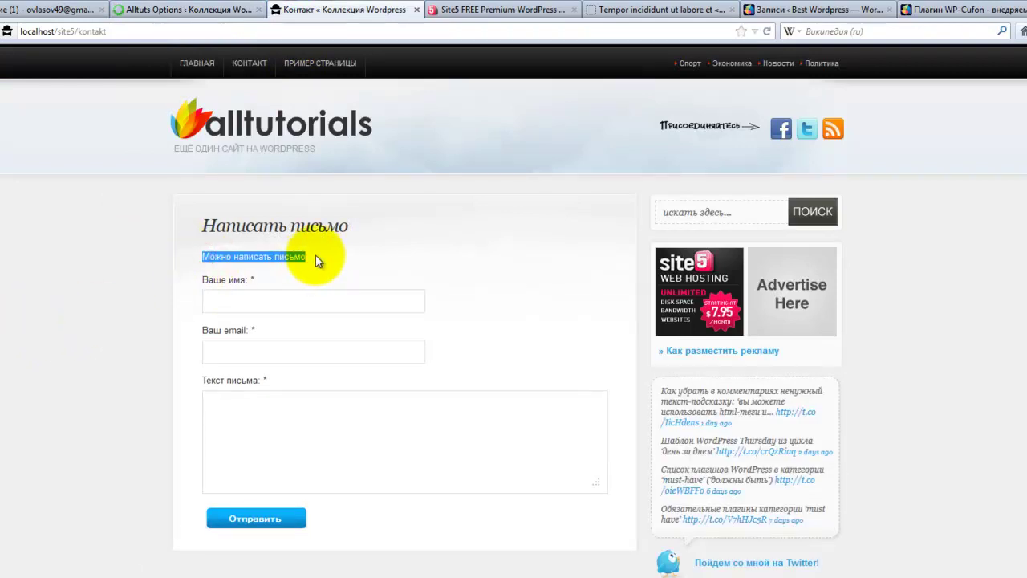
pyautogui.click(270, 301)
pyautogui.click(275, 350)
pyautogui.click(274, 409)
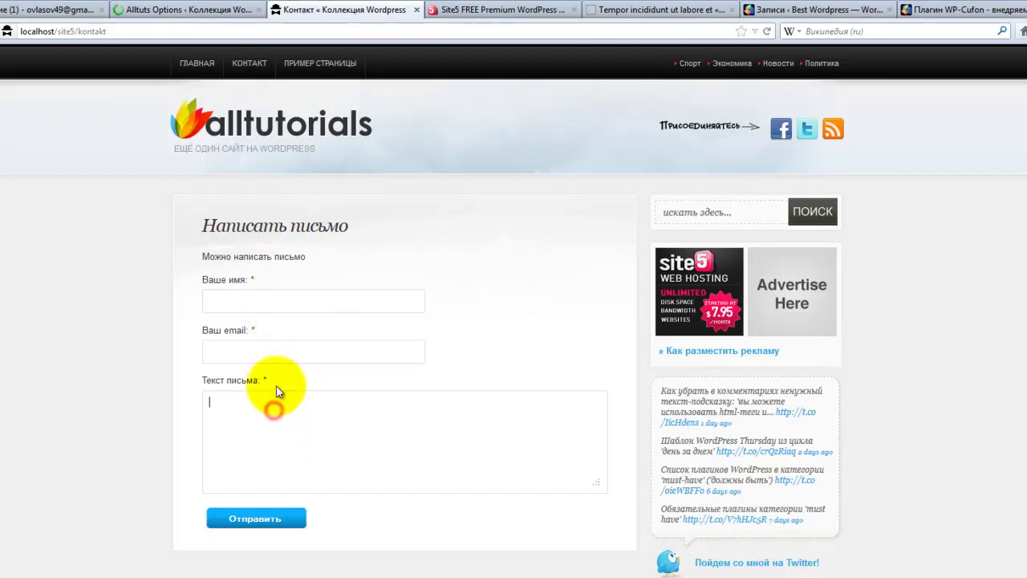
pyautogui.click(266, 349)
pyautogui.click(260, 408)
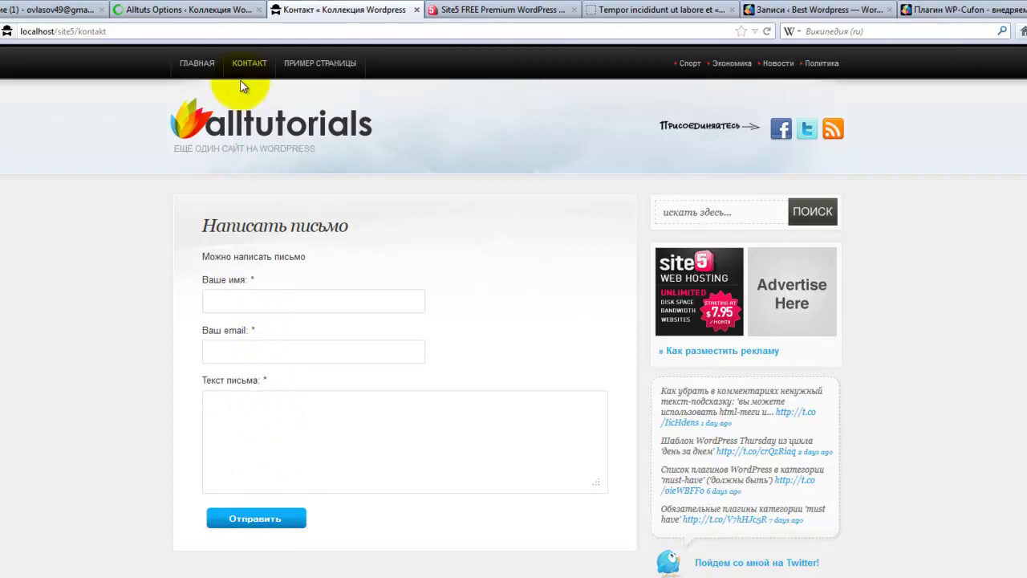
# - Scroll to the footer options and keep Popular Posts display set to Yes
pyautogui.click(228, 9)
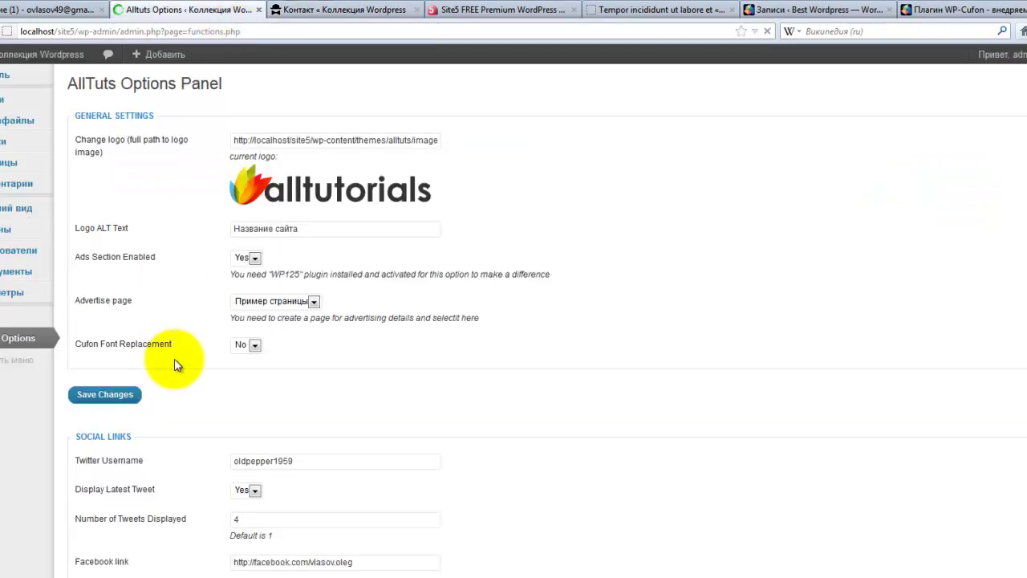
pyautogui.scroll(-5, 172, 357)
pyautogui.scroll(-3, 174, 363)
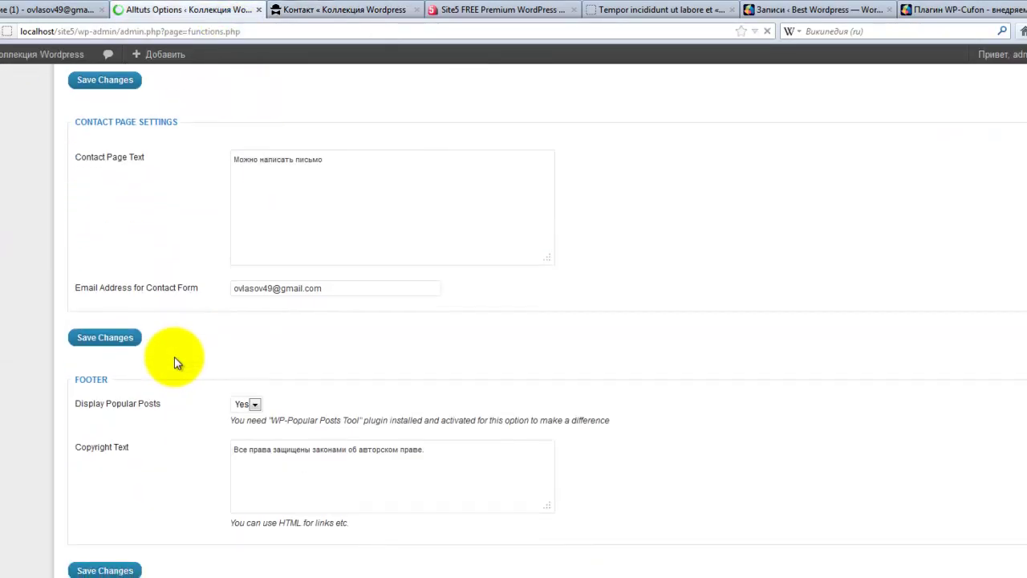
pyautogui.scroll(-1, 161, 331)
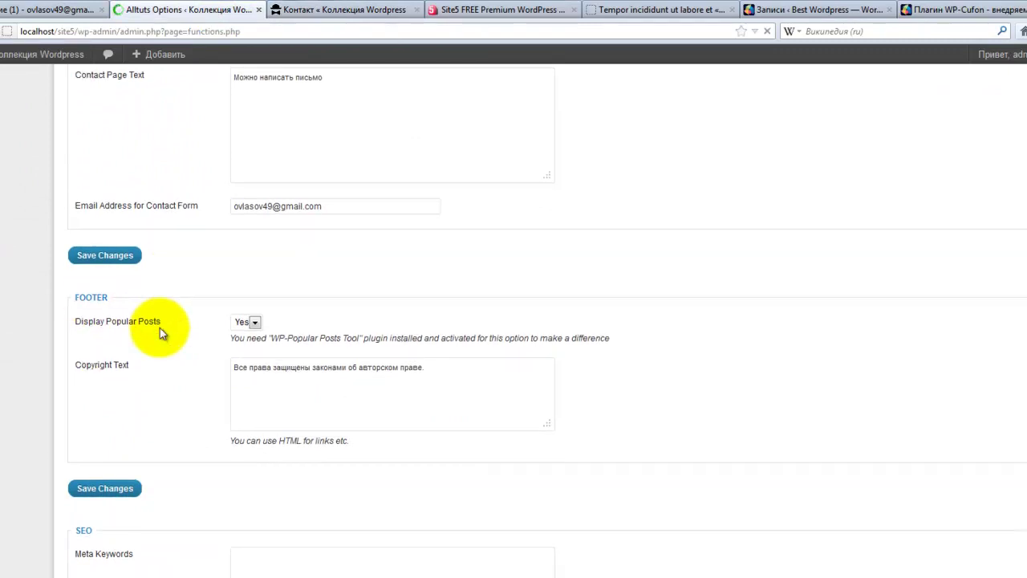
pyautogui.click(256, 243)
pyautogui.click(256, 244)
pyautogui.click(311, 21)
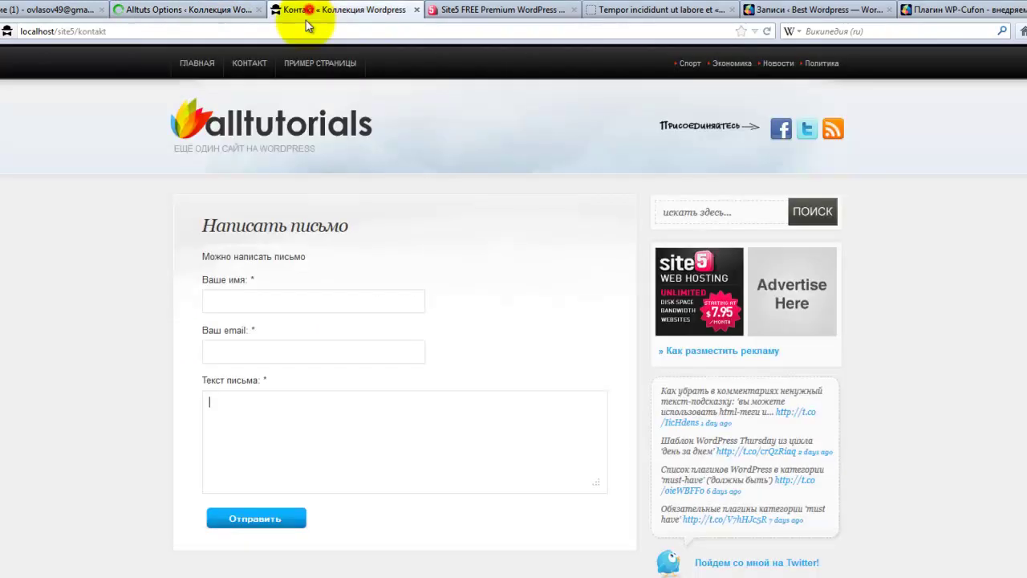
pyautogui.scroll(-10, 73, 470)
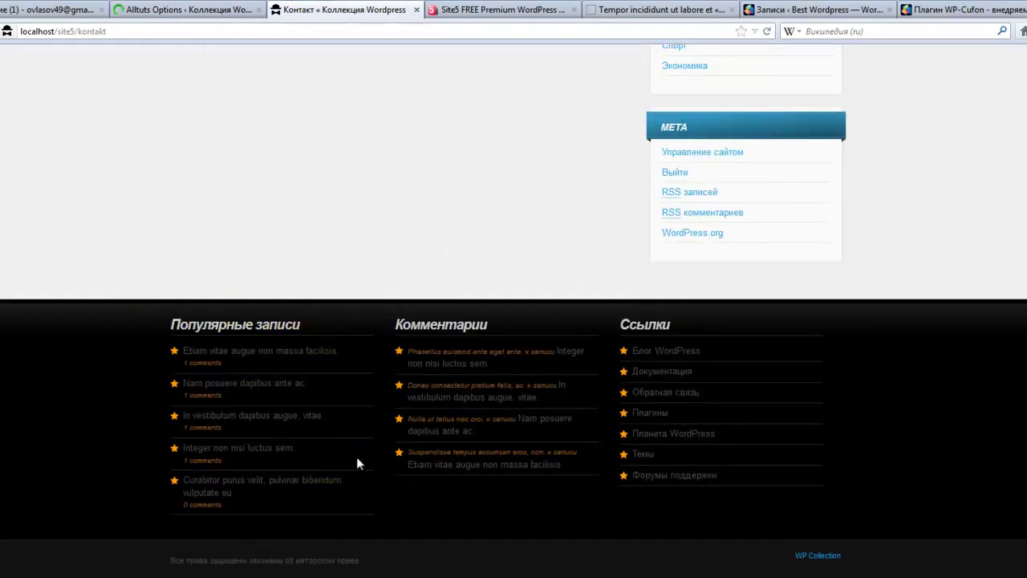
pyautogui.click(145, 10)
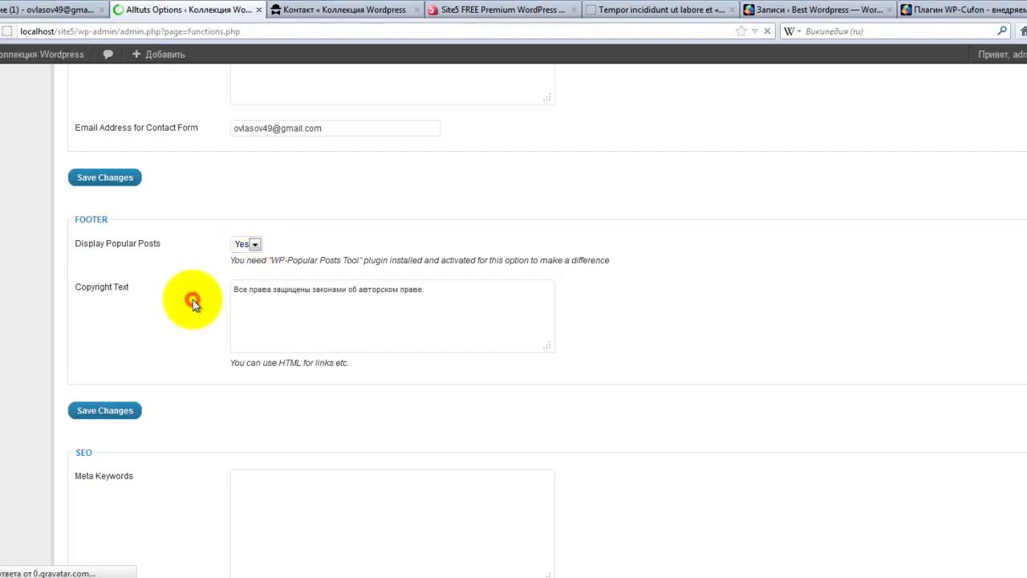
pyautogui.moveTo(233, 290); pyautogui.dragTo(514, 293)
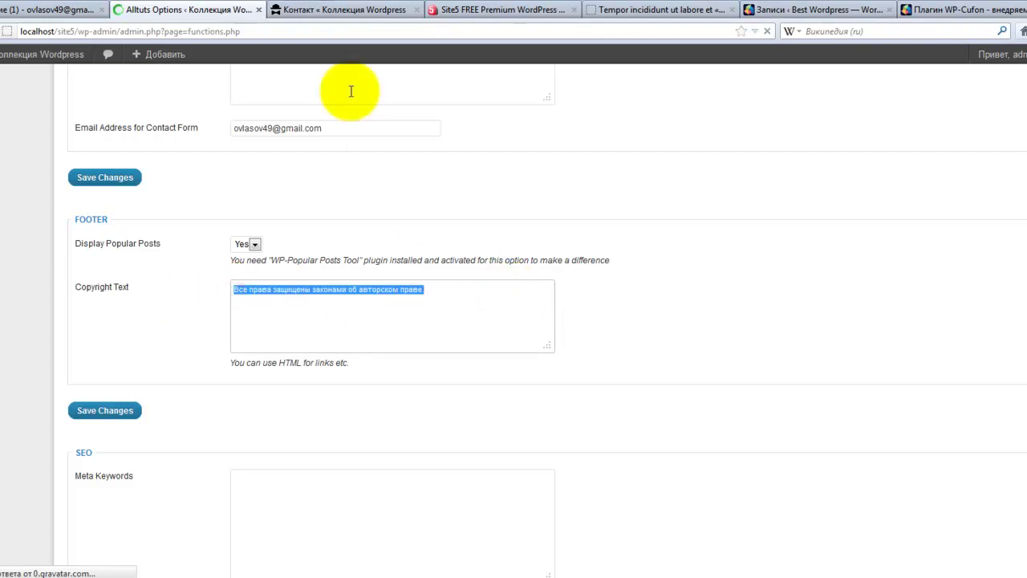
pyautogui.click(329, 9)
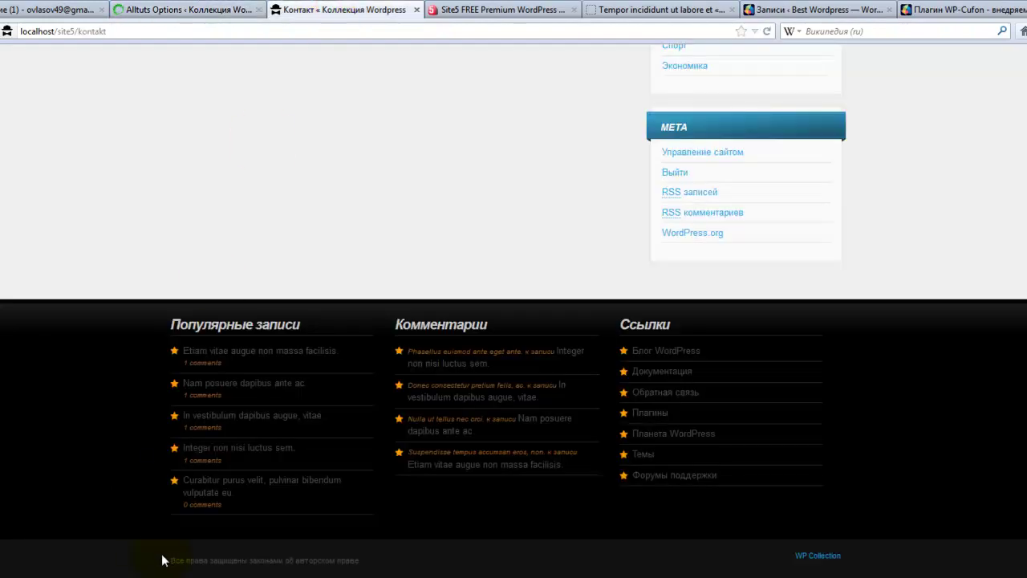
pyautogui.moveTo(173, 560); pyautogui.dragTo(359, 573)
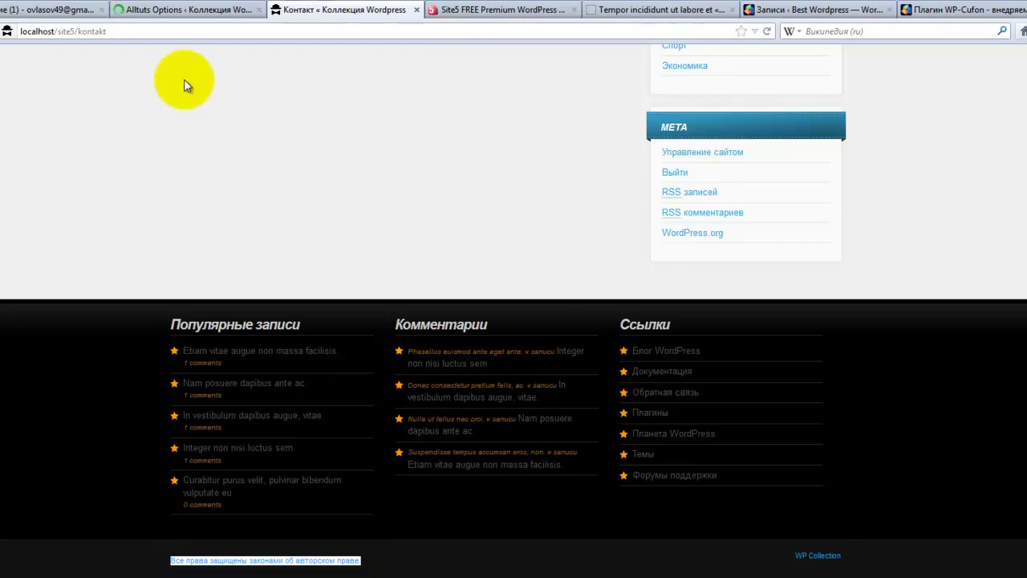
pyautogui.click(173, 10)
pyautogui.click(246, 315)
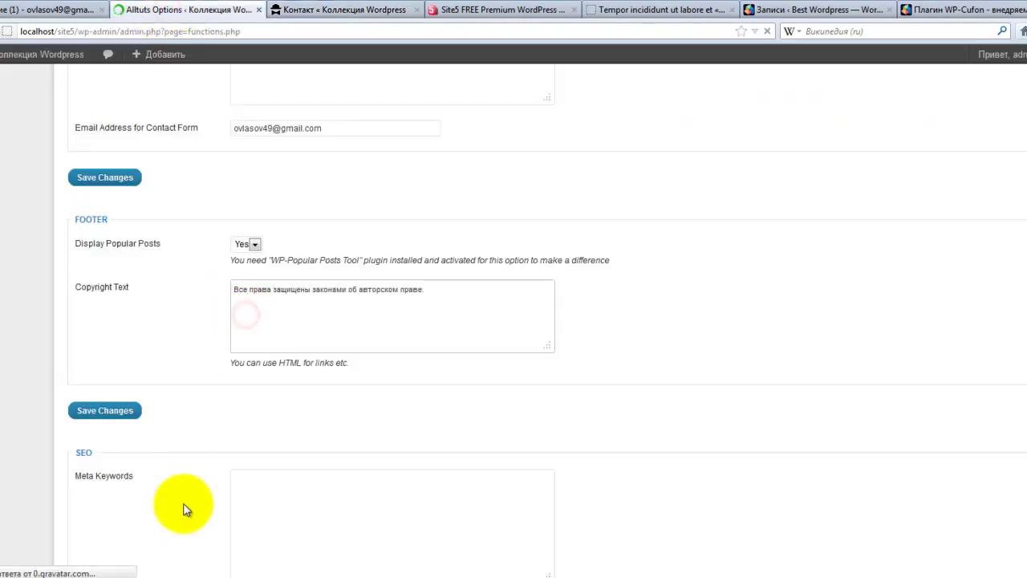
pyautogui.scroll(-4, 180, 506)
pyautogui.scroll(-1, 177, 476)
pyautogui.scroll(2, 177, 476)
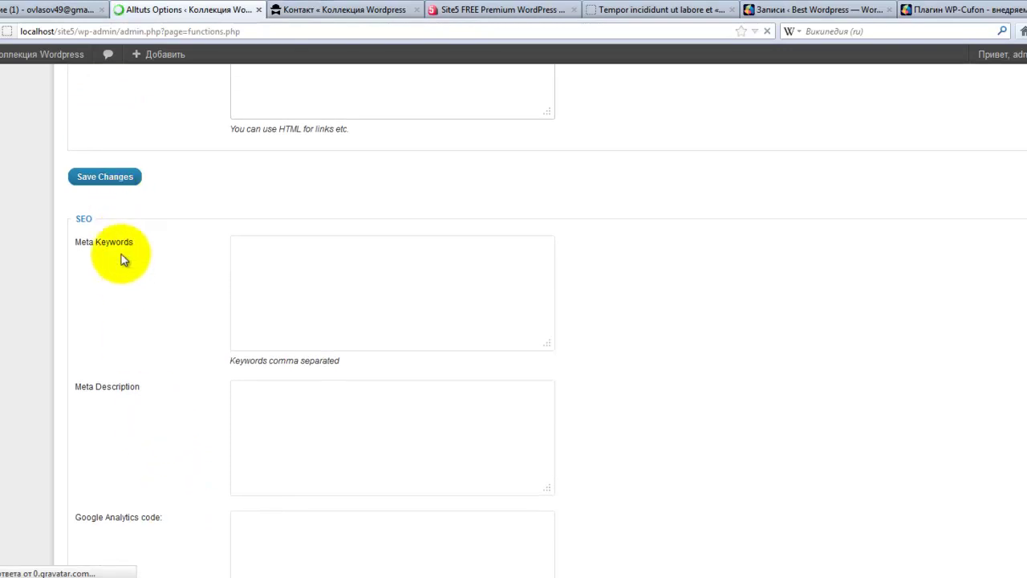
pyautogui.click(240, 244)
pyautogui.scroll(-1, 155, 415)
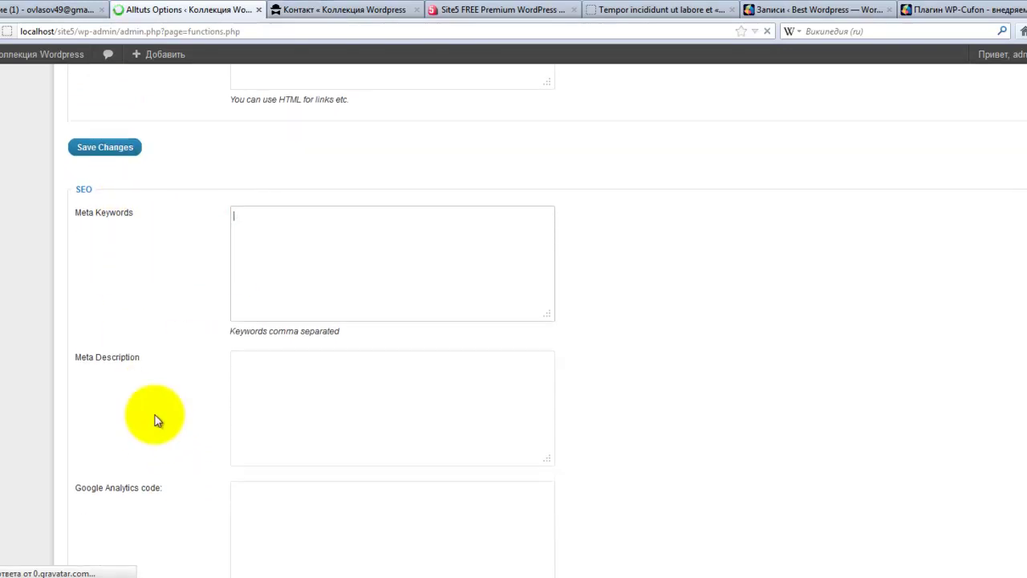
pyautogui.scroll(-1, 155, 415)
pyautogui.click(252, 308)
pyautogui.scroll(-1, 186, 423)
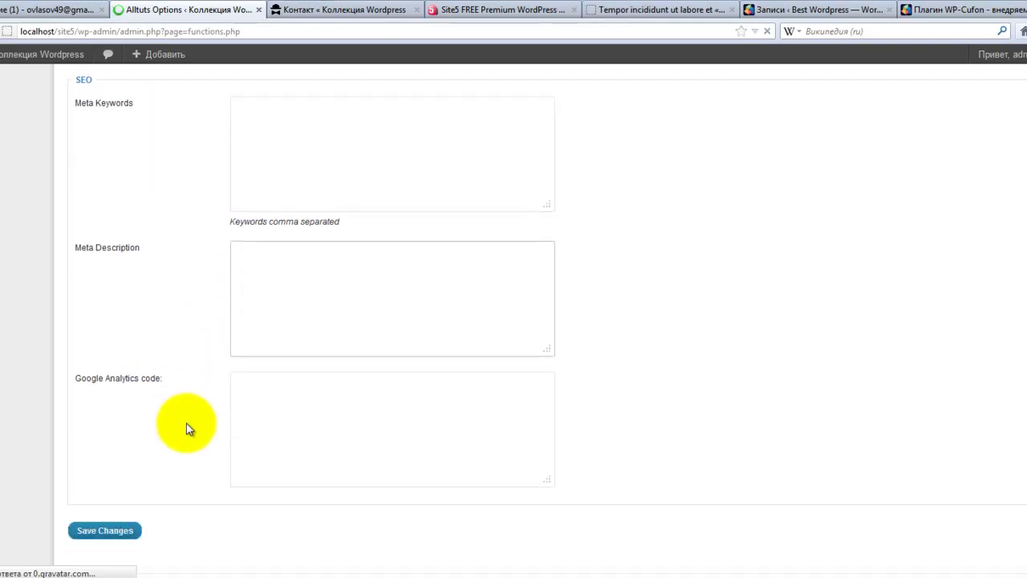
pyautogui.scroll(-1, 186, 423)
pyautogui.click(243, 360)
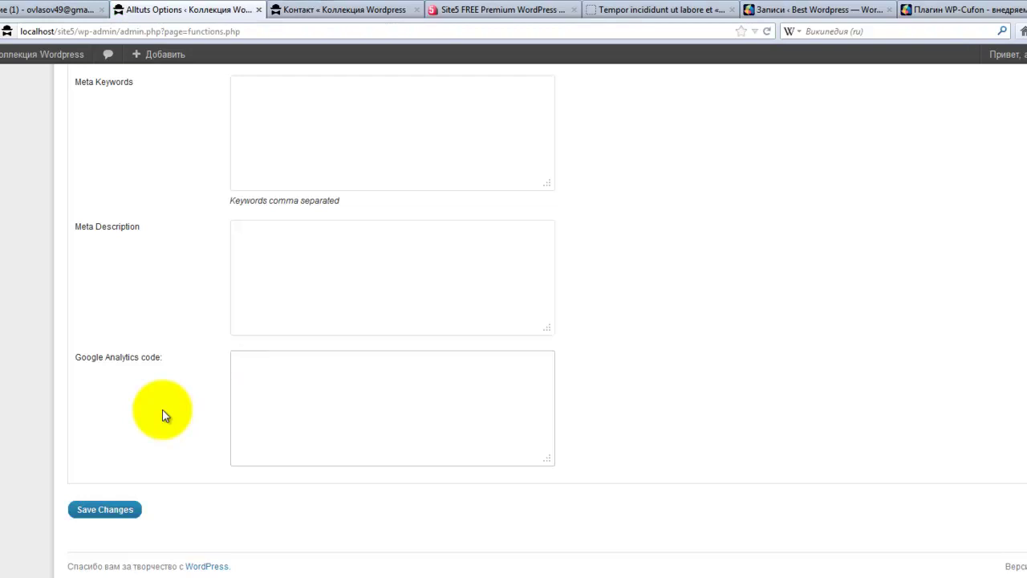
pyautogui.scroll(5, 179, 412)
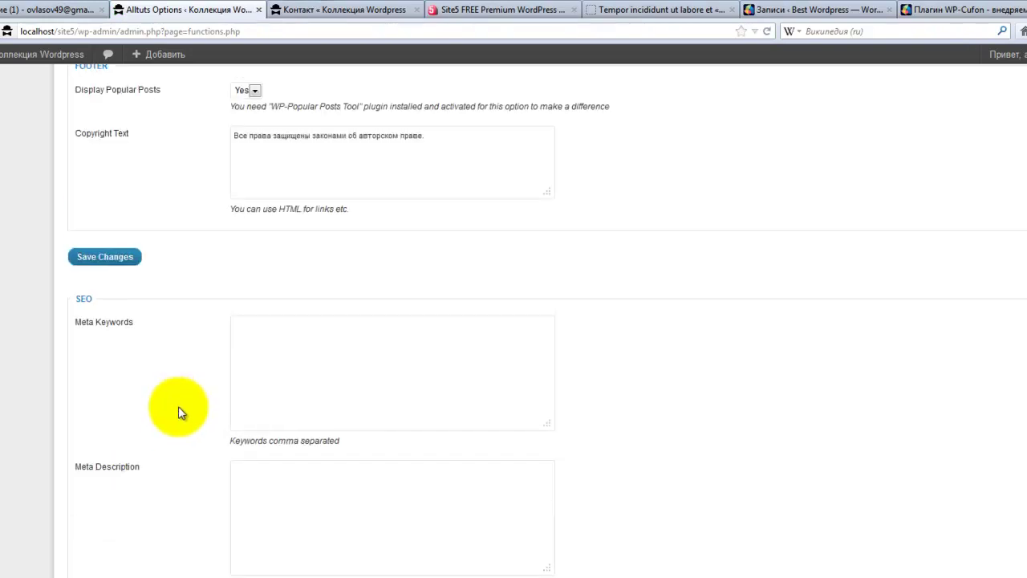
pyautogui.click(254, 329)
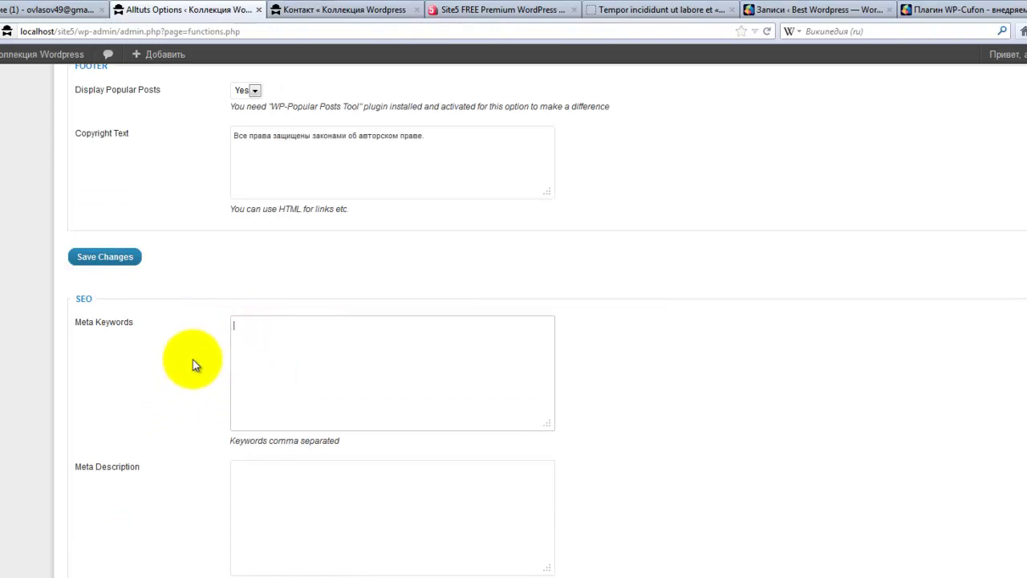
pyautogui.click(267, 479)
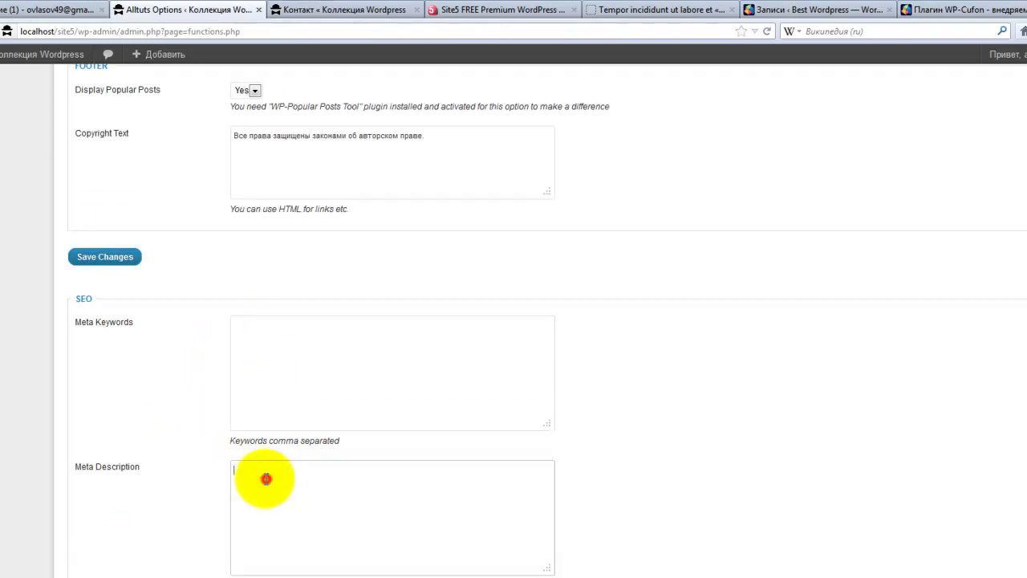
pyautogui.click(261, 331)
pyautogui.scroll(5, 170, 395)
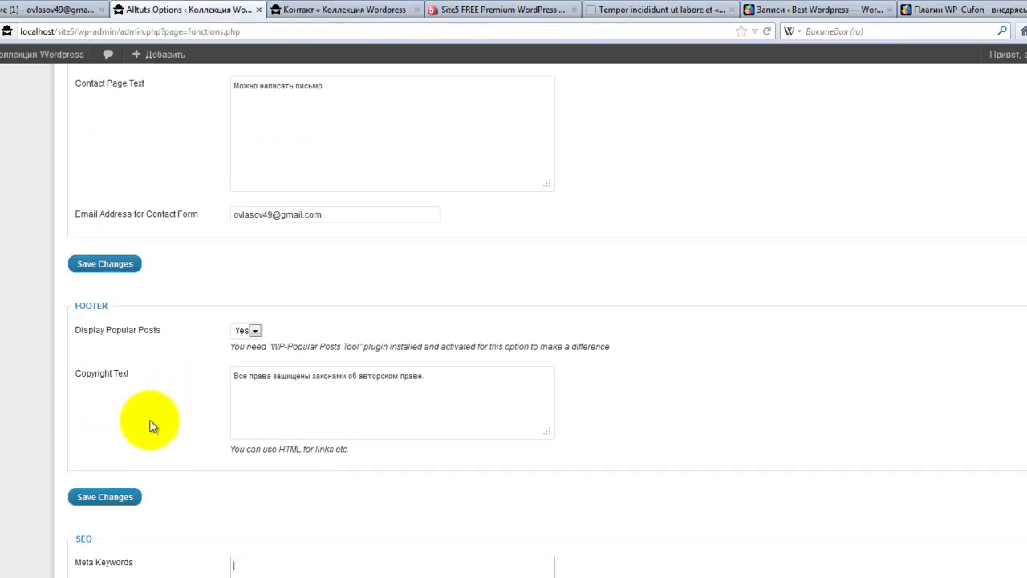
pyautogui.scroll(5, 149, 424)
pyautogui.scroll(3, 152, 425)
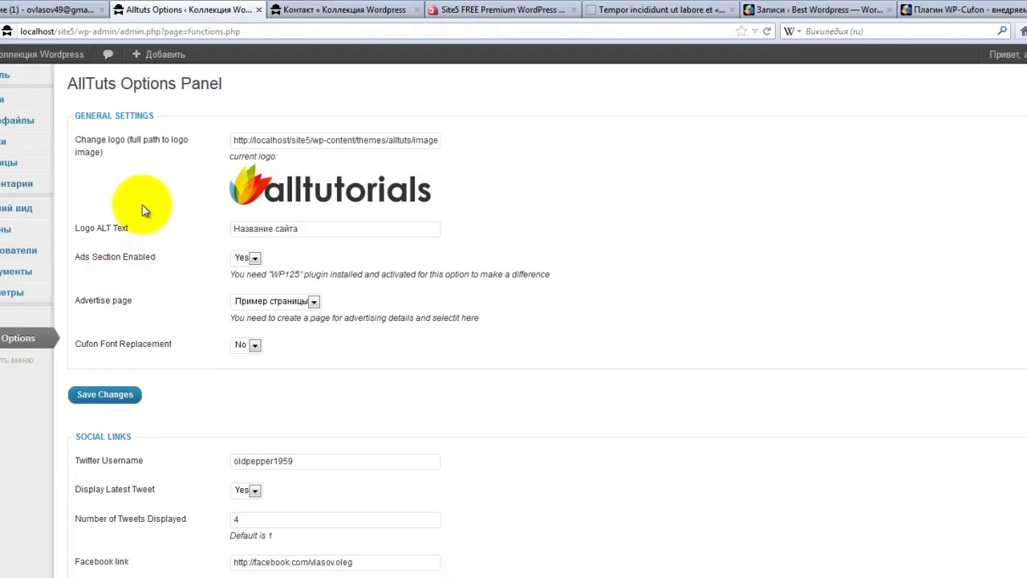
# - Edit the Контакт page from All Pages and keep its template set to Contact
pyautogui.moveTo(16, 166)
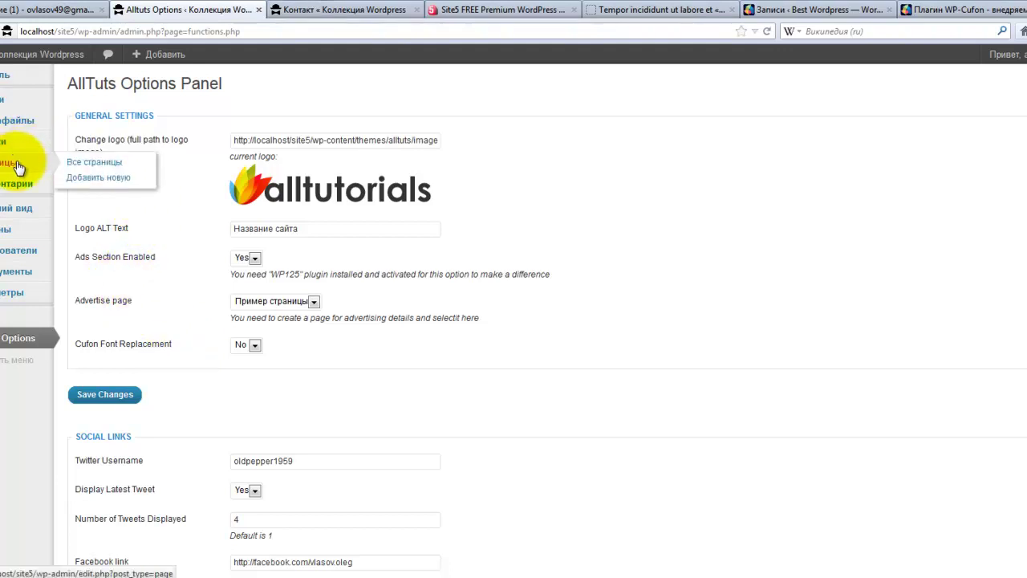
pyautogui.click(95, 162)
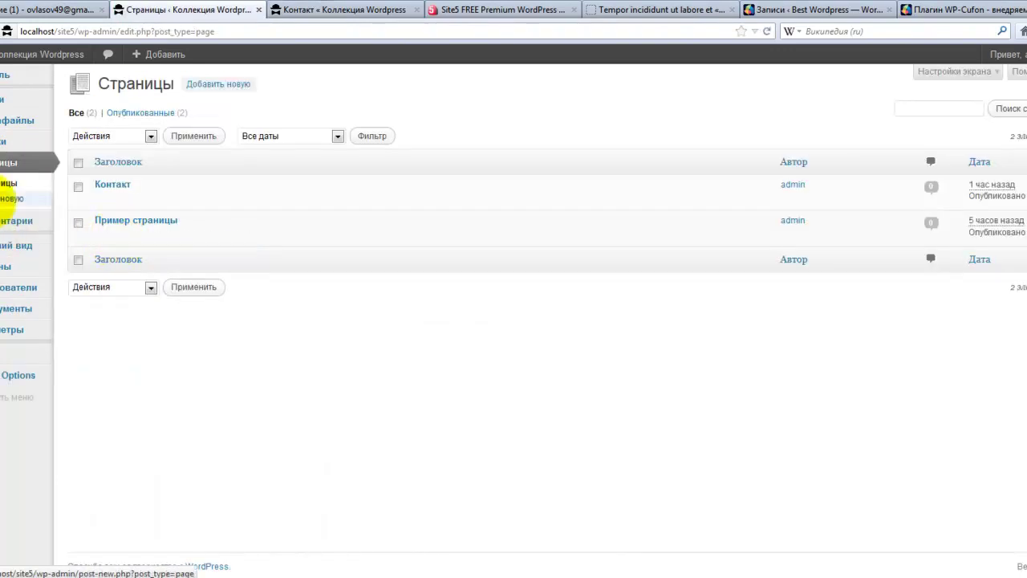
pyautogui.click(102, 200)
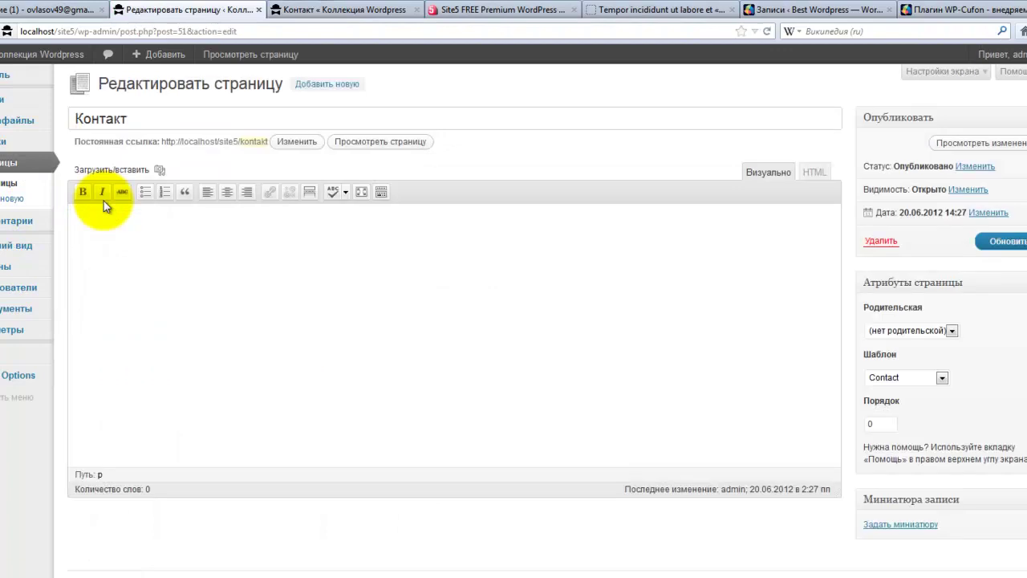
pyautogui.moveTo(135, 119); pyautogui.dragTo(71, 119)
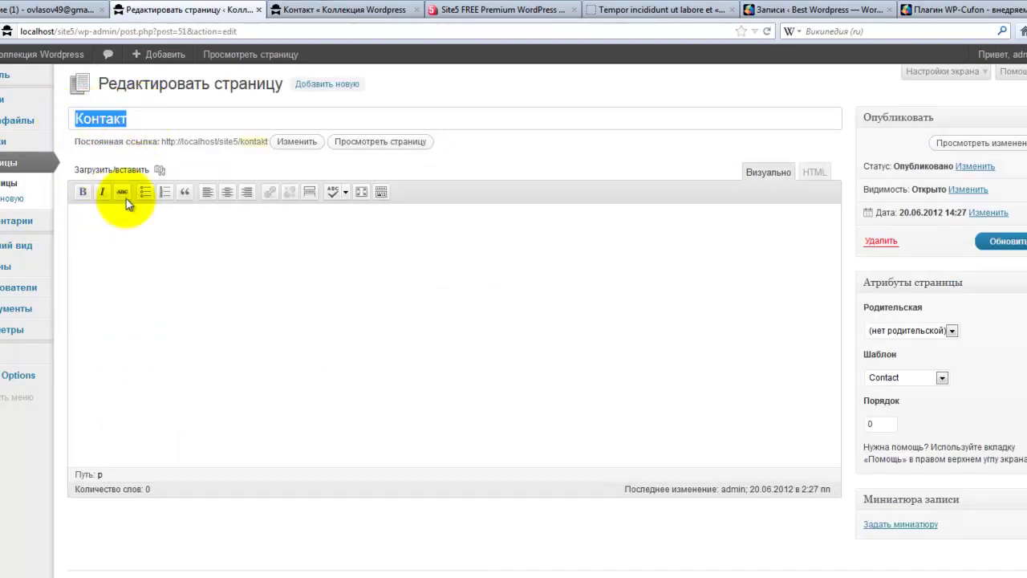
pyautogui.click(941, 377)
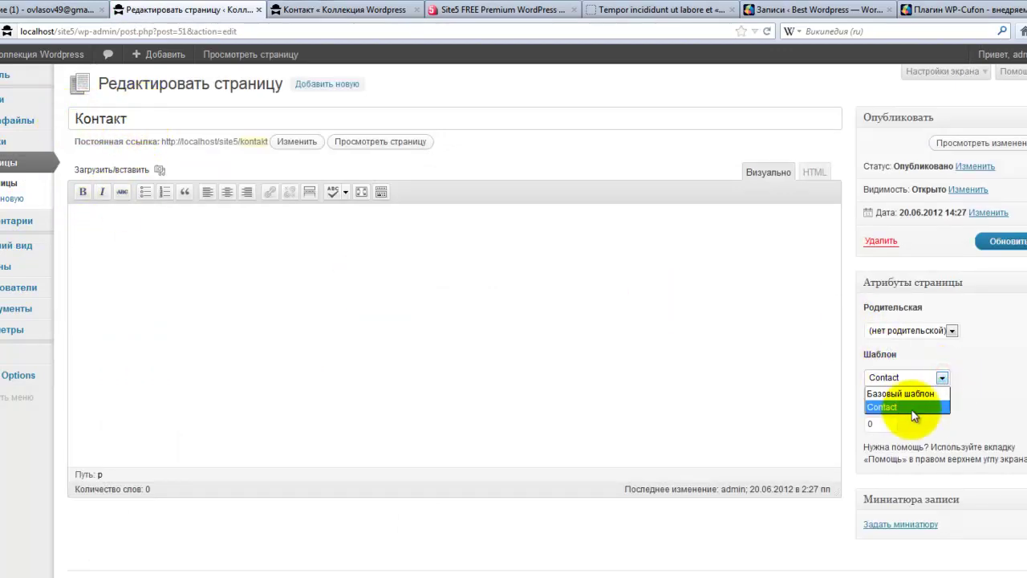
pyautogui.click(912, 411)
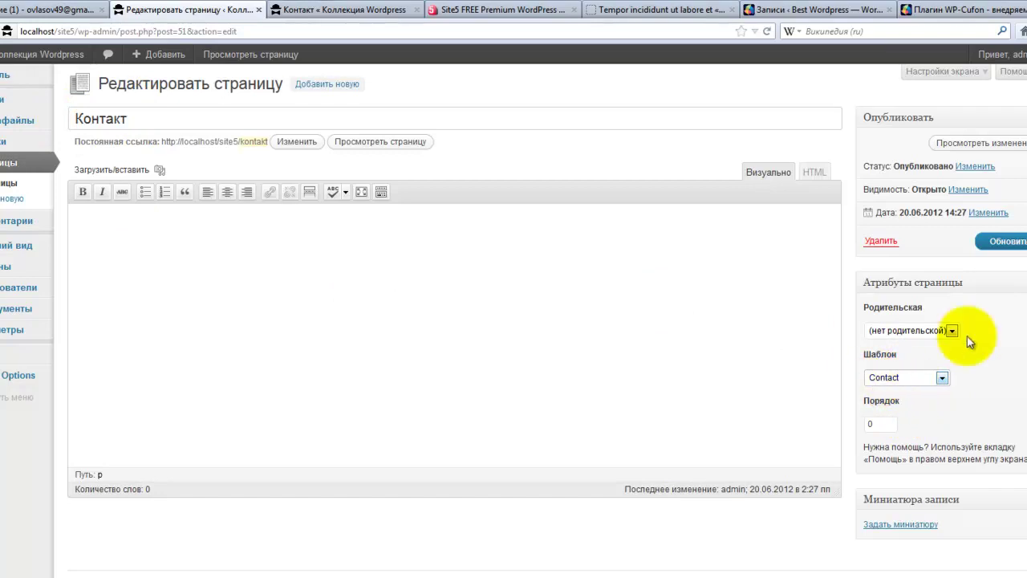
pyautogui.click(436, 173)
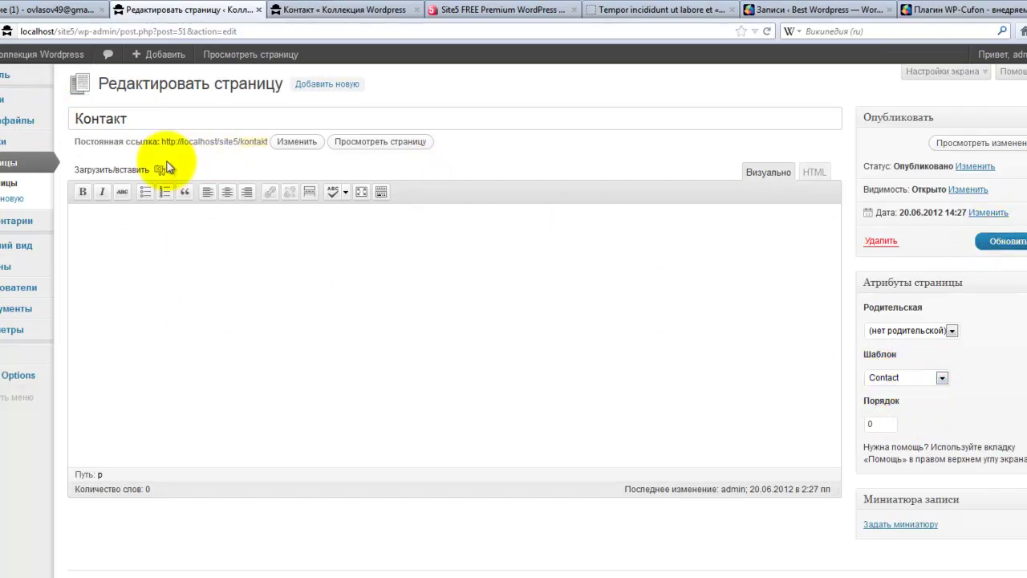
pyautogui.moveTo(24, 250)
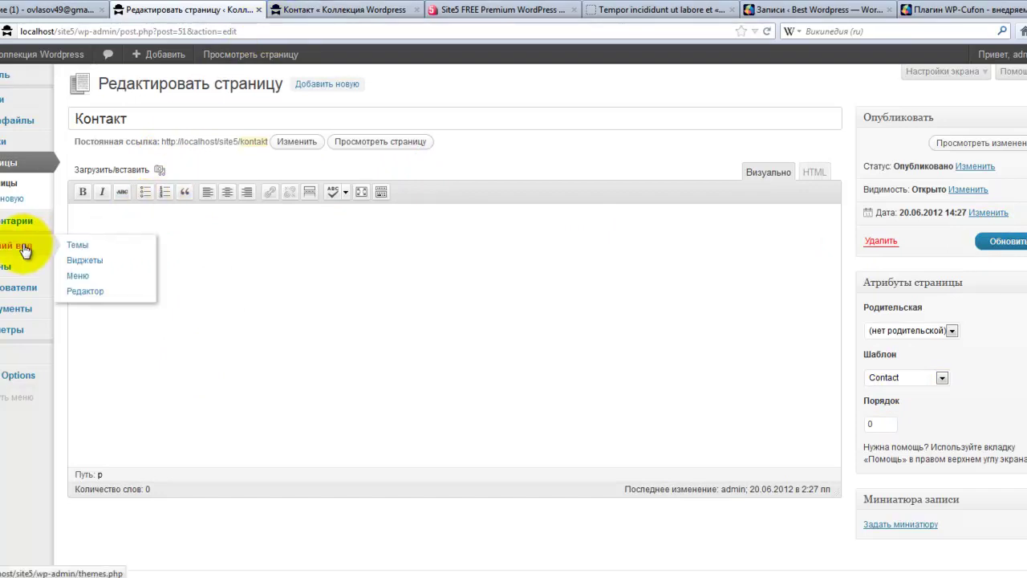
# - Select the Меню страниц menu in Appearance > Menus, then check the live Контакт page navigation
pyautogui.click(105, 277)
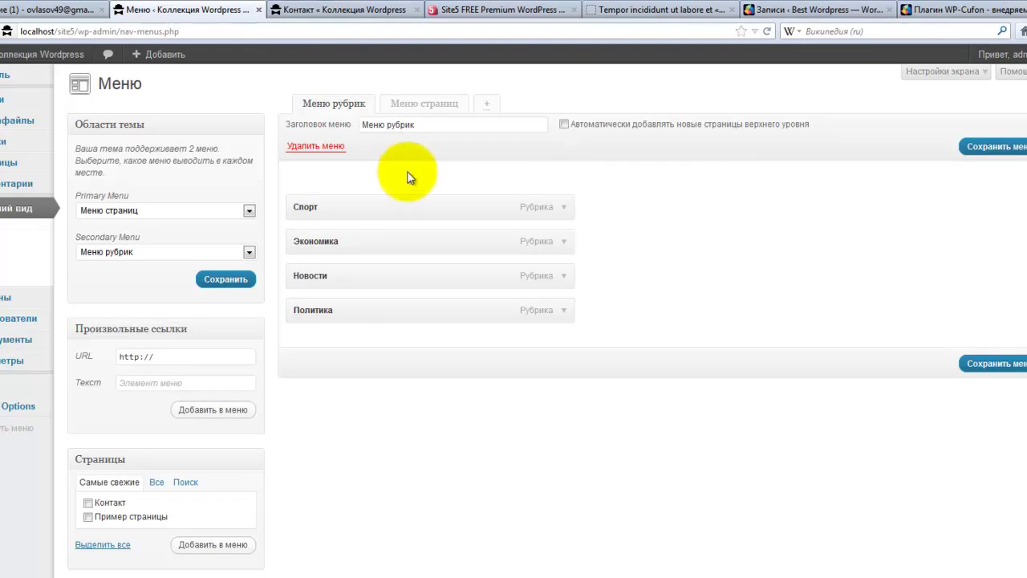
pyautogui.click(418, 126)
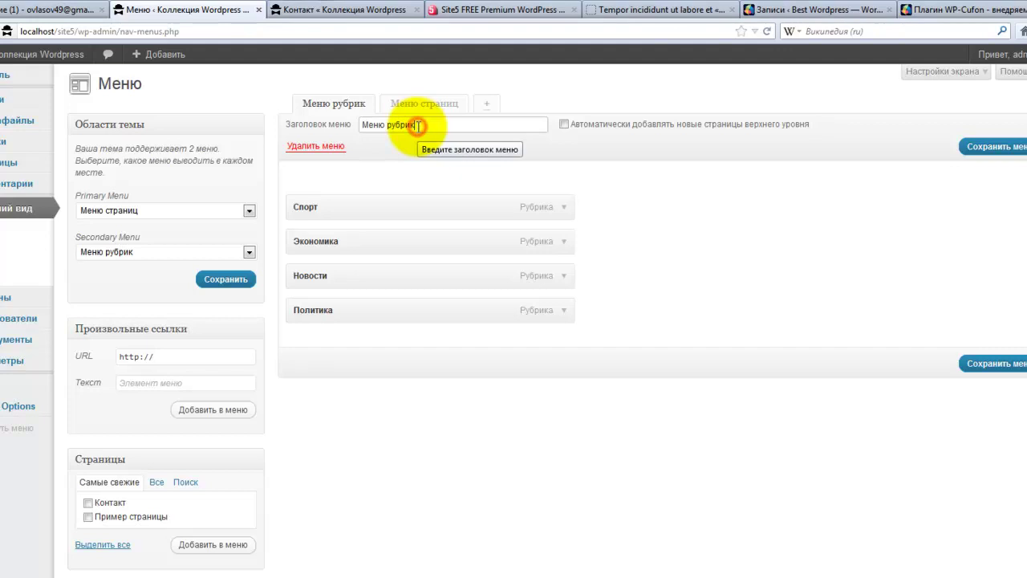
pyautogui.click(419, 105)
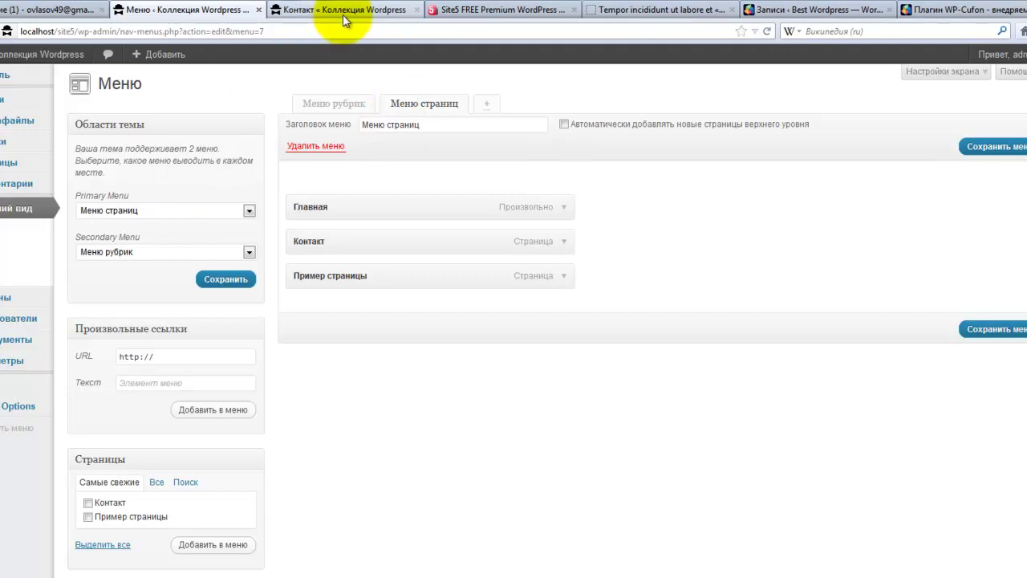
pyautogui.click(342, 10)
pyautogui.scroll(5, 265, 241)
pyautogui.scroll(5, 261, 259)
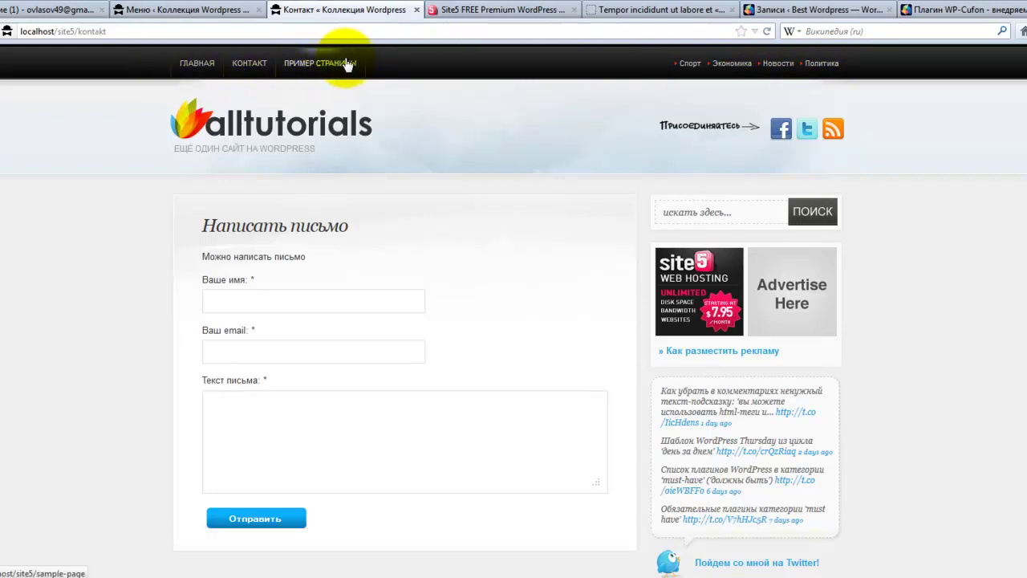
# - Nest Пример страницы under Контакт, save the menu, and reload the site to check it
pyautogui.click(232, 12)
pyautogui.scroll(-2, 316, 414)
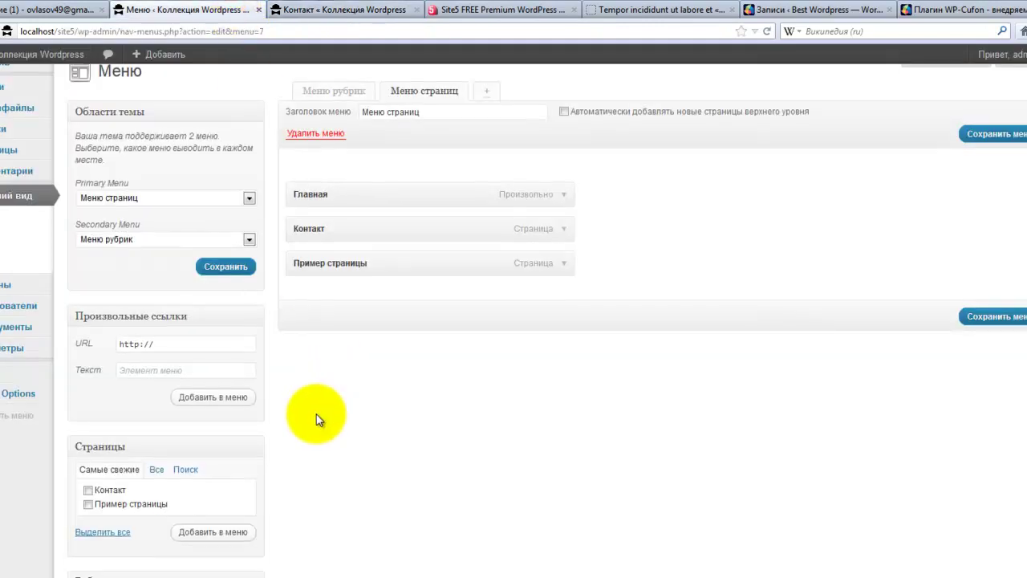
pyautogui.scroll(2, 337, 389)
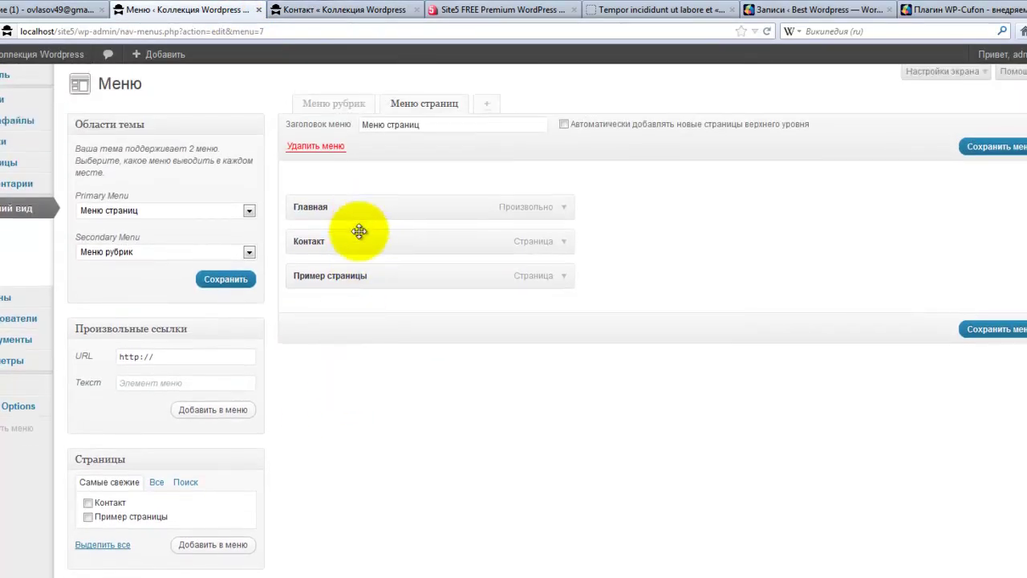
pyautogui.moveTo(350, 278); pyautogui.dragTo(399, 279)
pyautogui.click(997, 329)
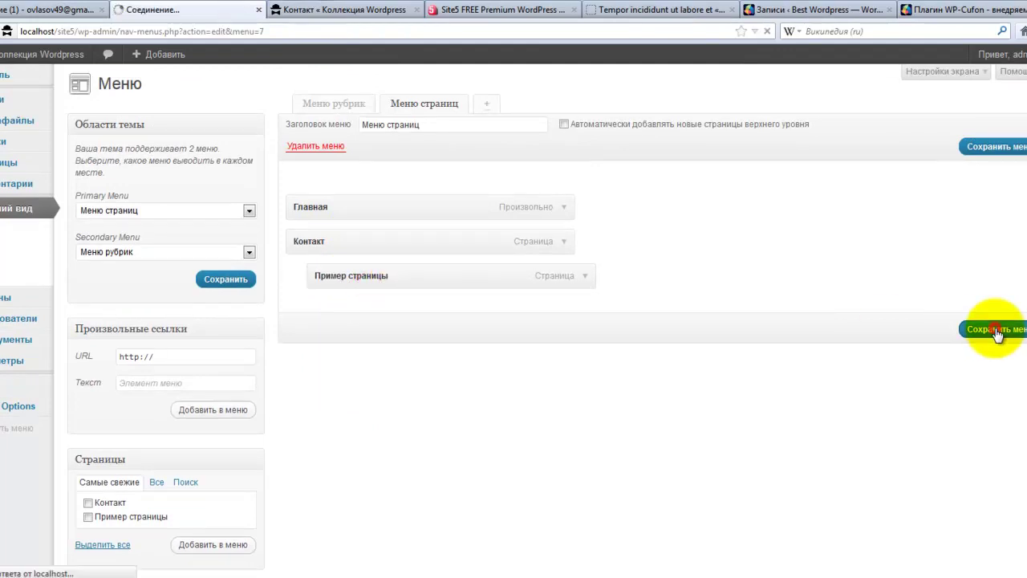
pyautogui.click(339, 10)
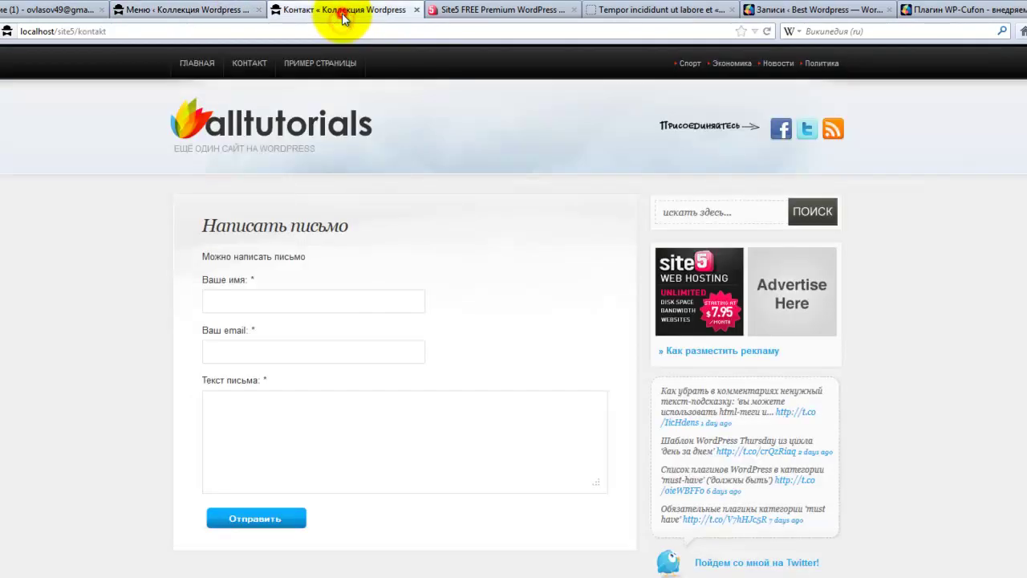
pyautogui.click(767, 31)
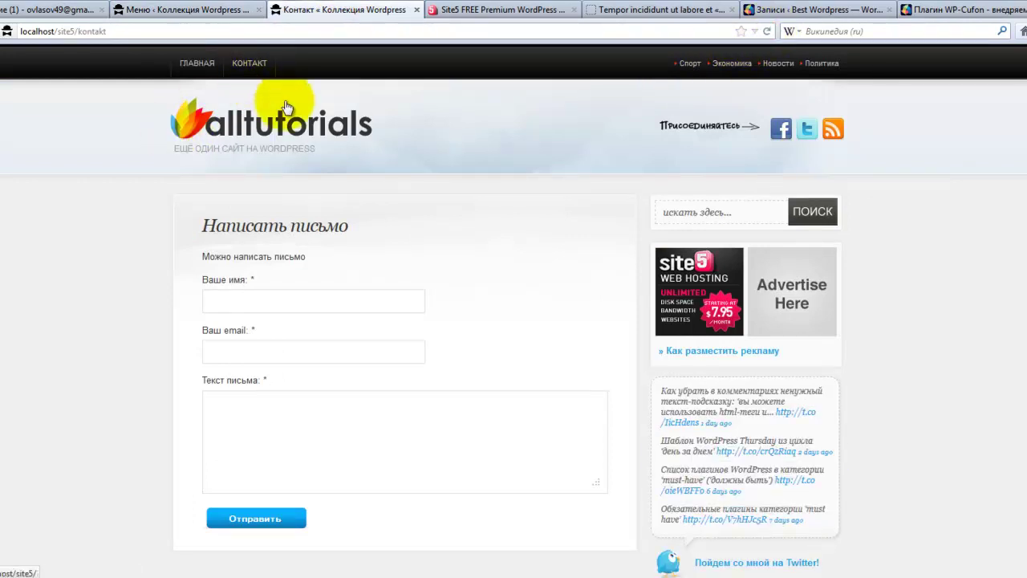
pyautogui.moveTo(255, 72)
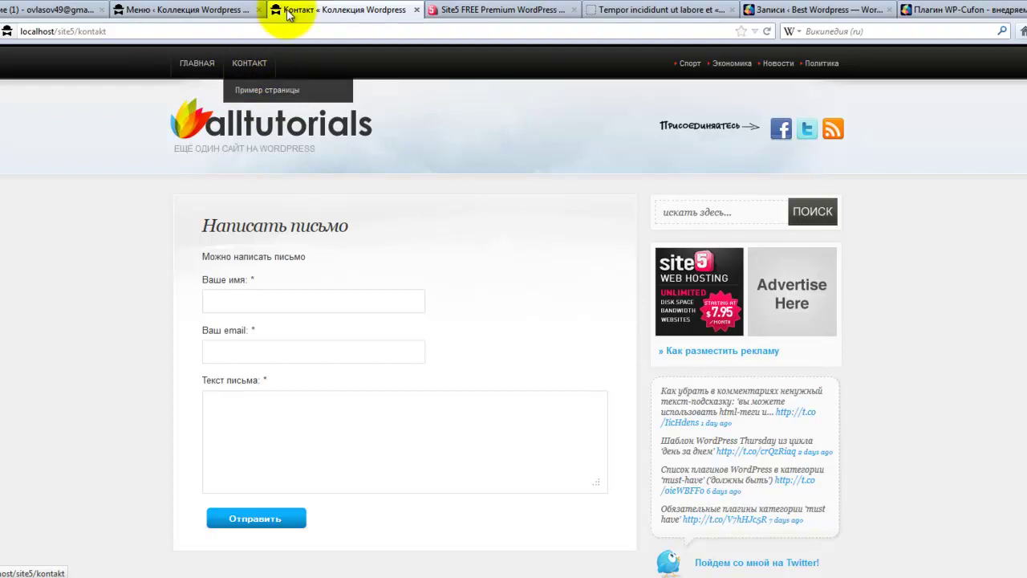
# - Review the Меню рубрик menu of Спорт, Экономика, Новости and Политика
pyautogui.click(231, 10)
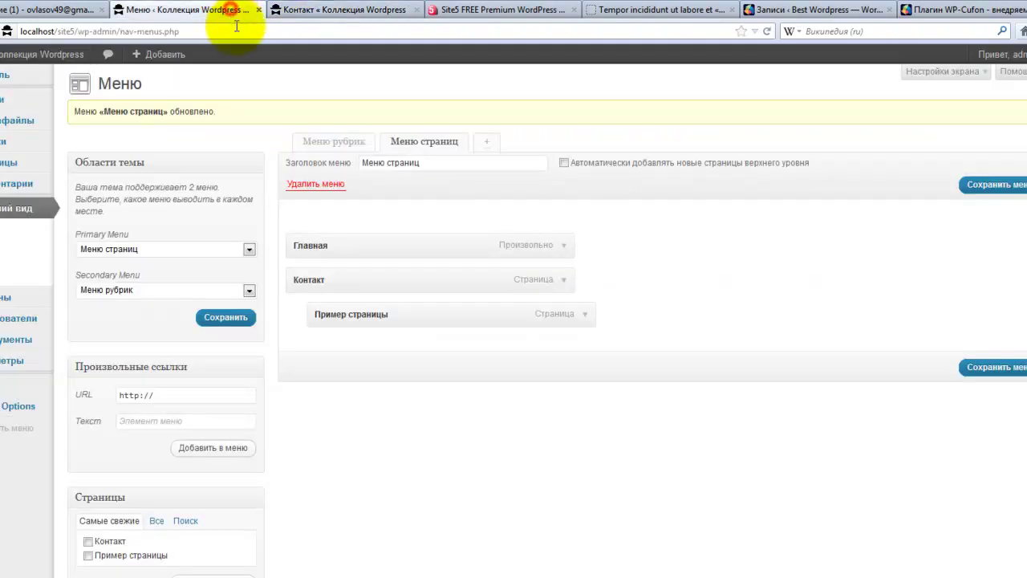
pyautogui.click(343, 142)
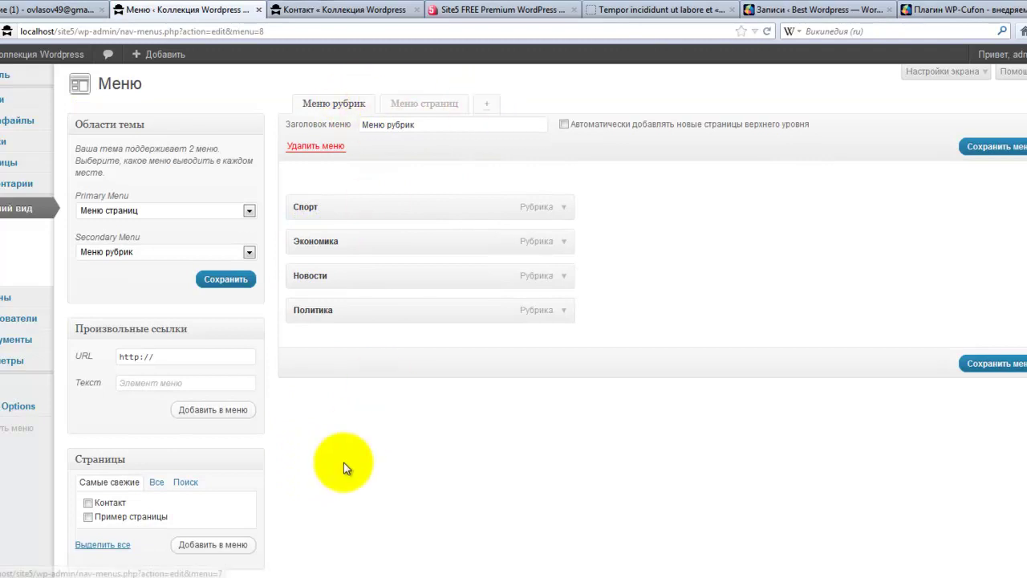
pyautogui.scroll(-4, 333, 488)
pyautogui.scroll(4, 332, 488)
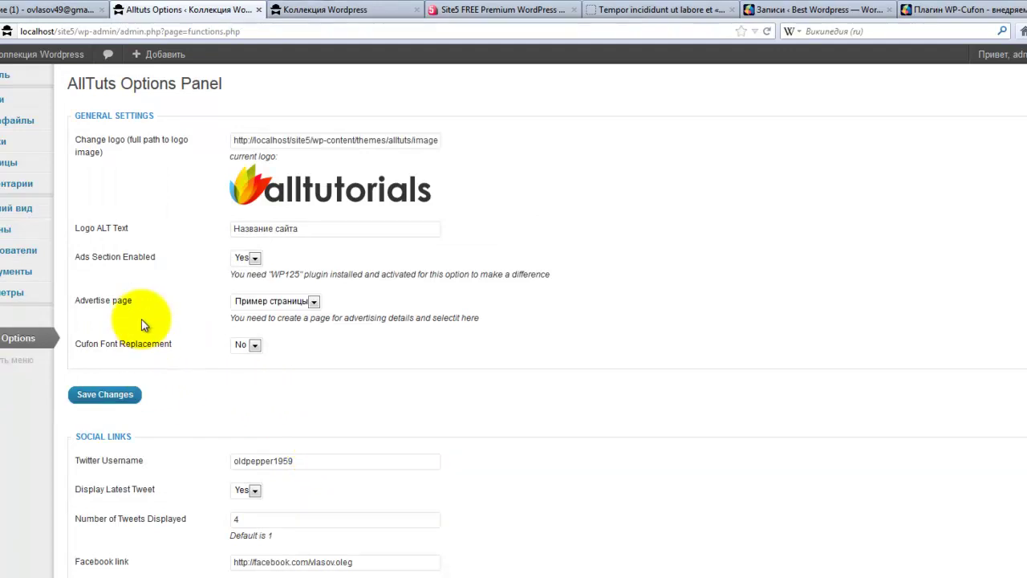
# - Go to the WP125 ads Управление page, then its Настройки settings
pyautogui.moveTo(2, 321)
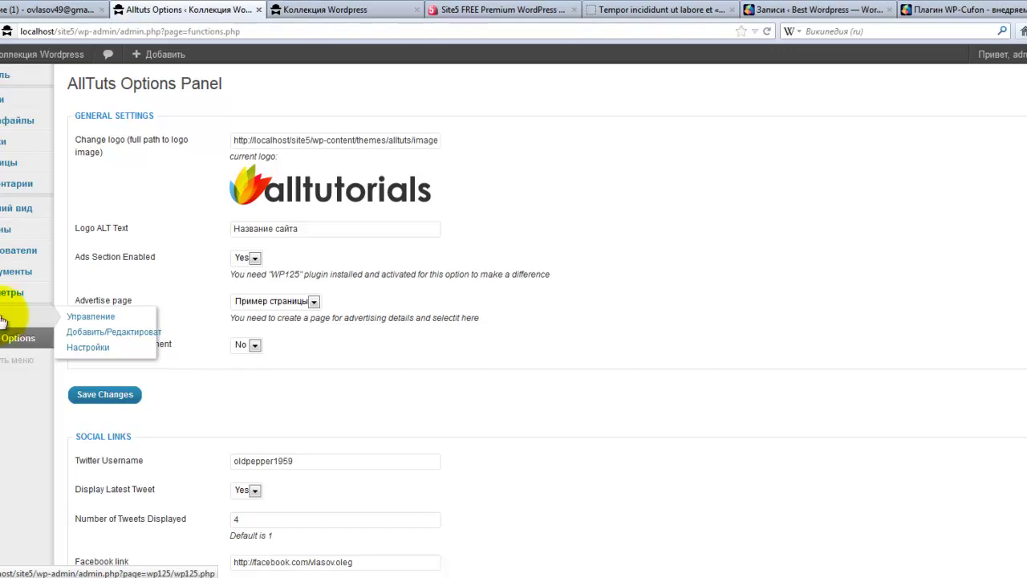
pyautogui.click(93, 317)
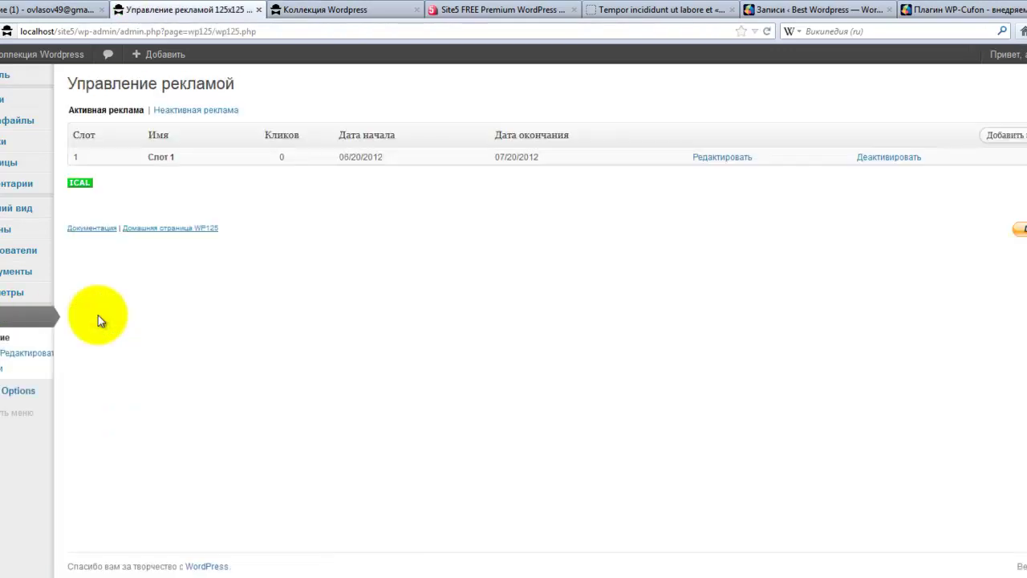
pyautogui.click(18, 367)
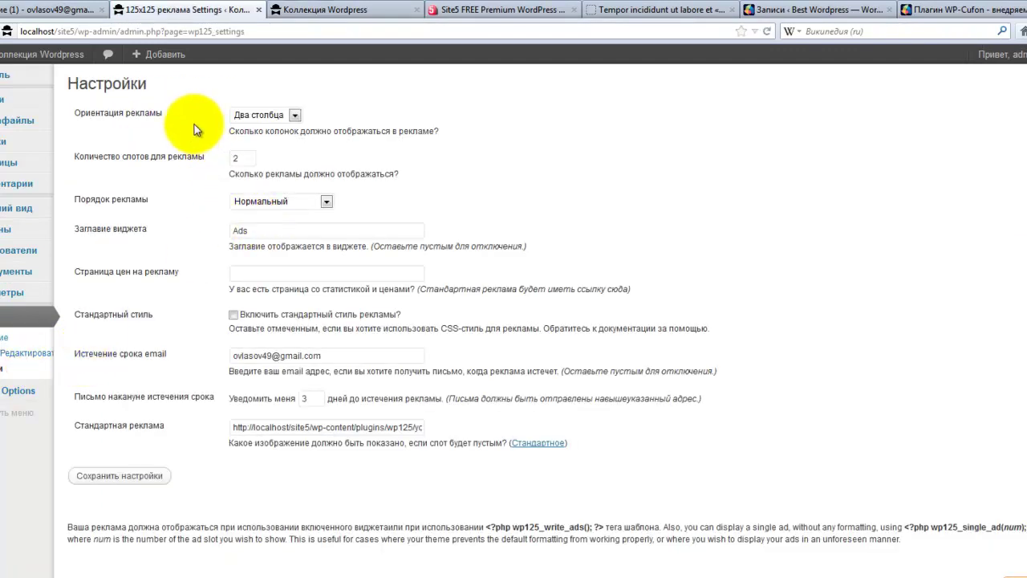
# - Keep the WP125 ad orientation at two columns and the ad slot count at 2
pyautogui.click(294, 114)
pyautogui.click(295, 115)
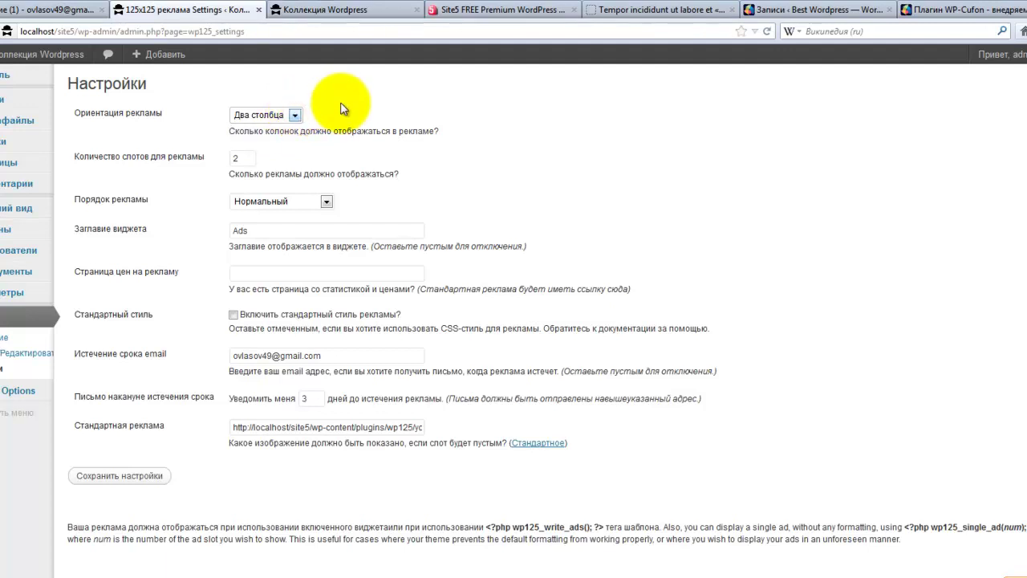
pyautogui.click(295, 115)
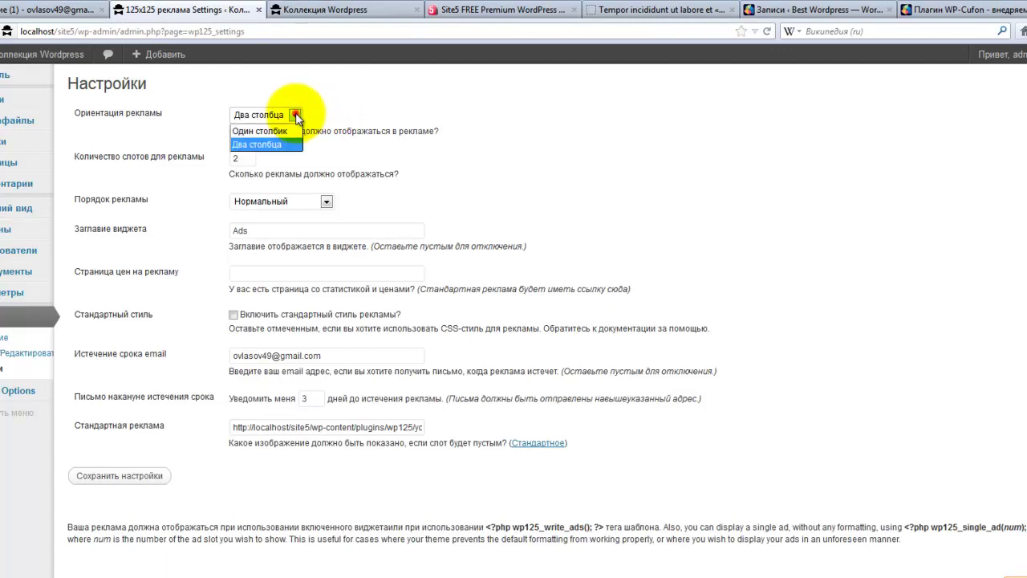
pyautogui.click(295, 116)
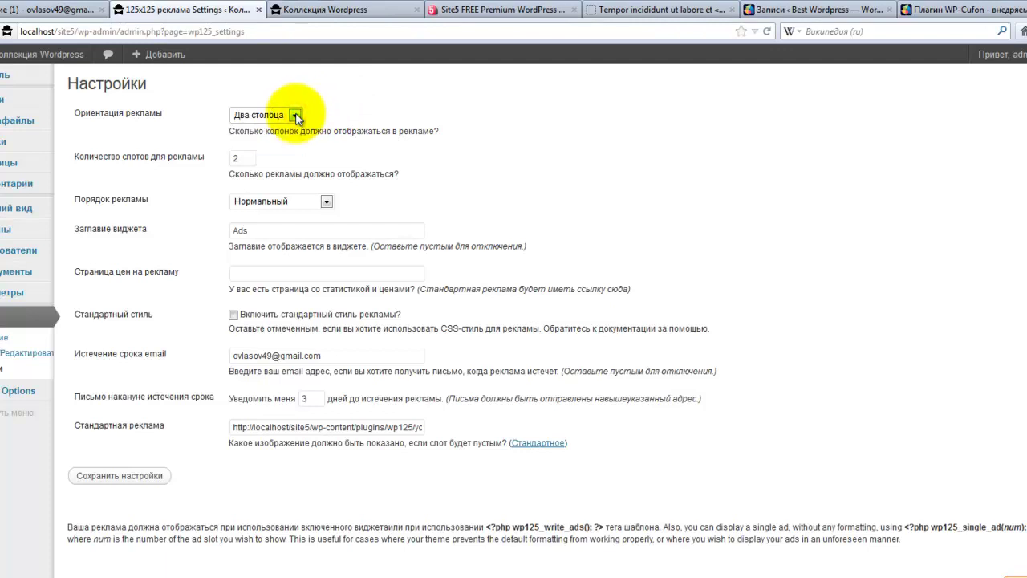
pyautogui.click(295, 117)
pyautogui.click(295, 117)
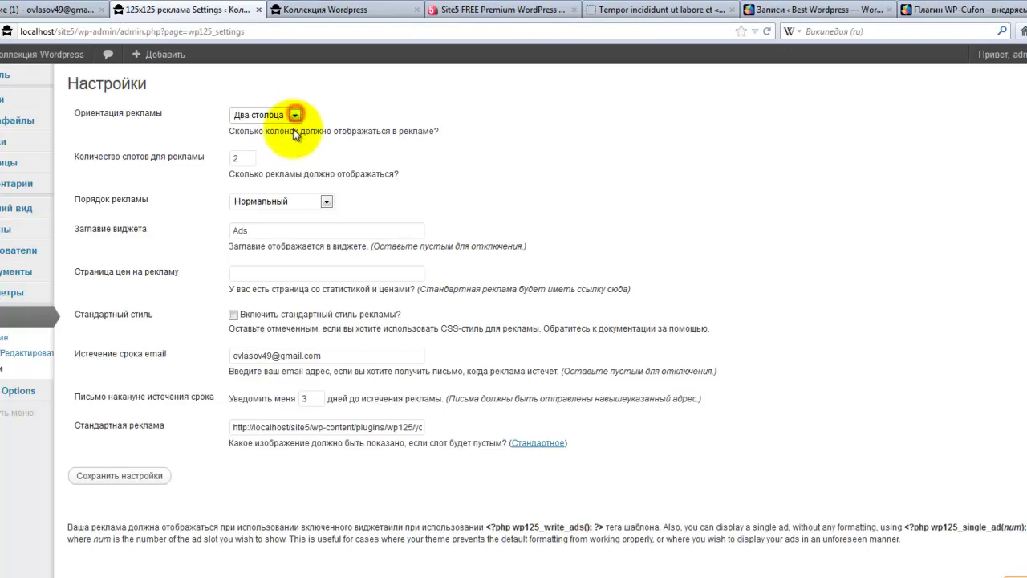
pyautogui.moveTo(245, 164); pyautogui.dragTo(215, 157)
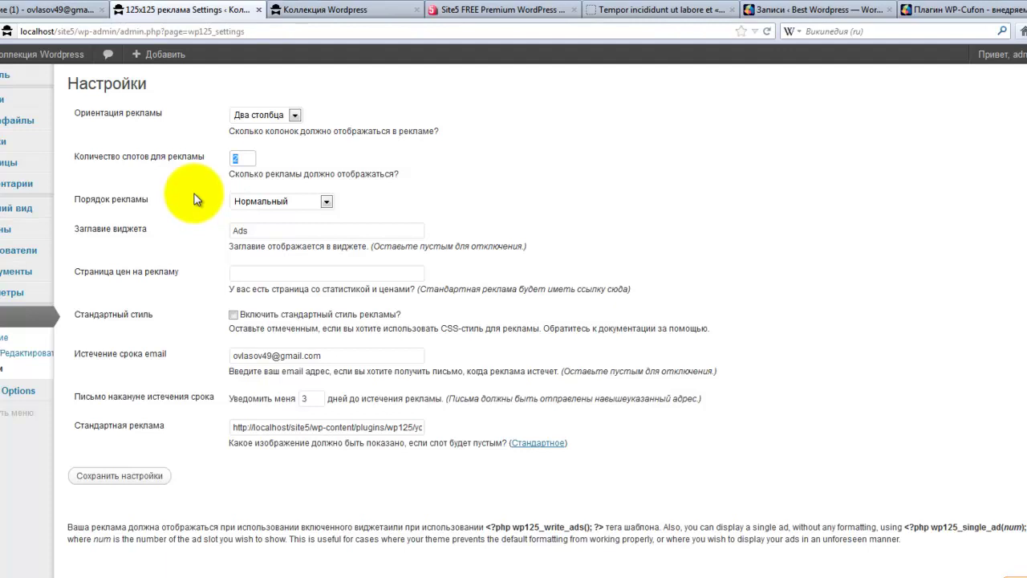
pyautogui.click(236, 161)
pyautogui.click(222, 170)
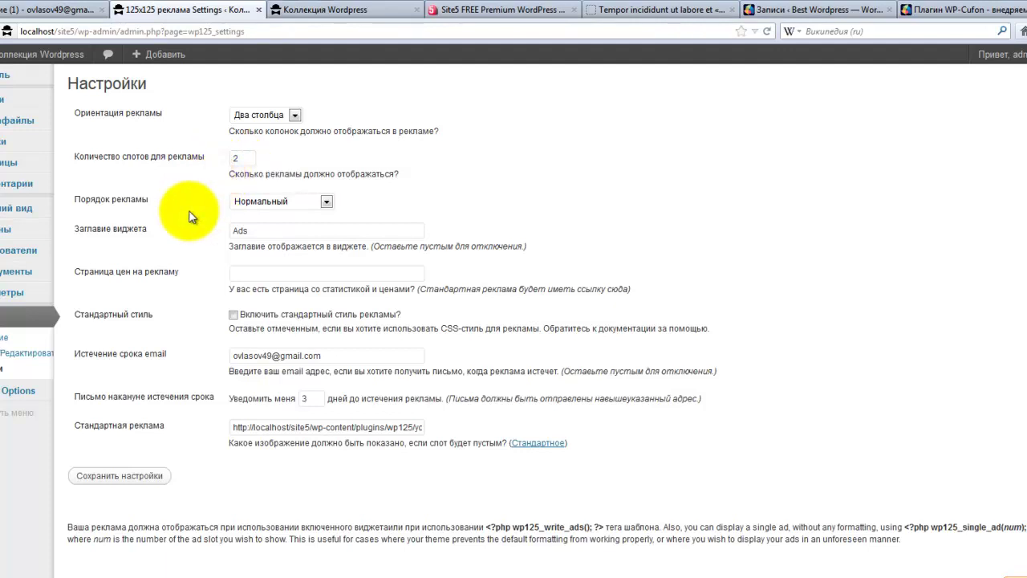
# - Keep ad order at Нормальный, check the Ads widget title, and view the front page
pyautogui.click(325, 203)
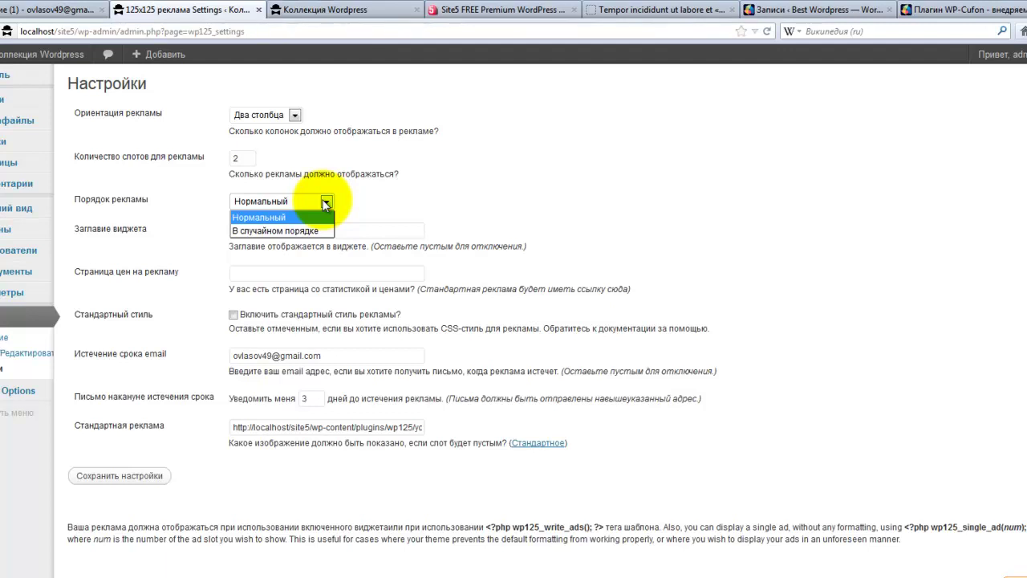
pyautogui.click(364, 186)
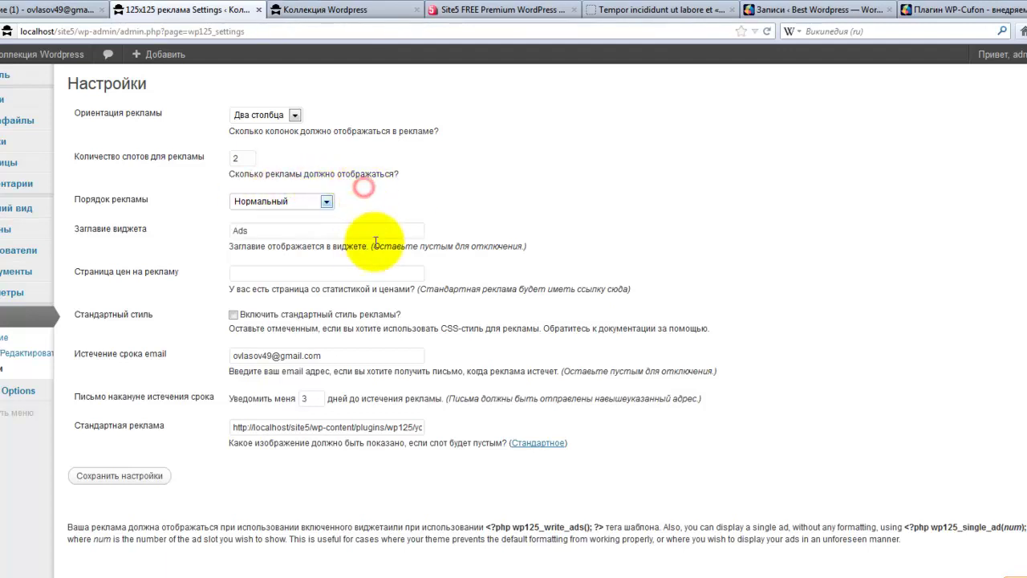
pyautogui.click(263, 230)
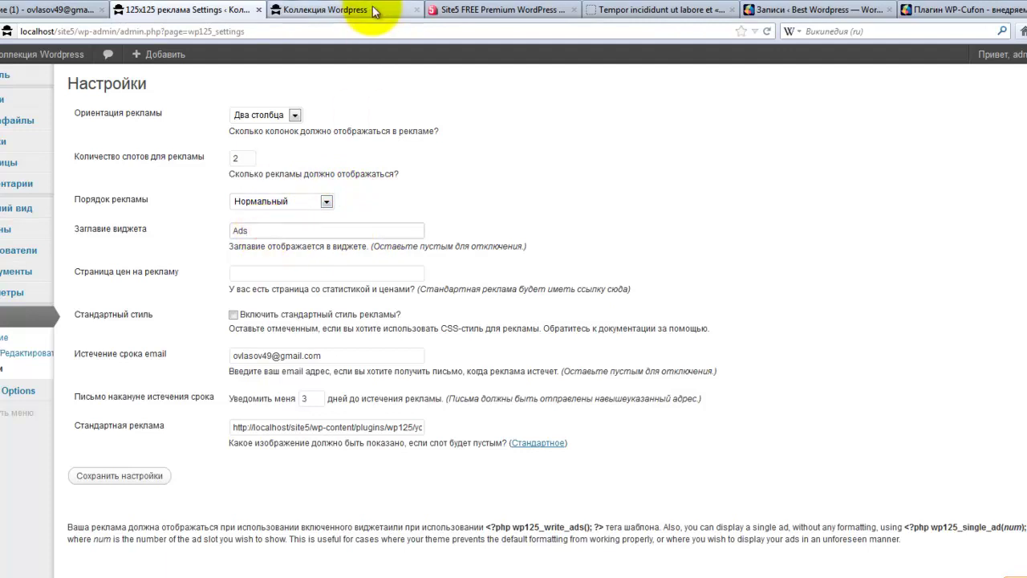
pyautogui.click(371, 10)
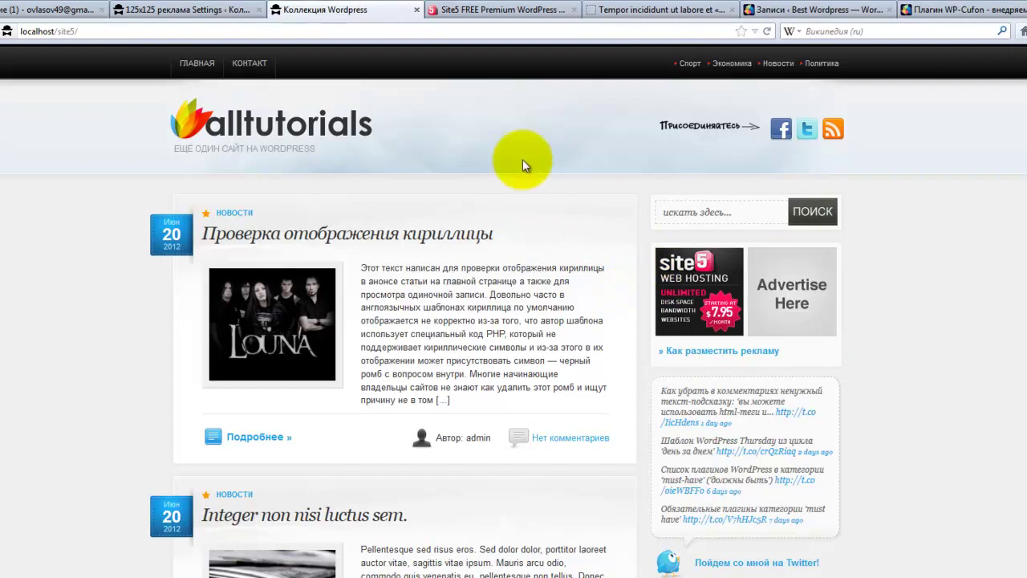
# - Review the WP125 settings, including the empty ad pricing page field, against the site front page
pyautogui.click(218, 12)
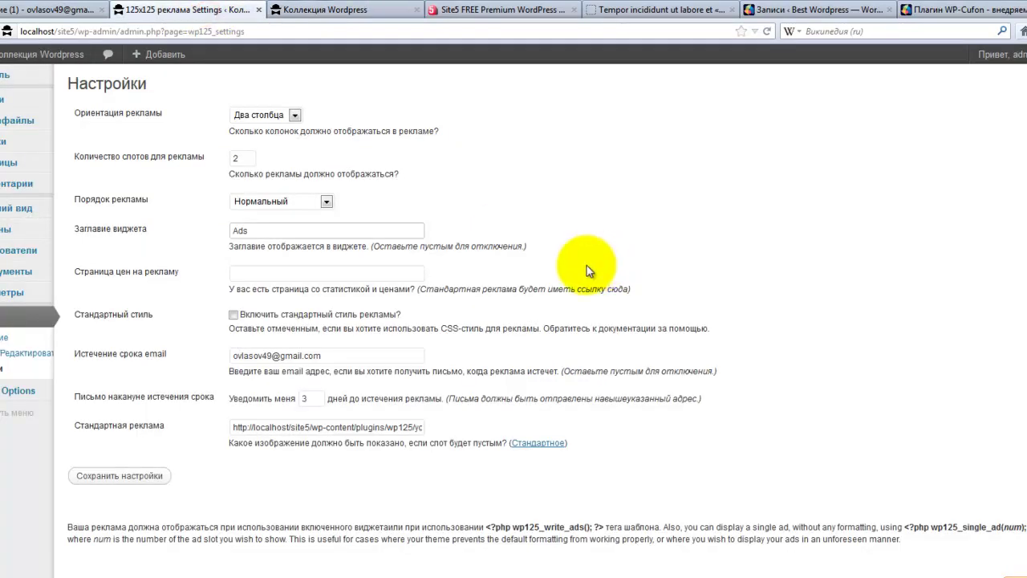
pyautogui.scroll(-2, 588, 267)
pyautogui.click(247, 212)
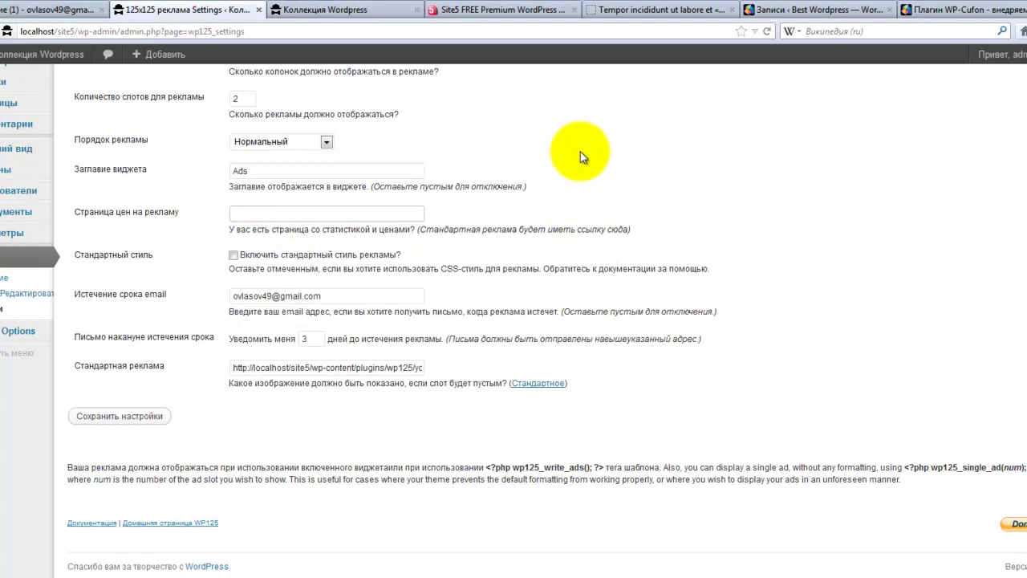
pyautogui.click(374, 10)
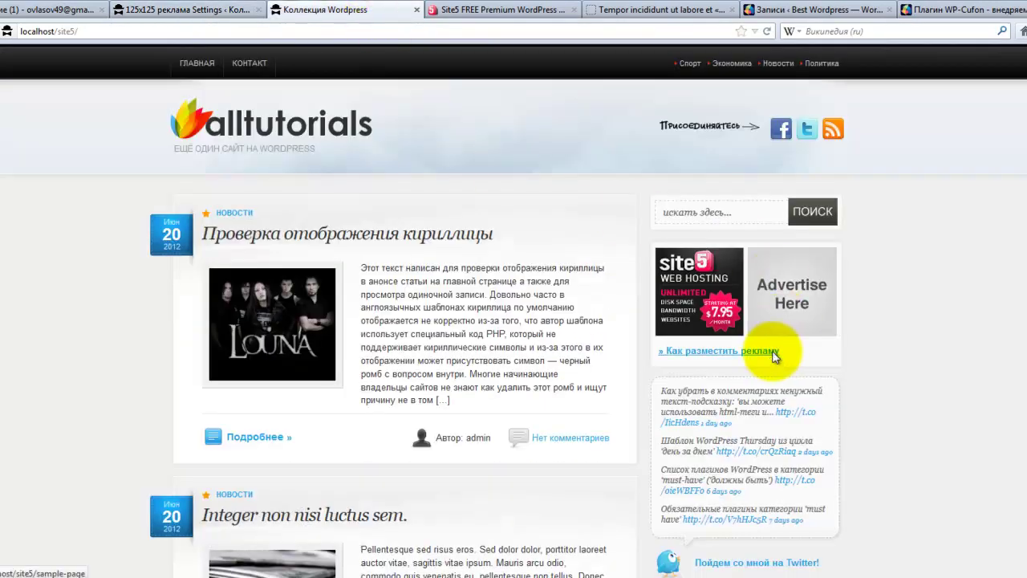
pyautogui.click(202, 11)
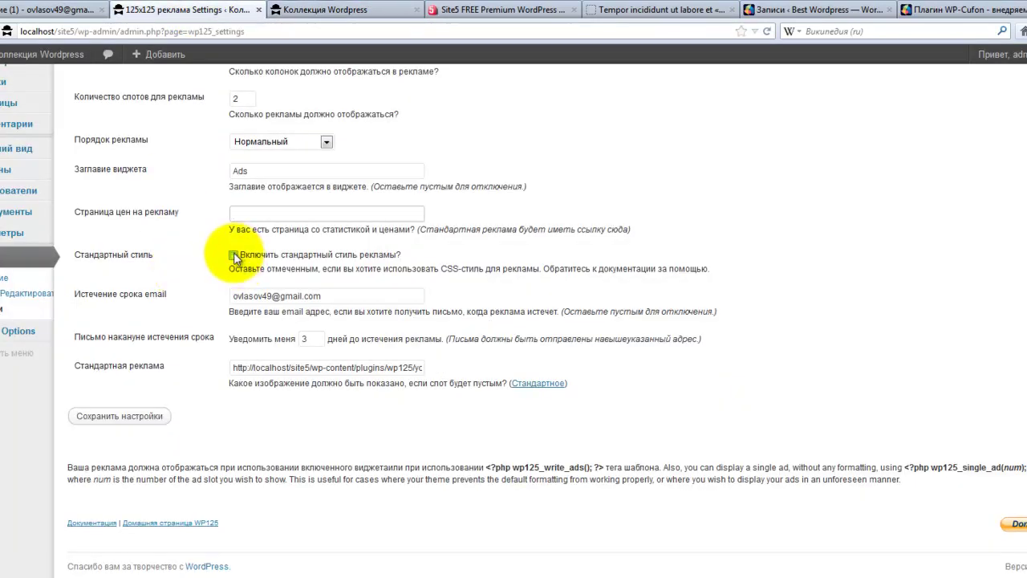
# - Enable the standard ad style, save, and reload the front page to see it
pyautogui.click(234, 256)
pyautogui.click(105, 417)
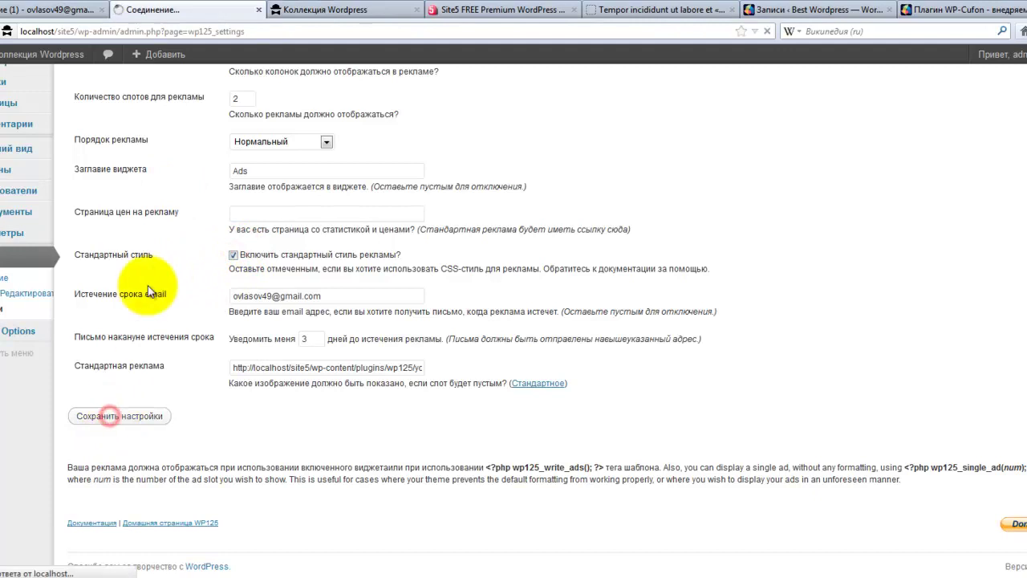
pyautogui.click(321, 9)
pyautogui.click(768, 31)
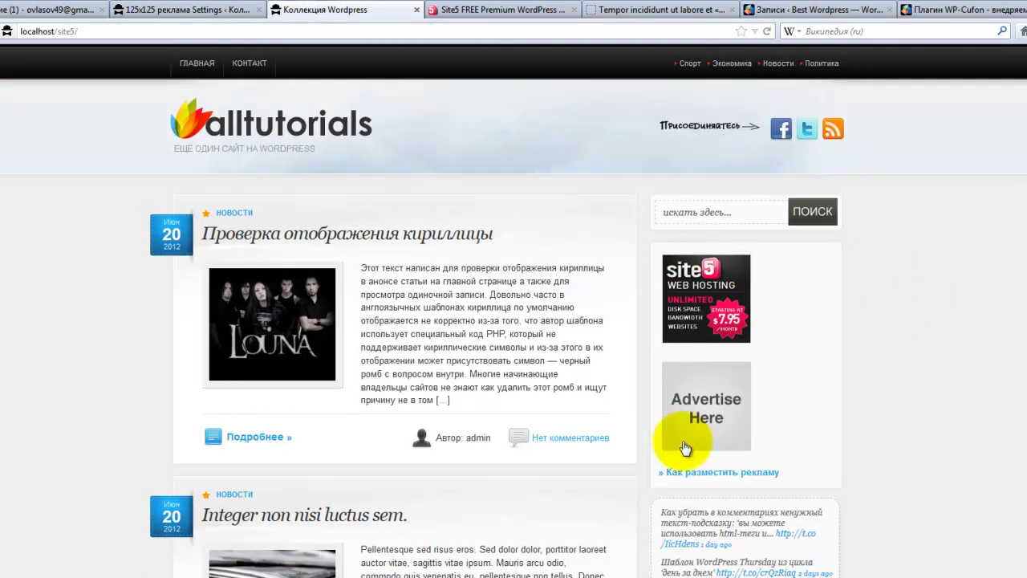
# - Turn the standard ad style back off, save, and reload so the ads sit side by side
pyautogui.click(213, 12)
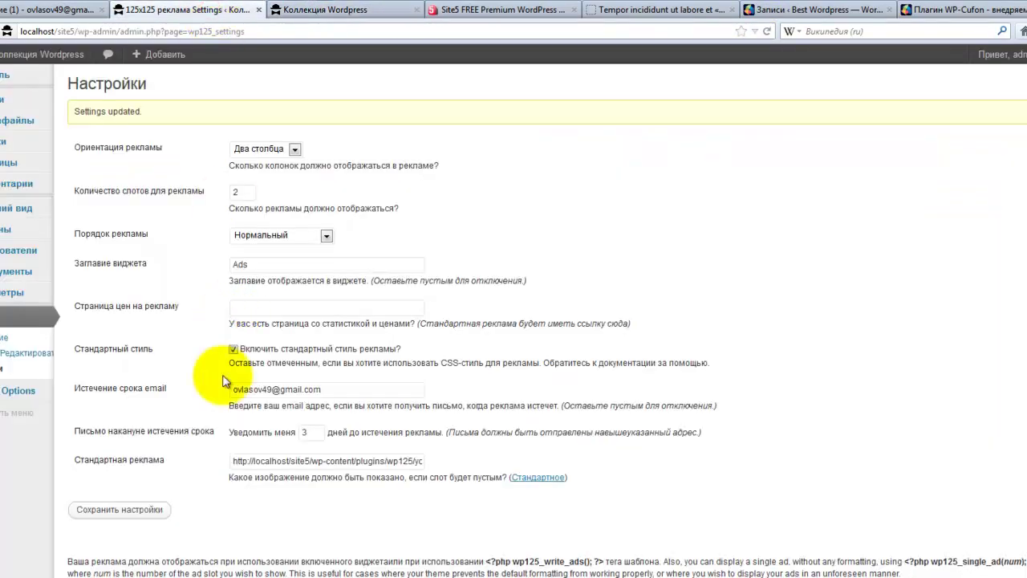
pyautogui.click(233, 350)
pyautogui.click(120, 510)
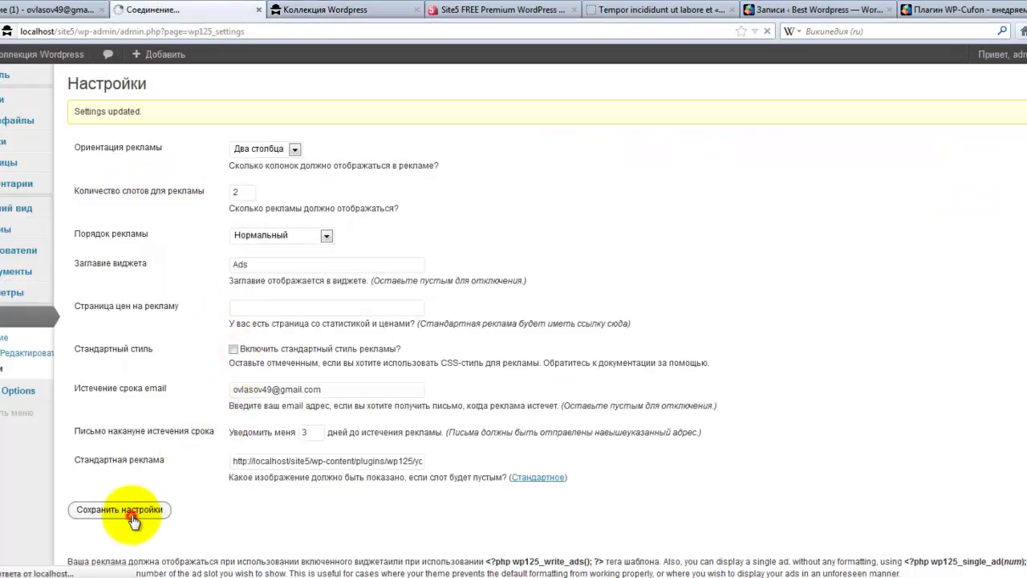
pyautogui.click(323, 9)
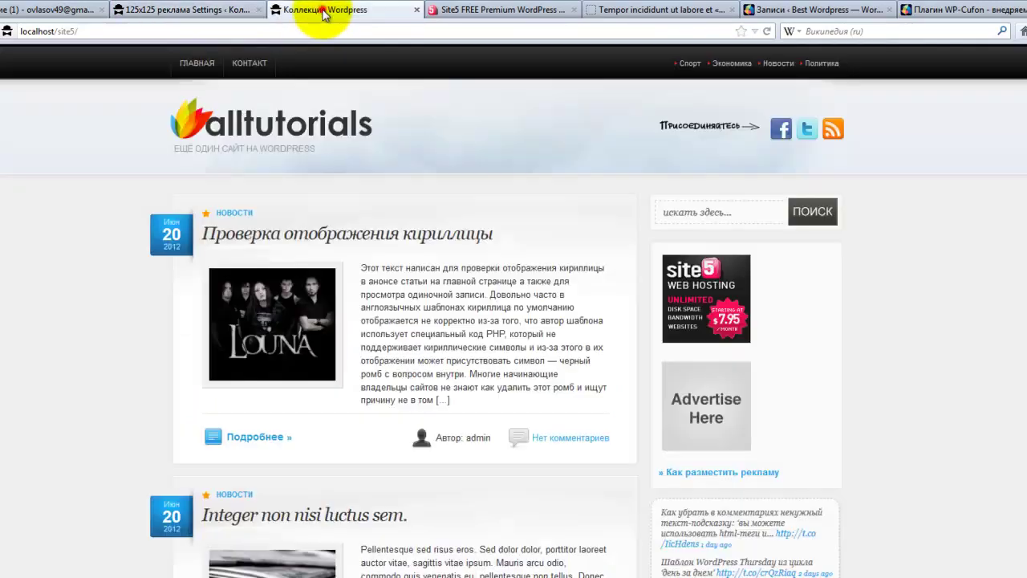
pyautogui.click(767, 31)
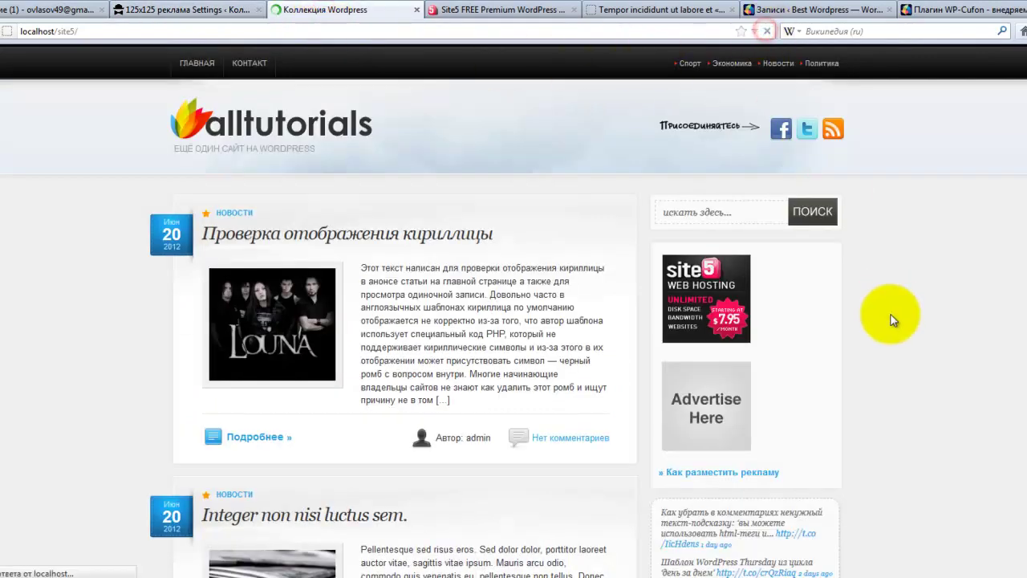
# - Review the expiry notification e-mail, the 3 days-before-expiry value and the default ad image URL
pyautogui.click(217, 10)
pyautogui.scroll(-1, 397, 357)
pyautogui.scroll(-1, 399, 354)
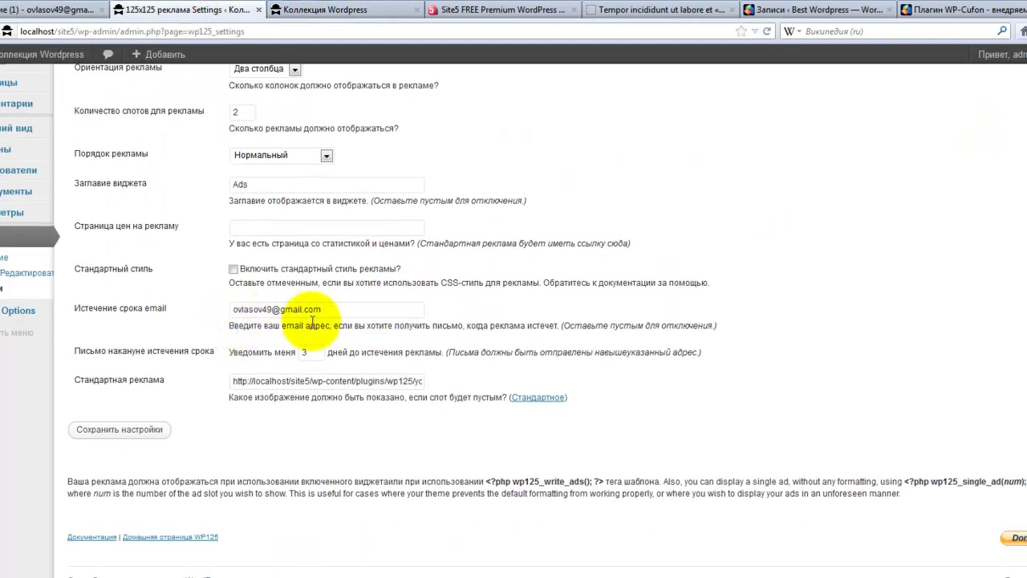
pyautogui.moveTo(347, 310); pyautogui.dragTo(199, 306)
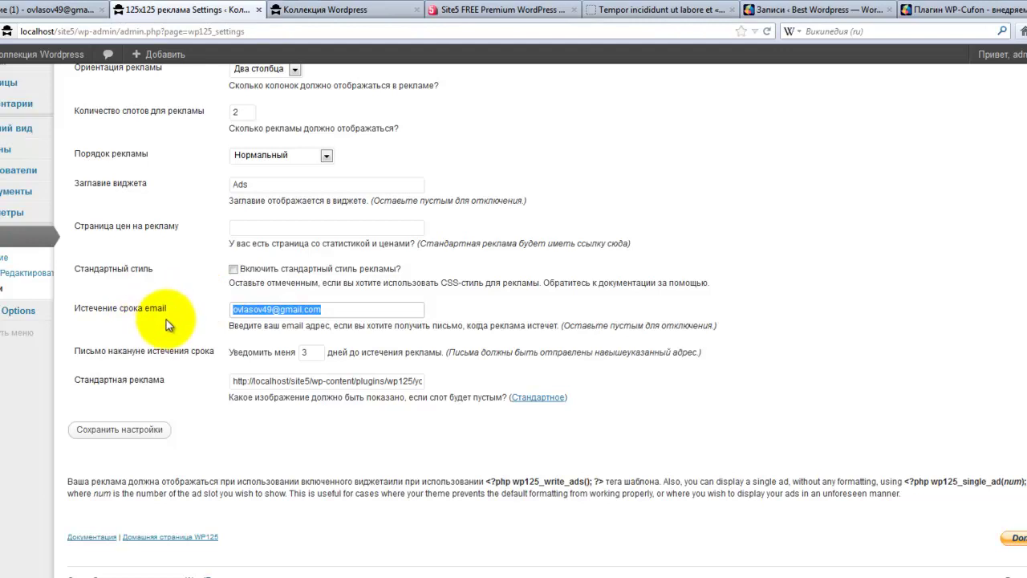
pyautogui.click(351, 309)
pyautogui.scroll(-1, 234, 353)
pyautogui.doubleClick(302, 339)
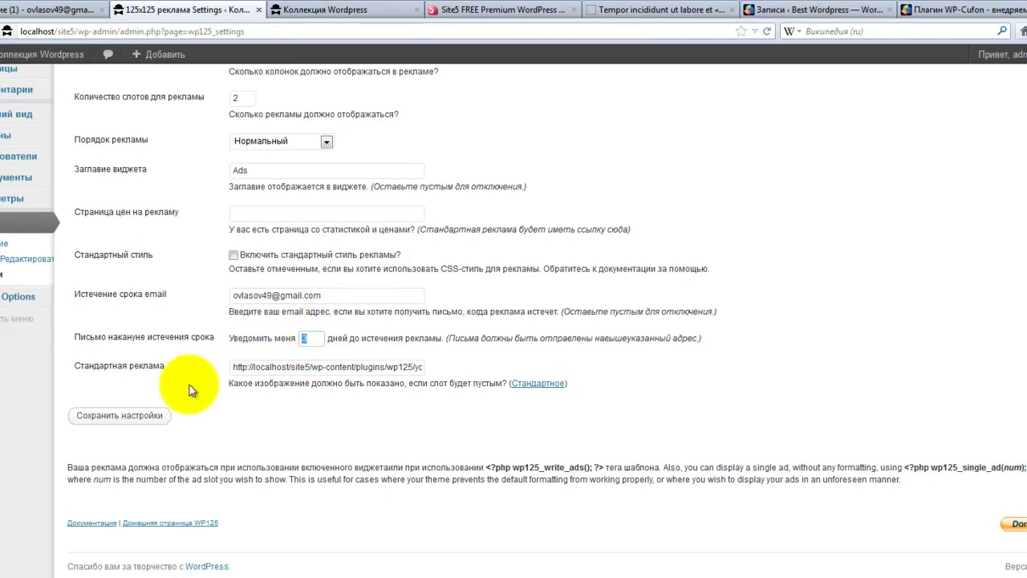
pyautogui.moveTo(233, 367); pyautogui.dragTo(455, 374)
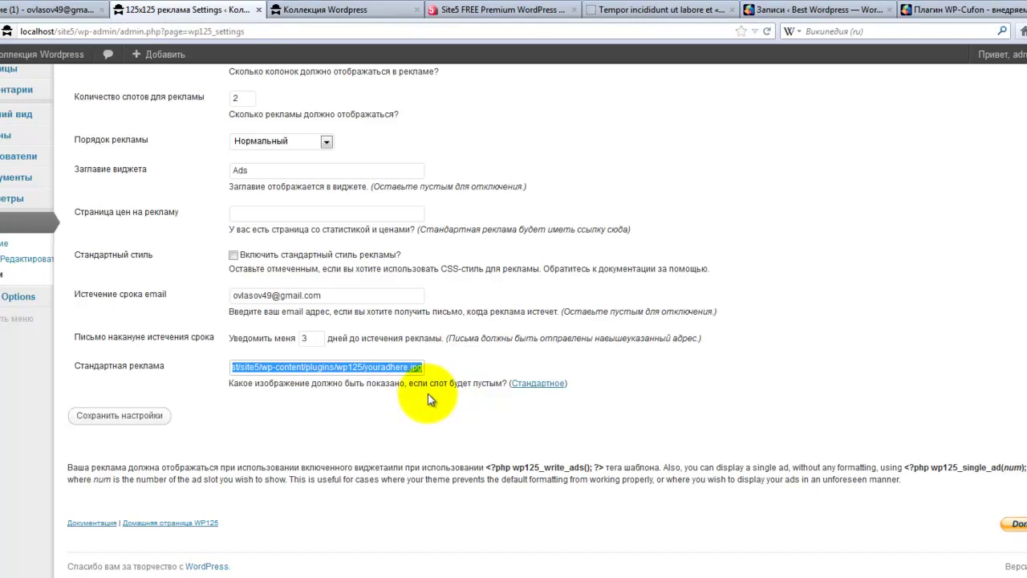
pyautogui.click(385, 366)
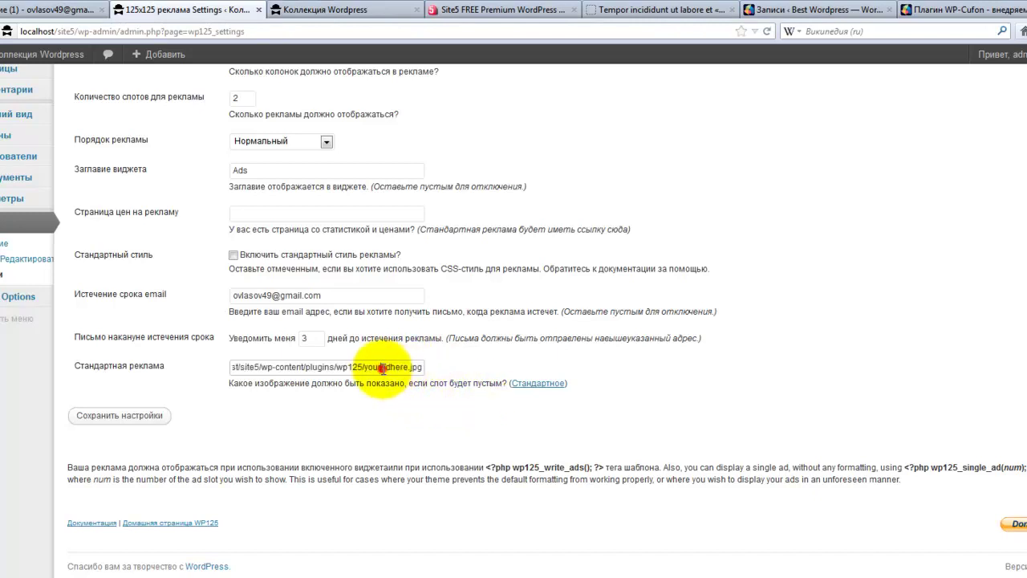
# - Save the WP125 settings and compare the result on the site front page
pyautogui.click(356, 12)
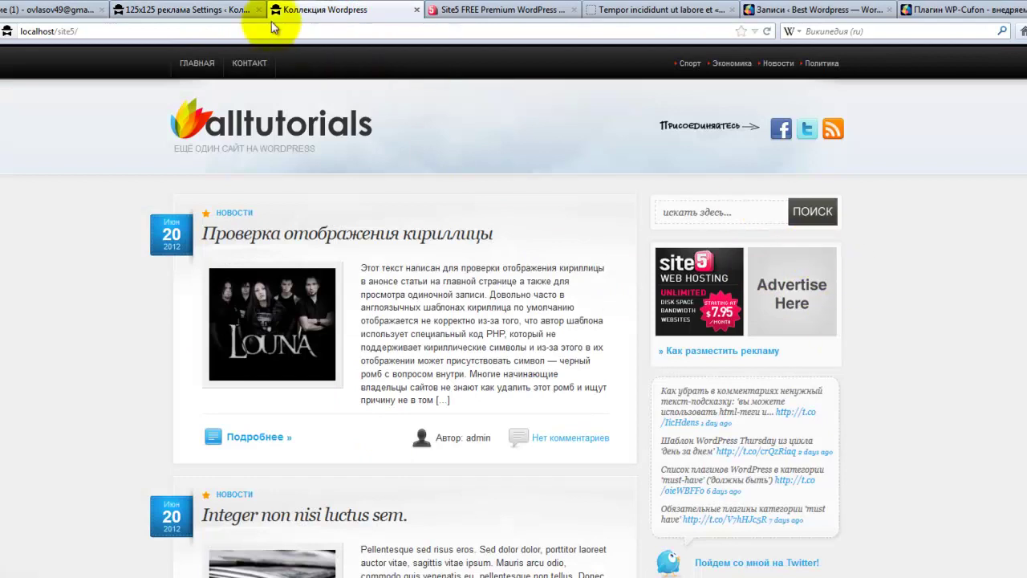
pyautogui.click(240, 10)
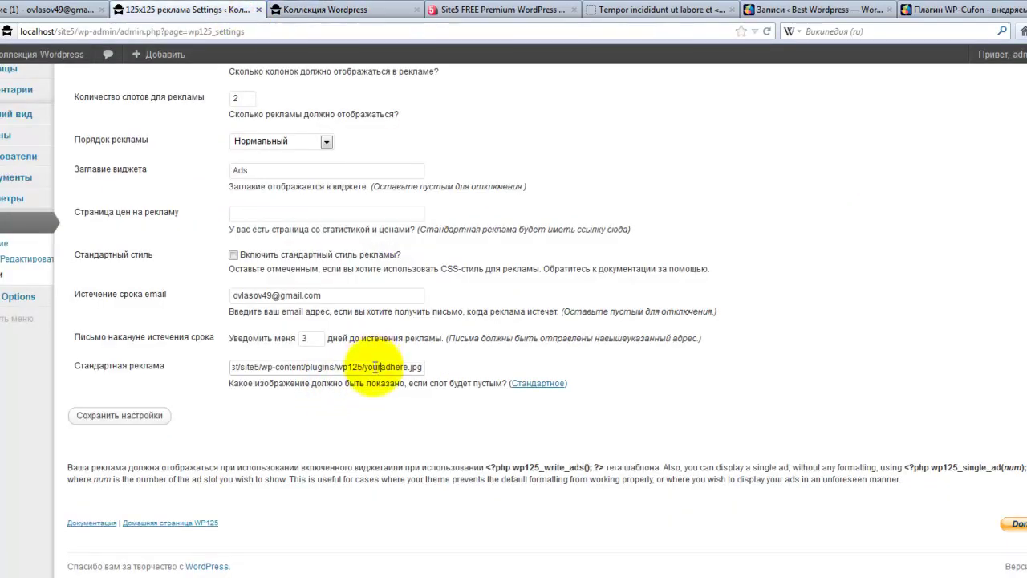
pyautogui.click(146, 417)
pyautogui.click(367, 10)
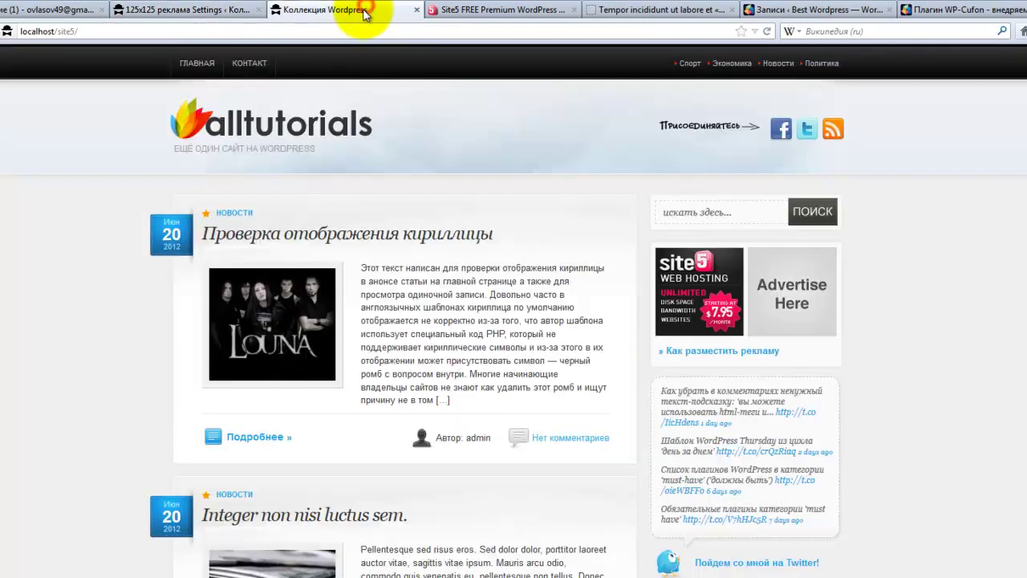
pyautogui.click(201, 8)
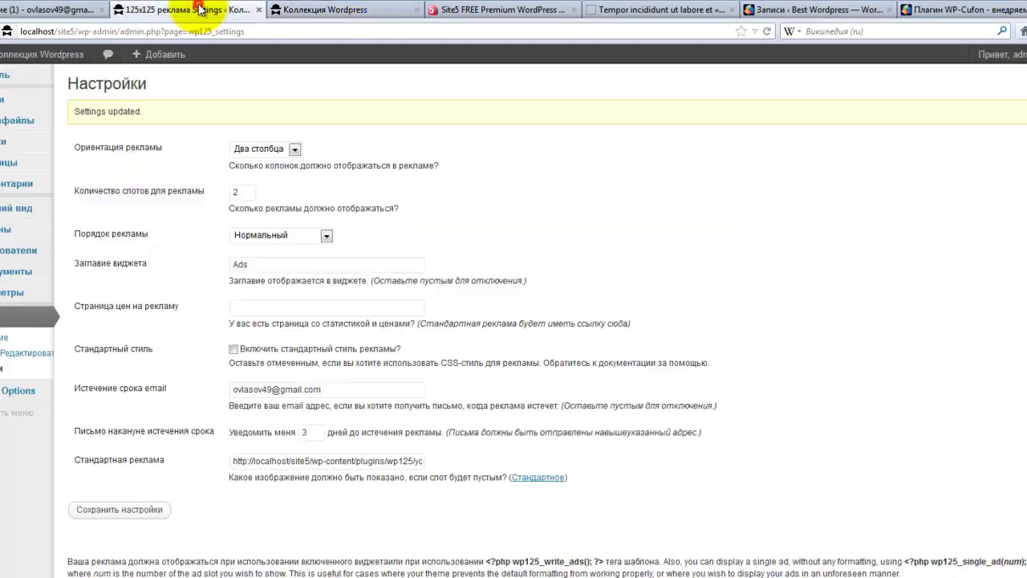
# - Start a new WP125 ad and begin naming it Blogun
pyautogui.click(16, 359)
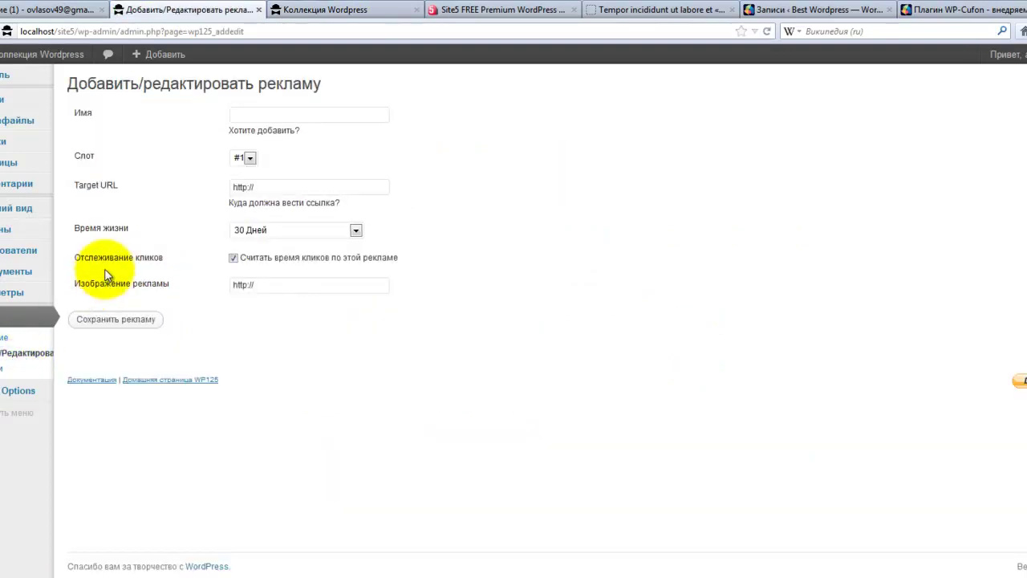
pyautogui.click(246, 114)
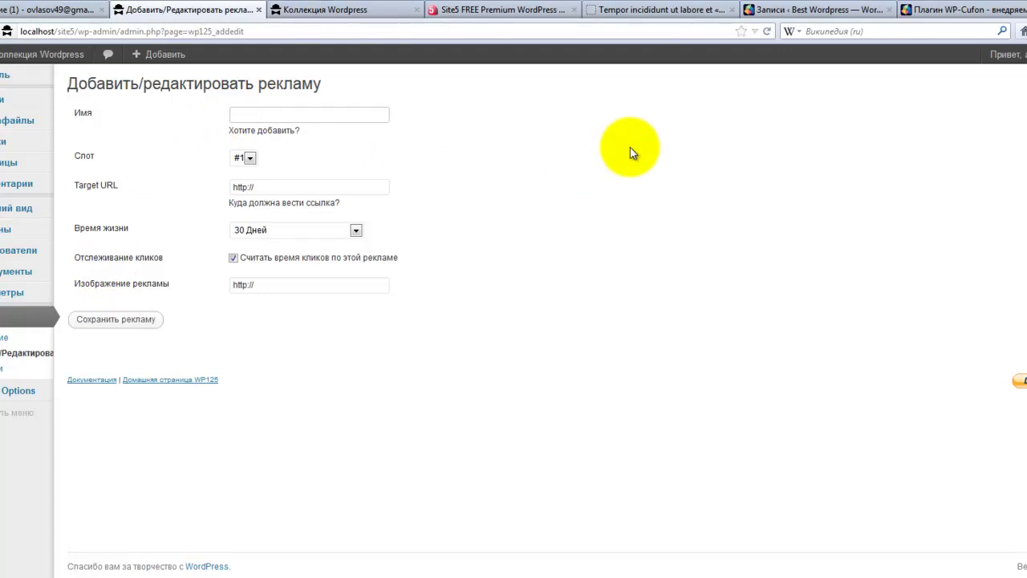
pyautogui.write('Blogun')
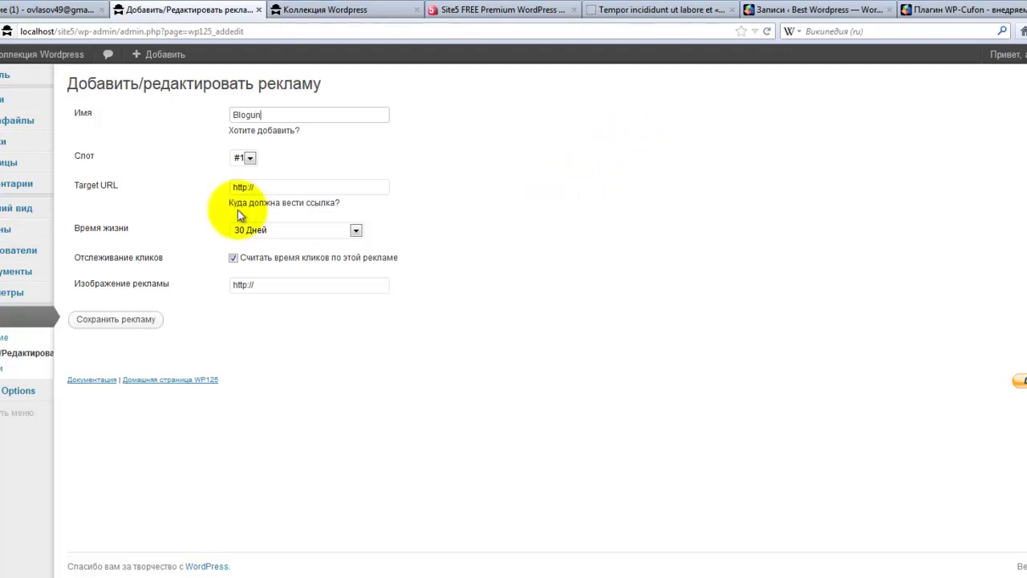
# - Put the ad in slot #2, enter the blogun.ru referral link, and set lifetime 'Я удалю это самостоятельно'
pyautogui.click(247, 156)
pyautogui.click(243, 185)
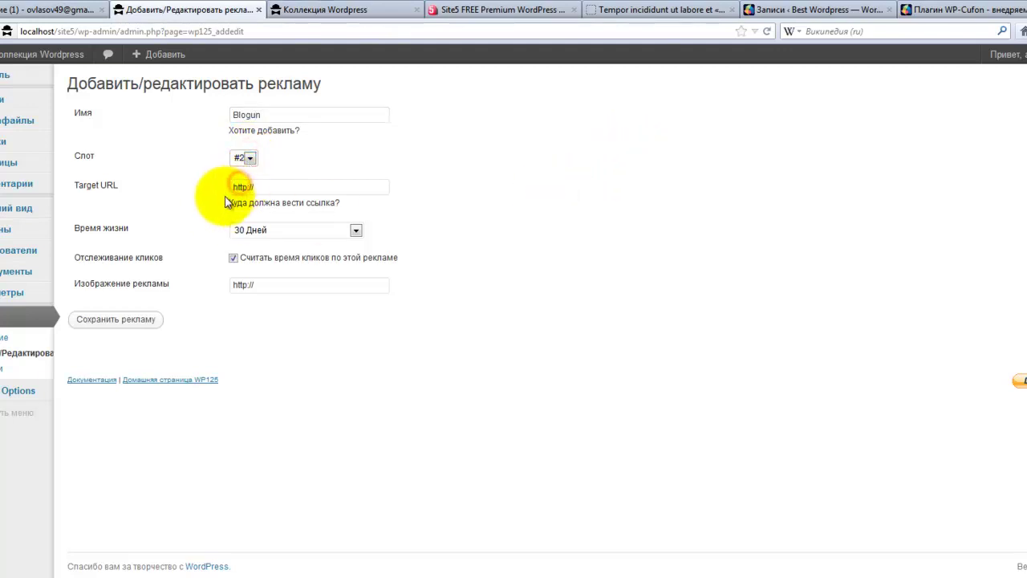
pyautogui.click(270, 187)
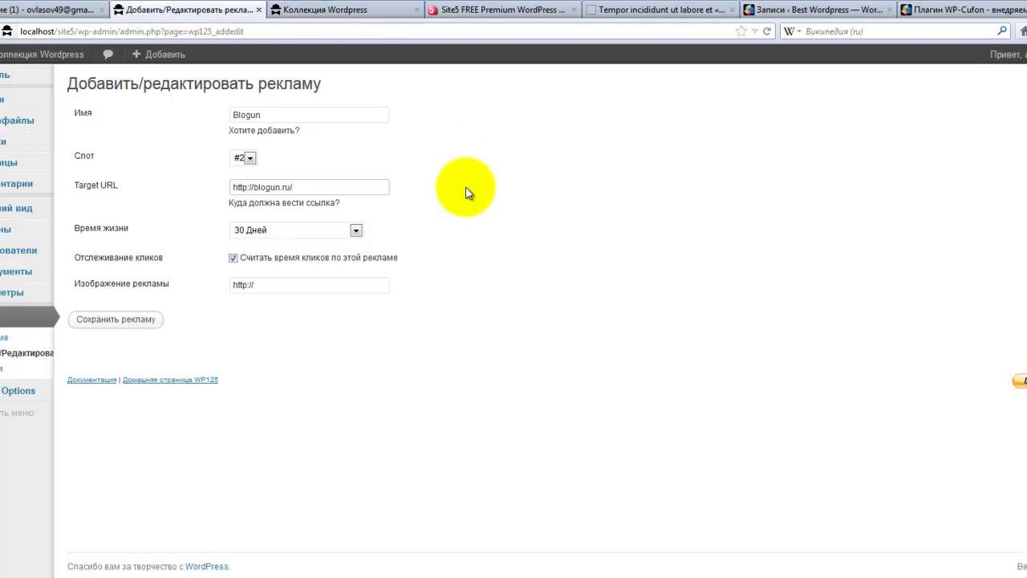
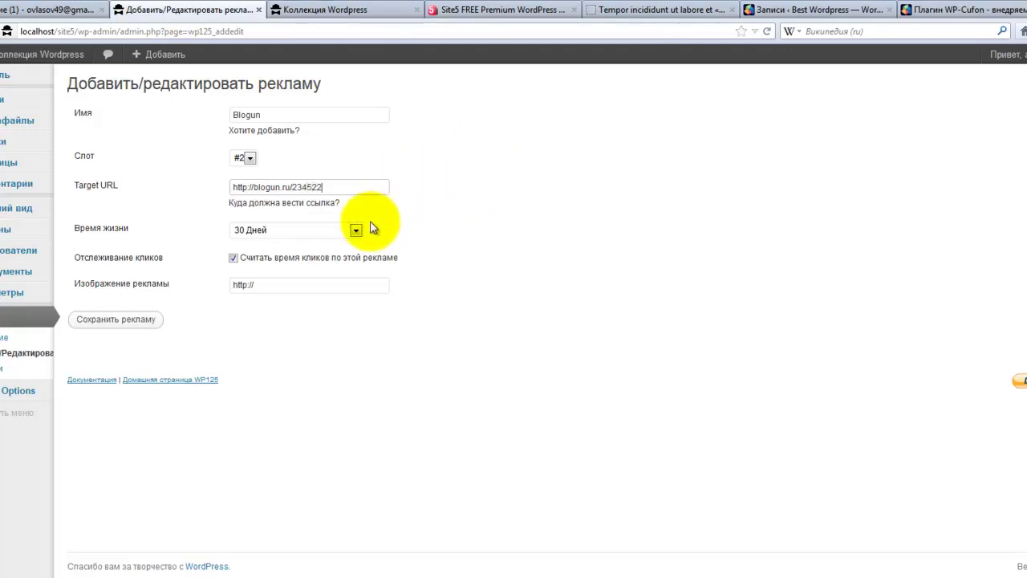
pyautogui.click(355, 229)
pyautogui.click(351, 245)
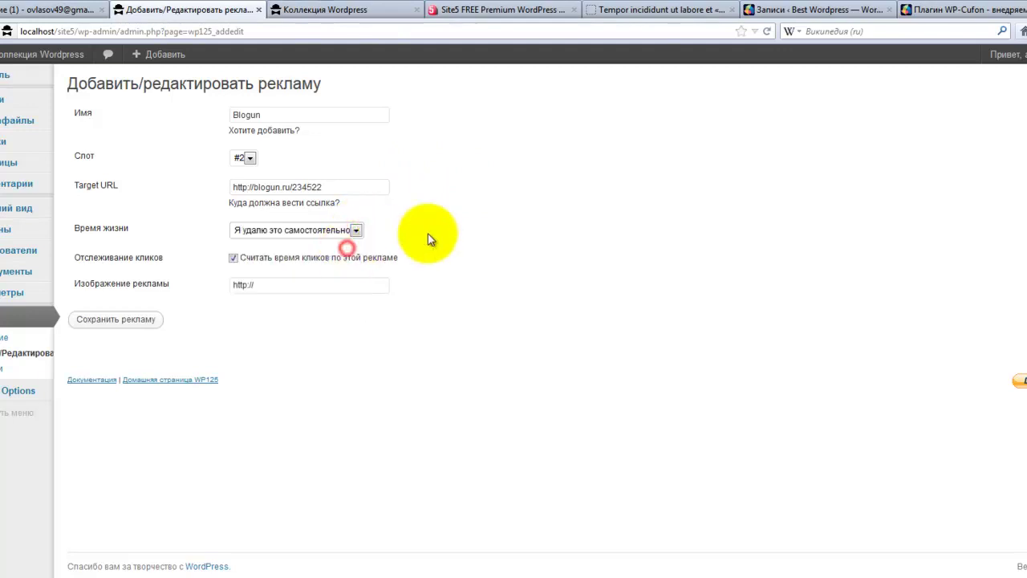
# - Locate the site5_125x125 banner in the alltuts/images folder for the ad image field
pyautogui.click(263, 284)
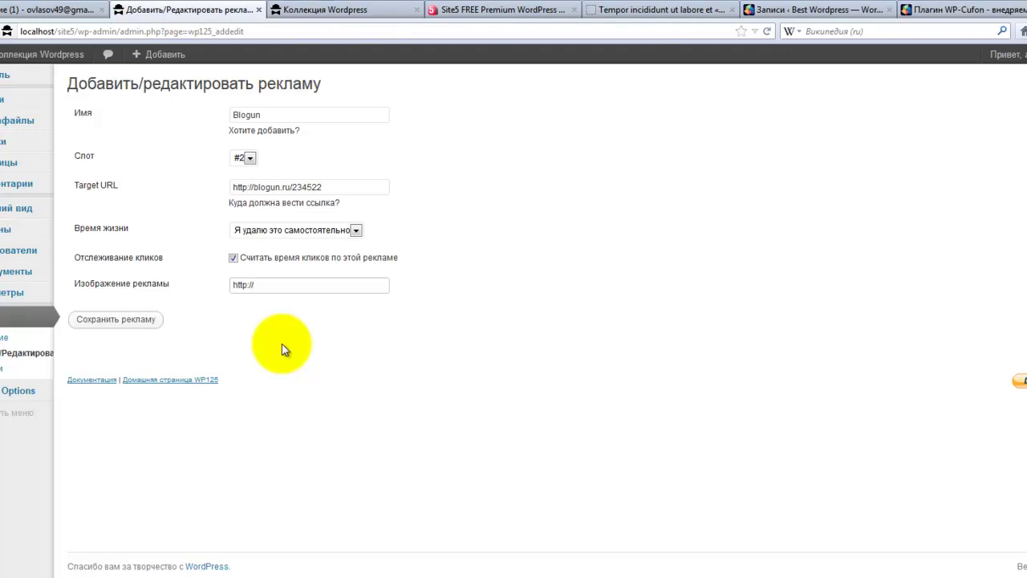
pyautogui.click(129, 573)
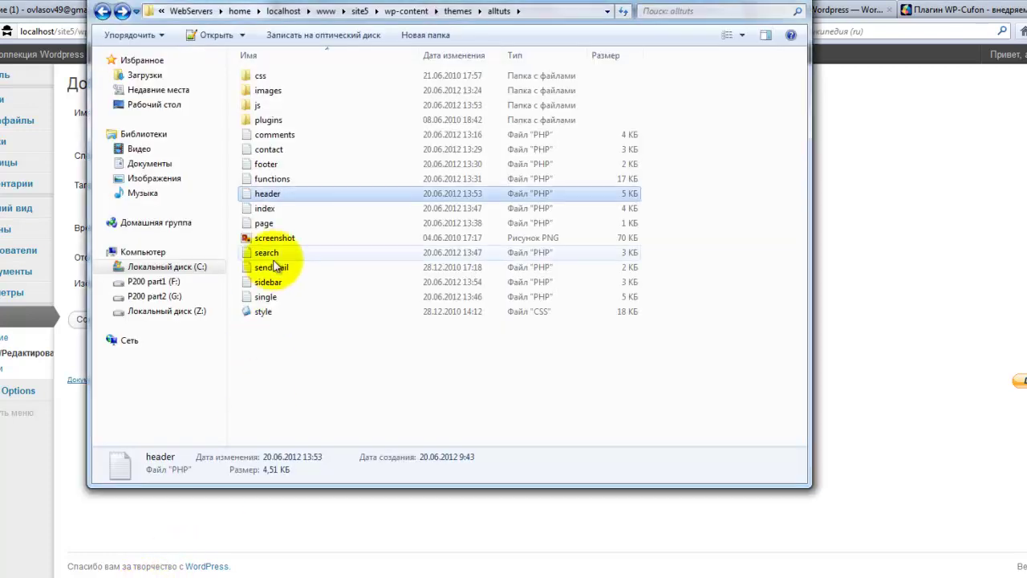
pyautogui.doubleClick(268, 90)
pyautogui.scroll(-3, 382, 329)
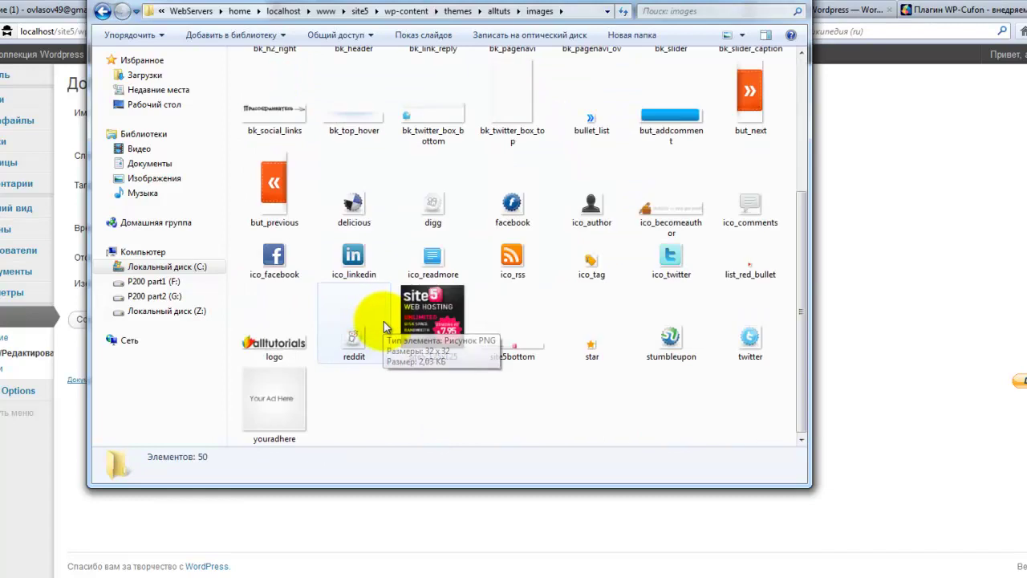
pyautogui.click(426, 333)
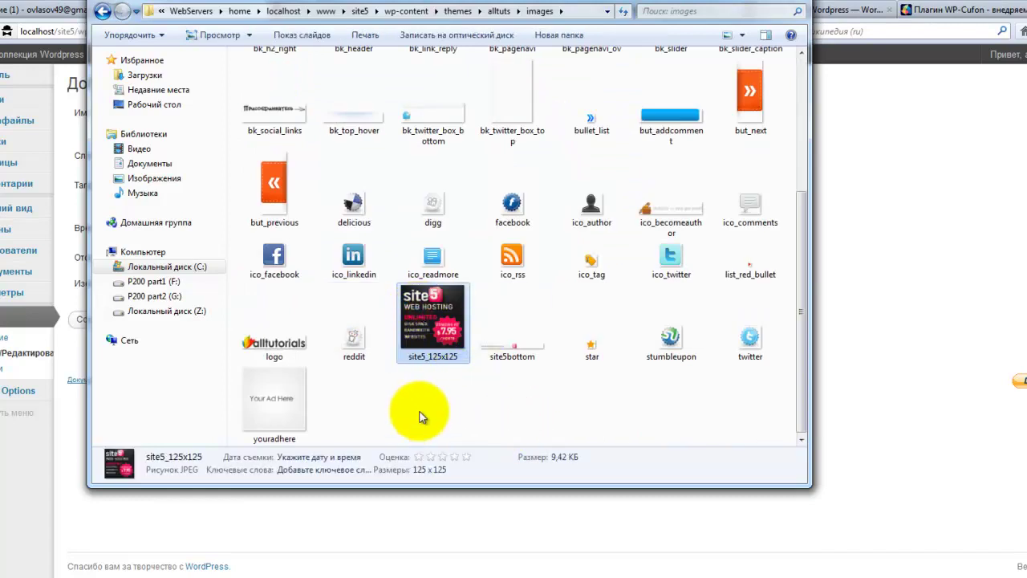
# - Fill the image field with the site5_125x125.jpg address and save the Blogun ad
pyautogui.hotkey('alt', 'Tab')
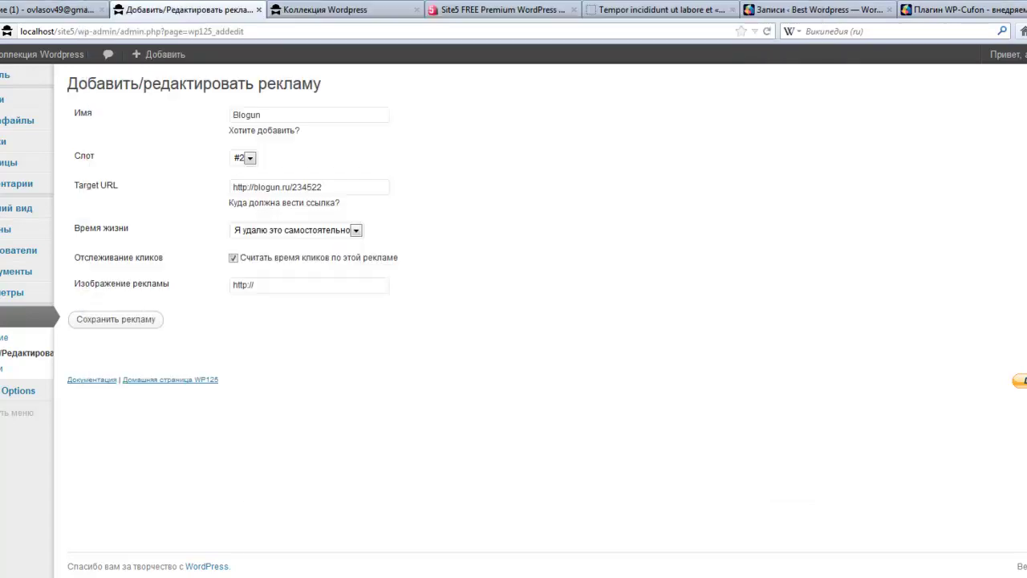
pyautogui.click(260, 285)
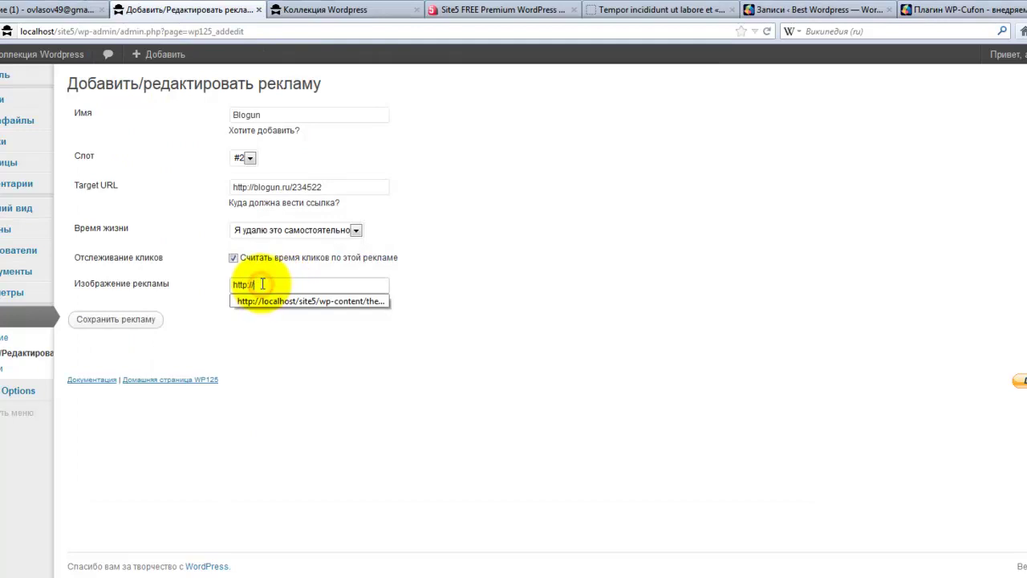
pyautogui.click(267, 307)
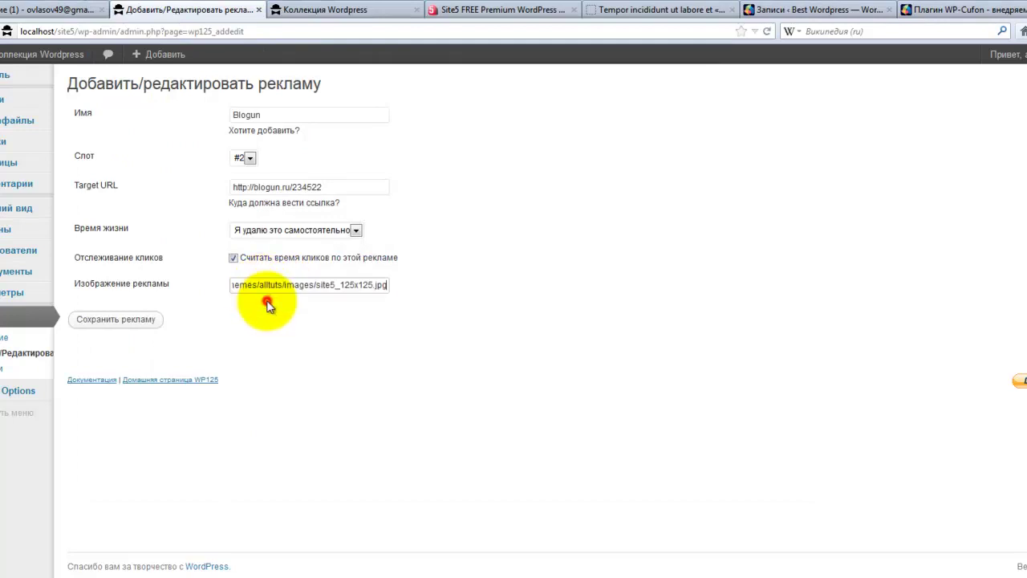
pyautogui.click(116, 320)
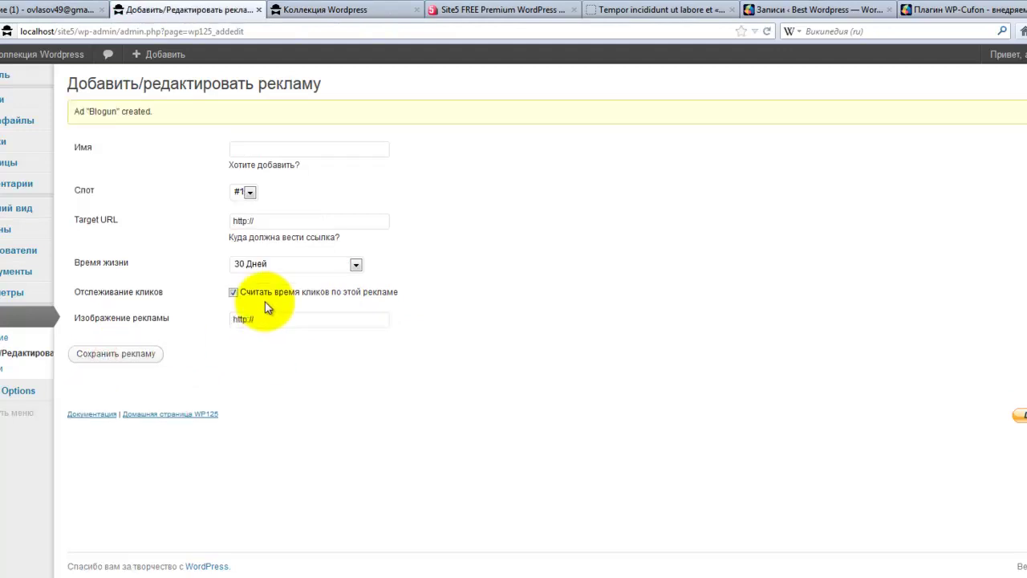
# - Reload the site front page to confirm two Site5 banners appear side by side
pyautogui.click(287, 14)
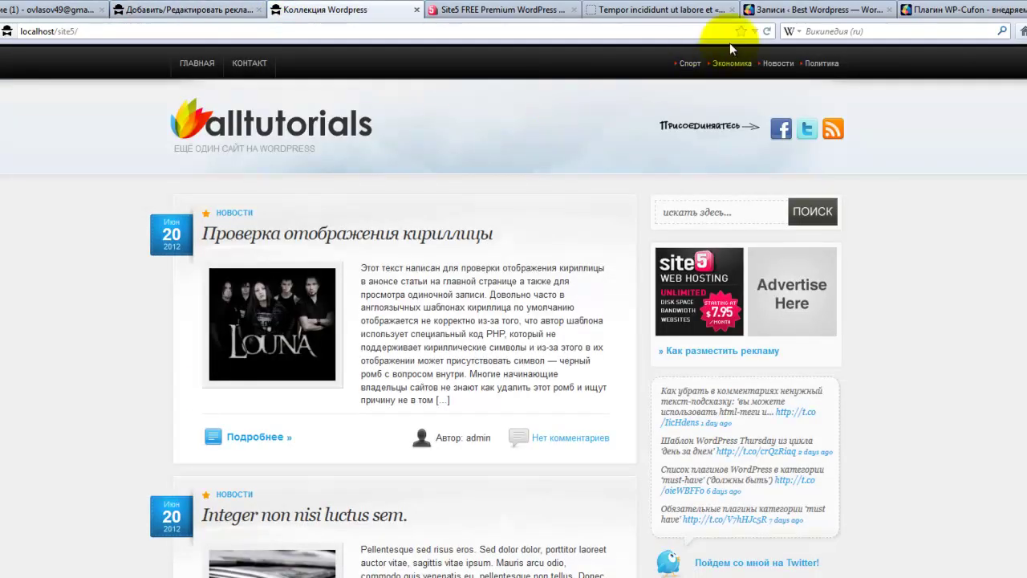
pyautogui.click(766, 30)
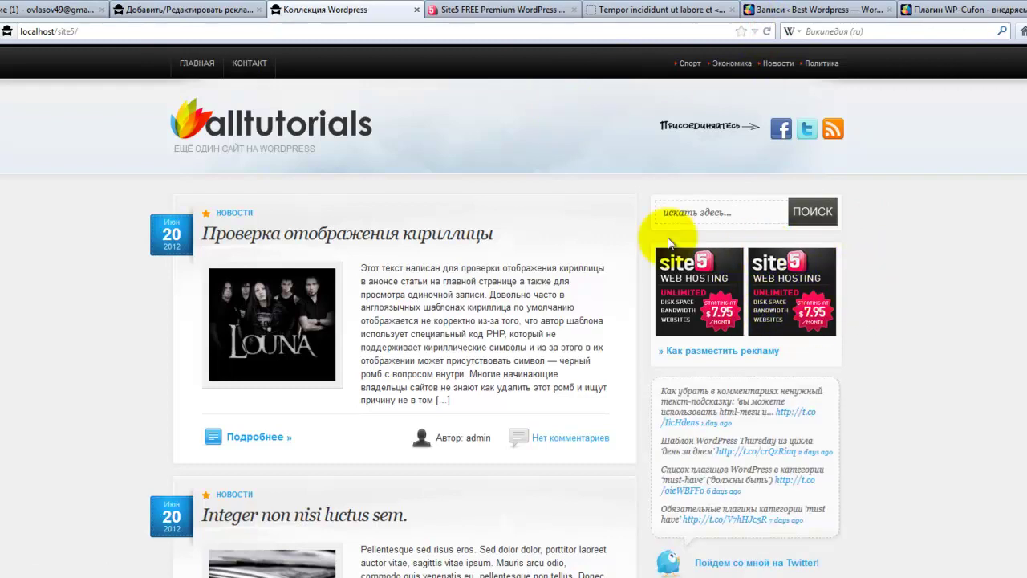
pyautogui.click(202, 11)
pyautogui.click(552, 310)
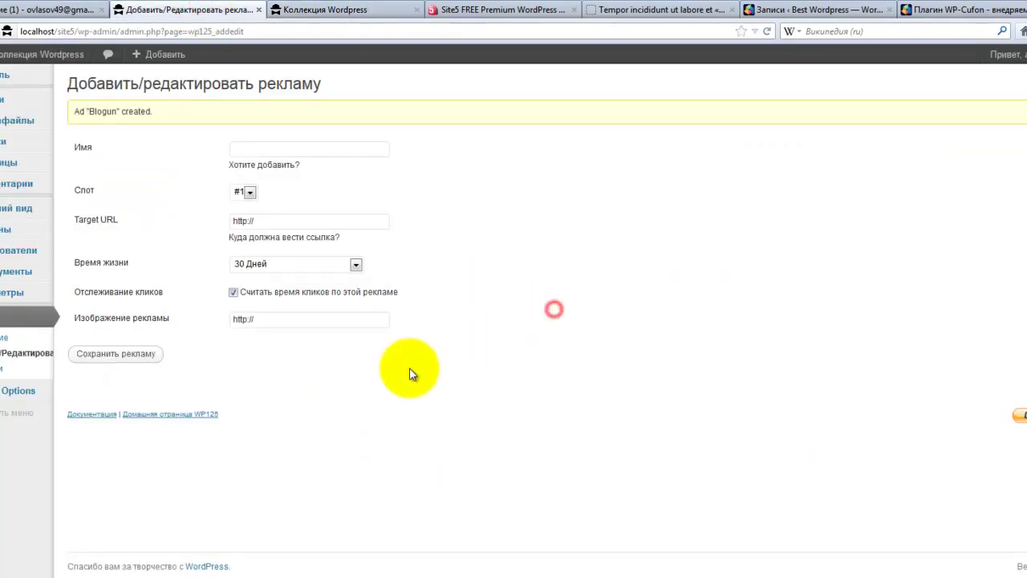
pyautogui.click(332, 12)
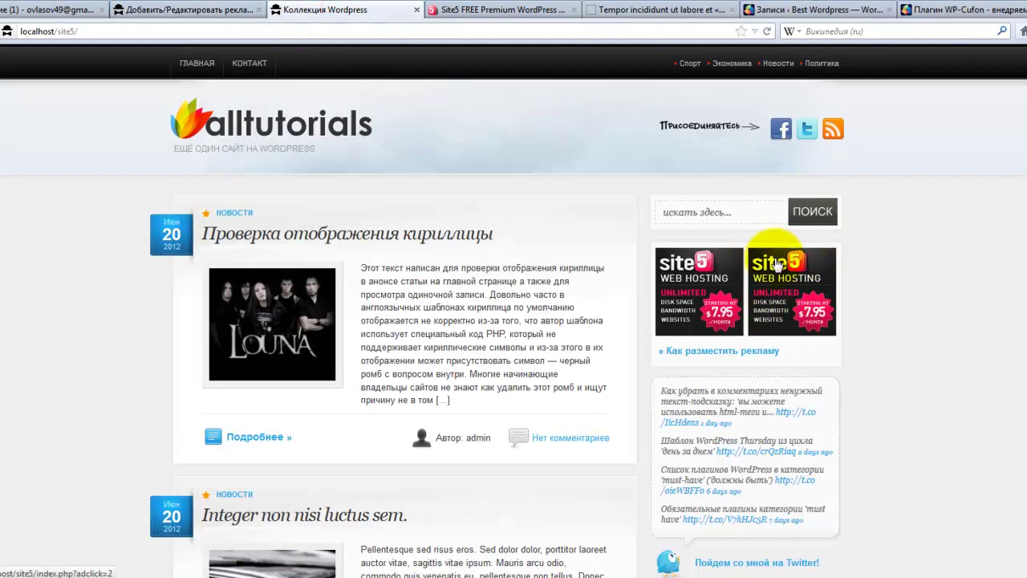
pyautogui.click(185, 11)
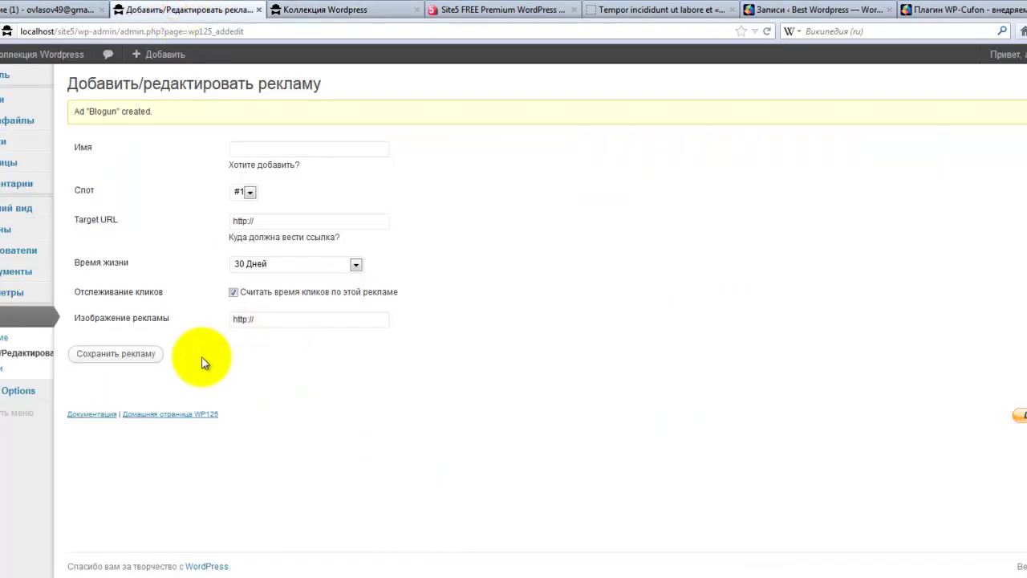
# - Show the WP125 ad management list with Blogun in slot 2 and Слот 1 in slot 1
pyautogui.click(12, 352)
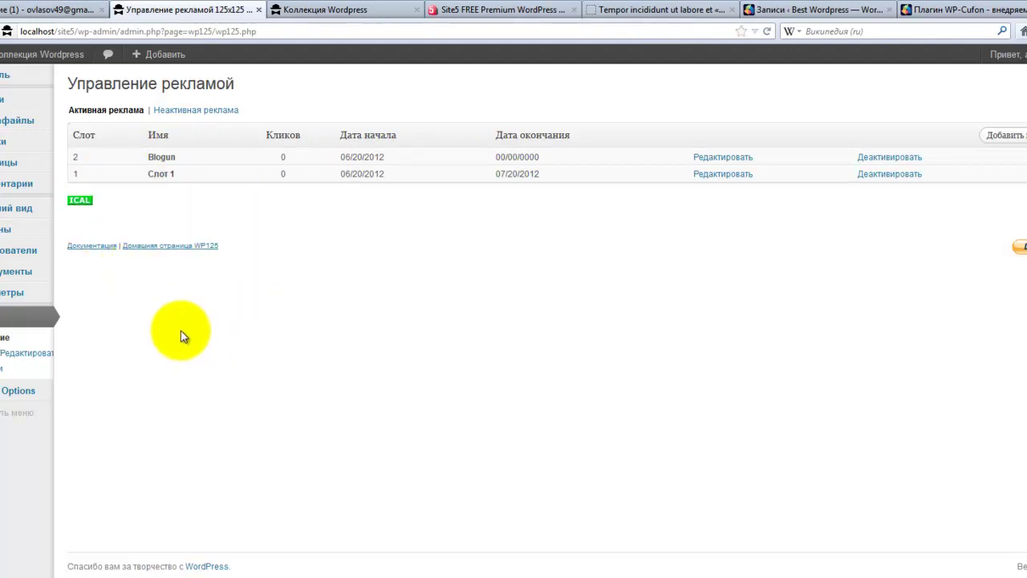
pyautogui.moveTo(44, 302)
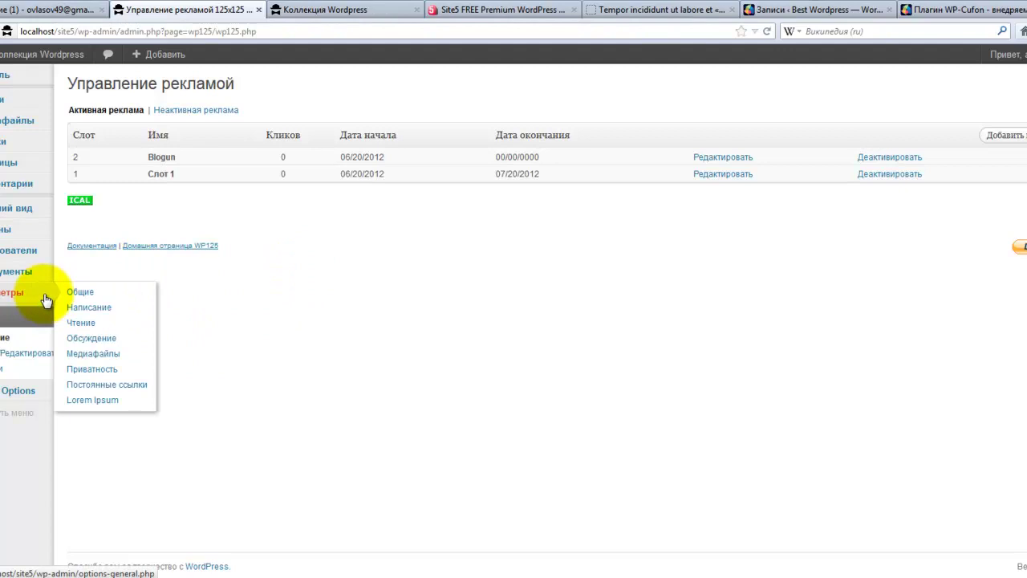
# - Open the Виджеты page and inspect the live site's footer
pyautogui.moveTo(23, 208)
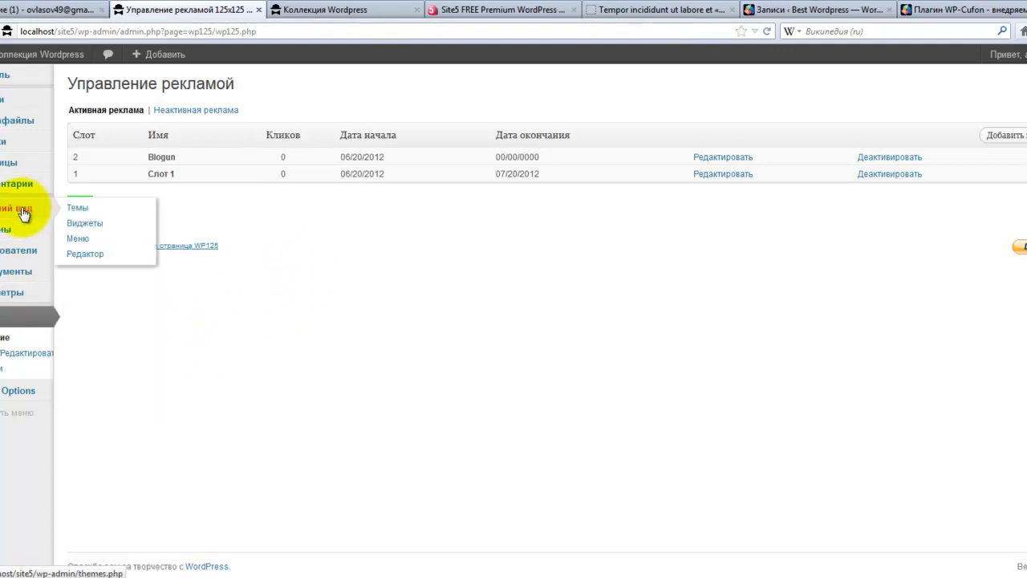
pyautogui.click(84, 227)
pyautogui.click(301, 10)
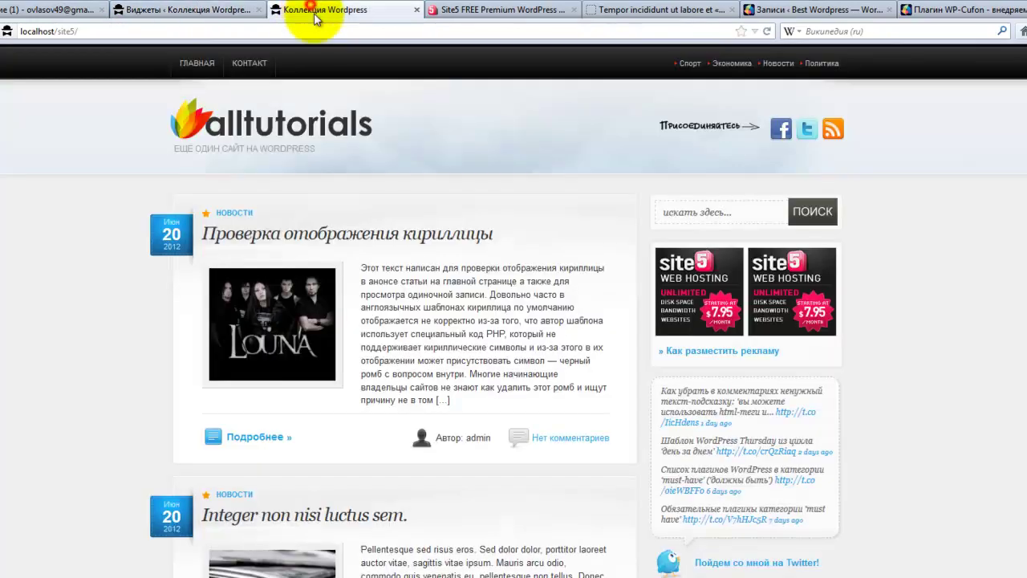
pyautogui.scroll(-6, 58, 426)
pyautogui.scroll(-10, 59, 424)
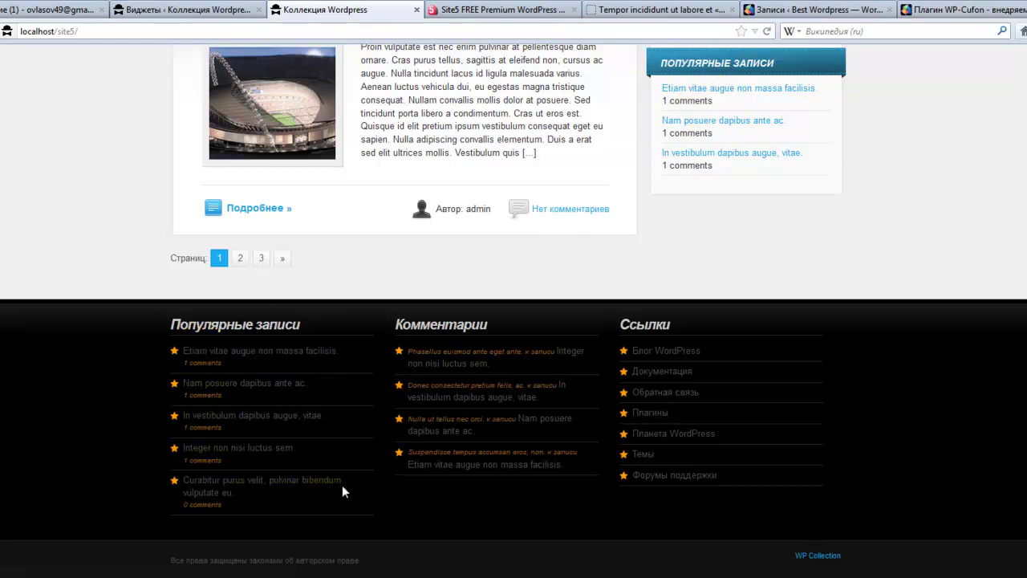
# - Expand the footer widget area holding Свежие комментарии and Ссылки, then view the Site5 free themes page
pyautogui.click(139, 11)
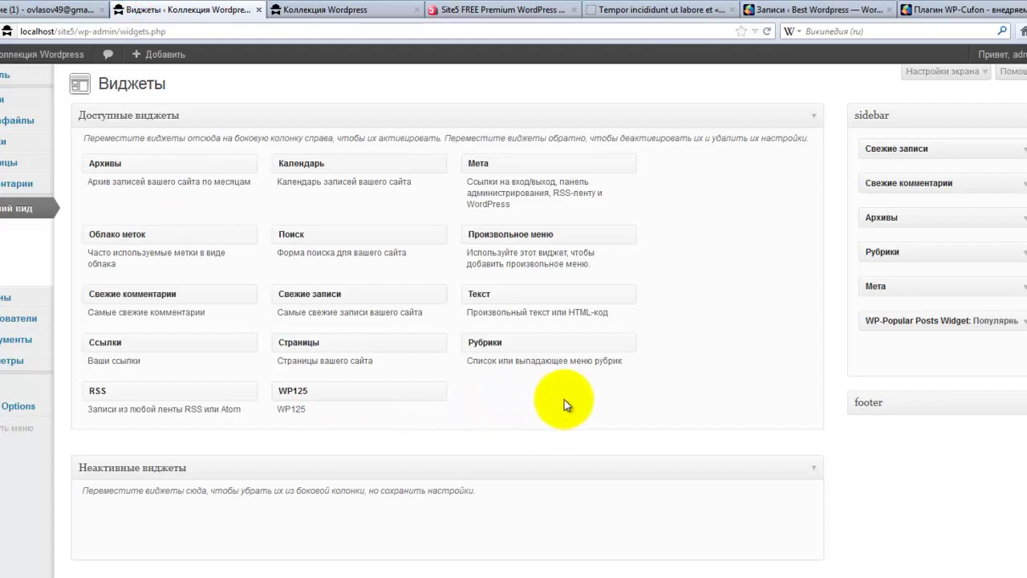
pyautogui.click(1015, 401)
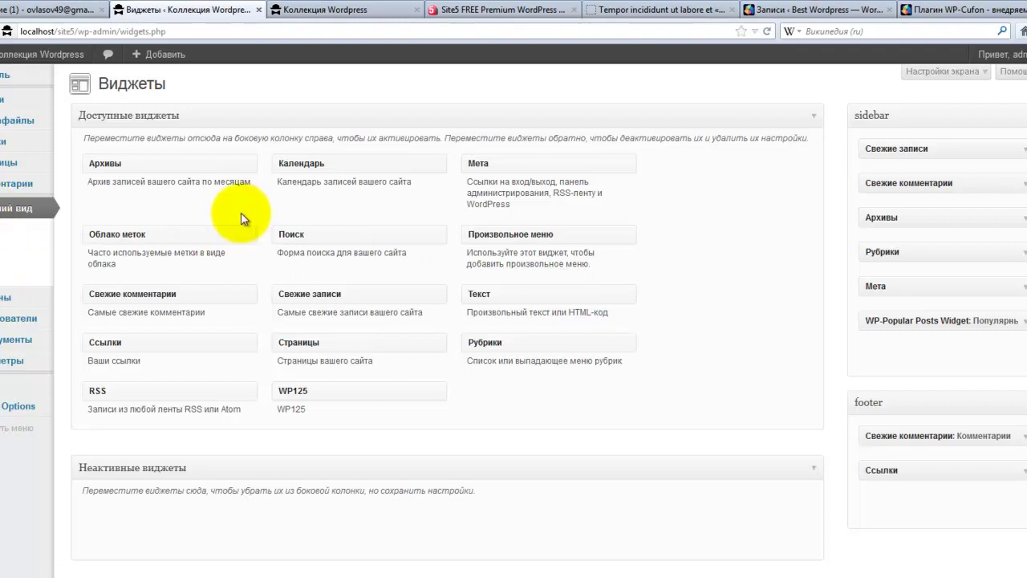
pyautogui.click(523, 10)
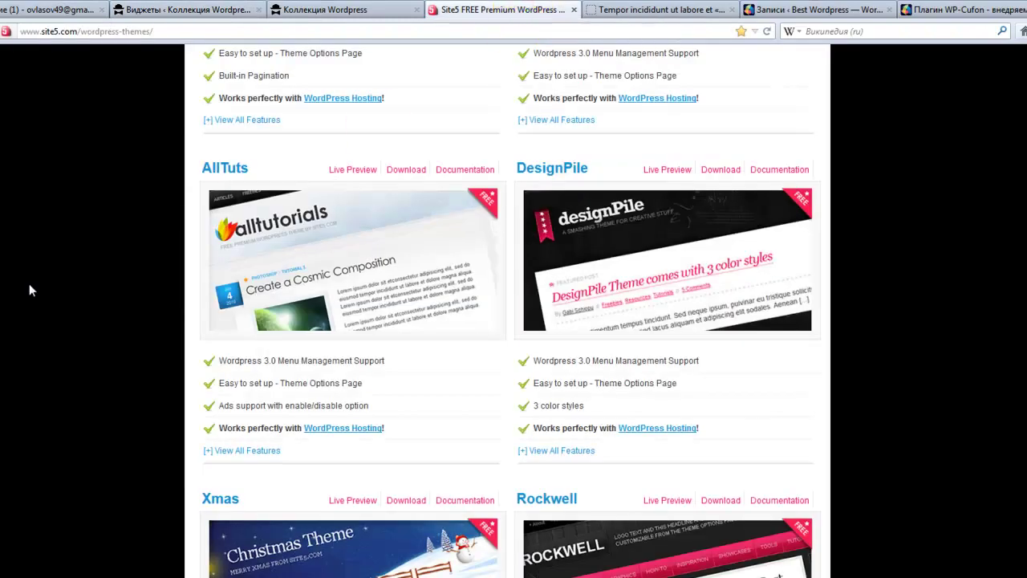
pyautogui.scroll(7, 29, 291)
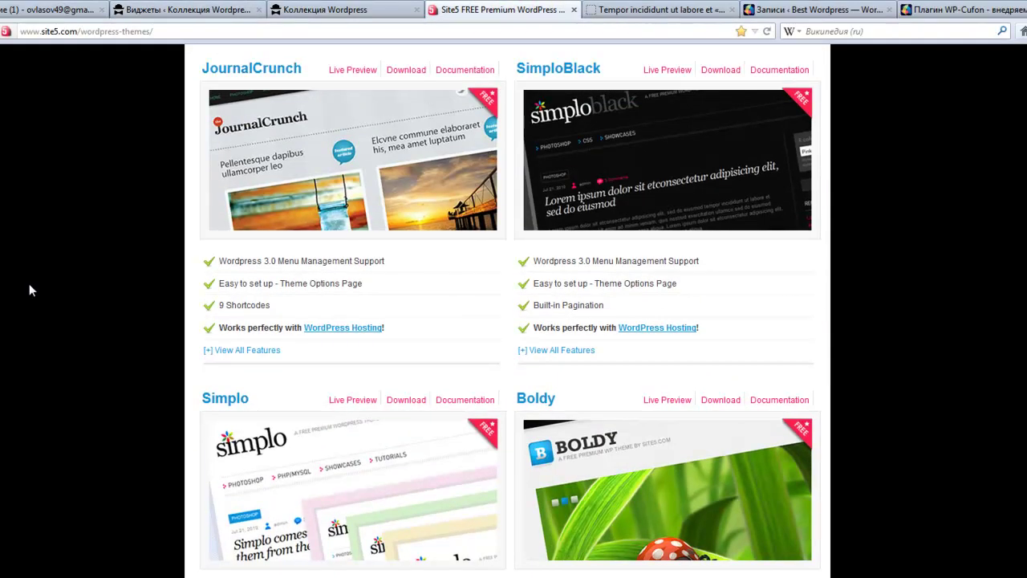
pyautogui.scroll(-14, 29, 290)
pyautogui.scroll(-5, 29, 290)
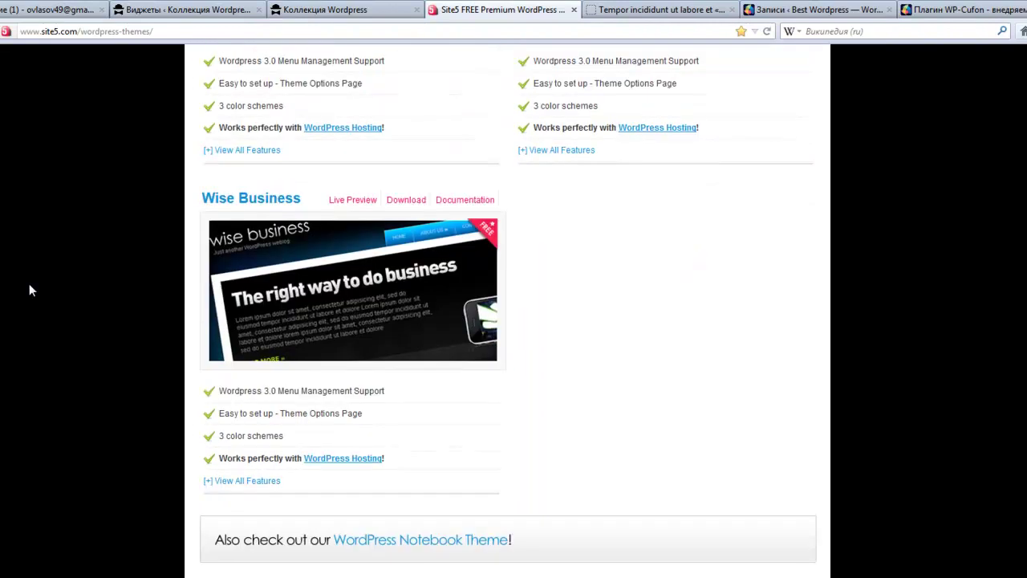
pyautogui.scroll(5, 29, 290)
pyautogui.scroll(10, 29, 290)
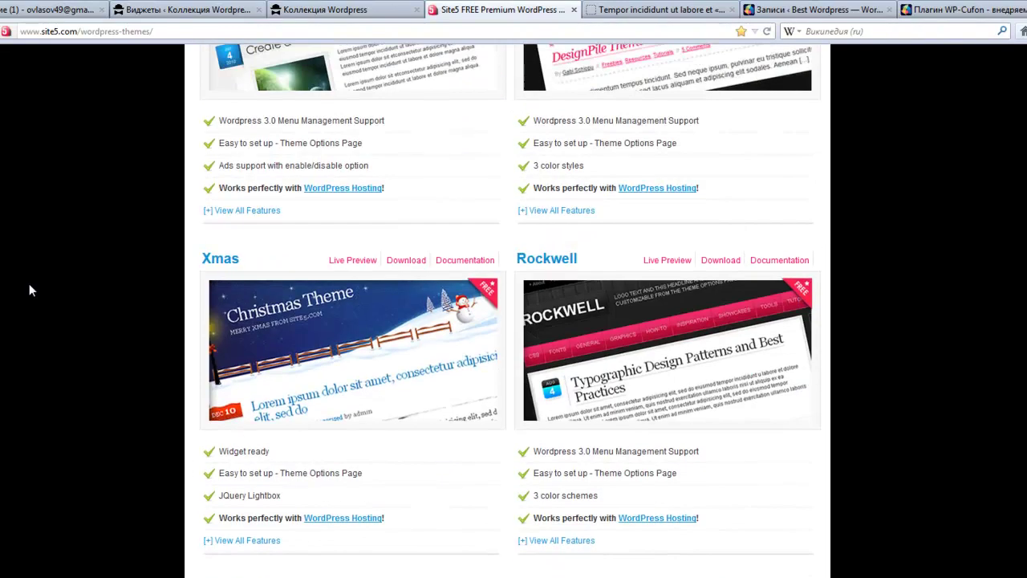
pyautogui.scroll(10, 29, 291)
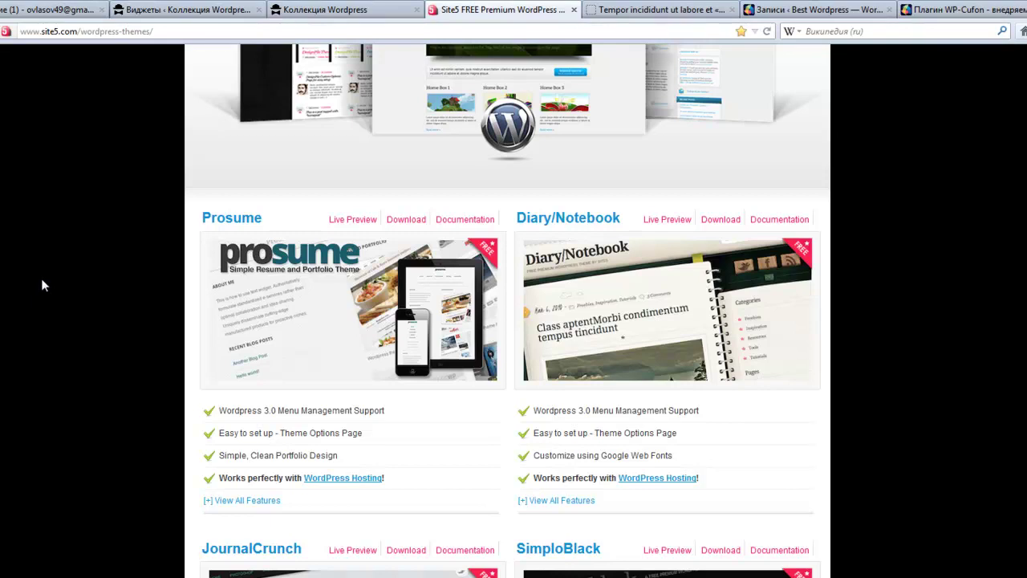
pyautogui.scroll(4, 43, 285)
pyautogui.scroll(-7, 32, 287)
pyautogui.scroll(-3, 38, 279)
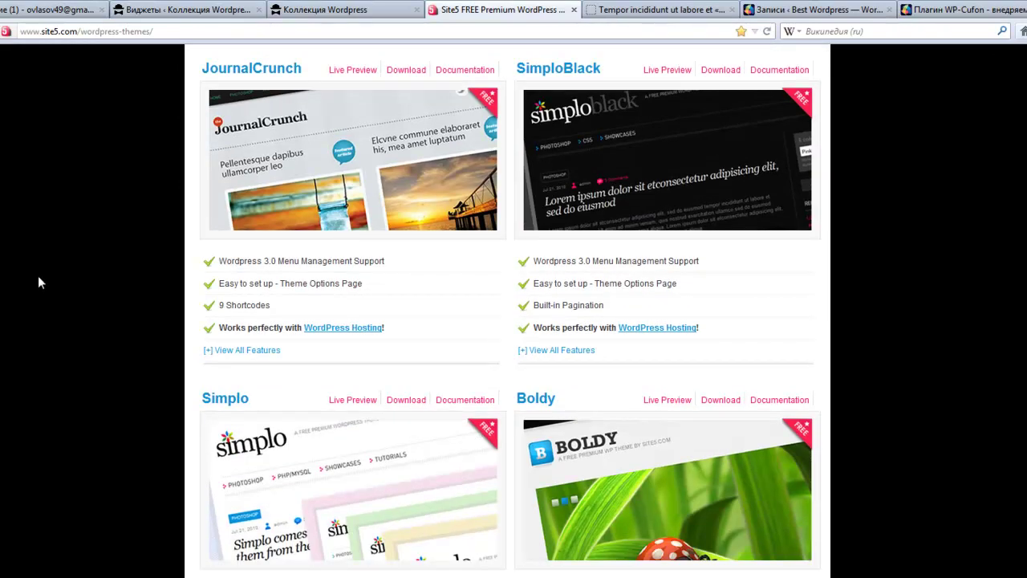
pyautogui.scroll(-4, 38, 275)
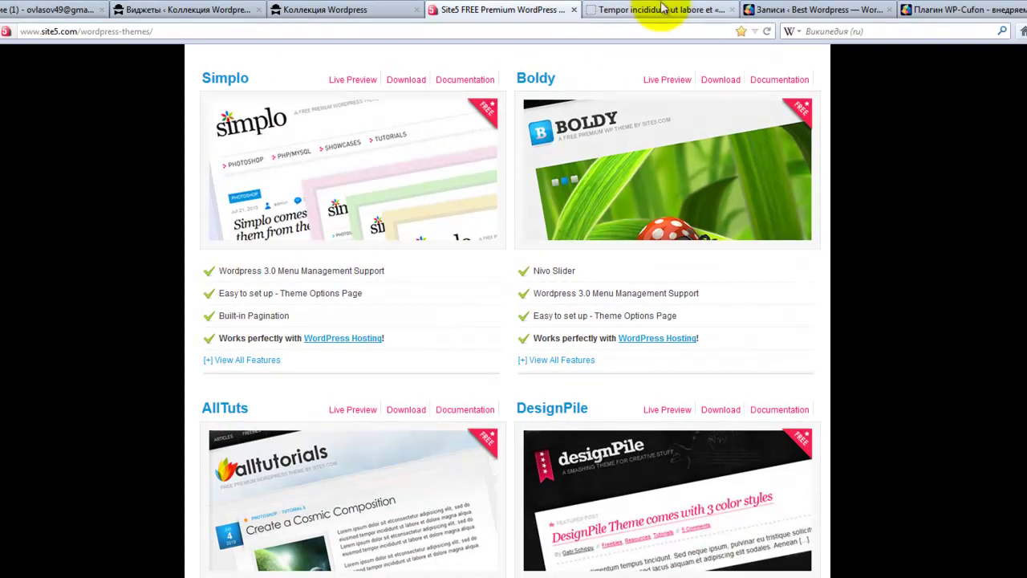
pyautogui.click(684, 122)
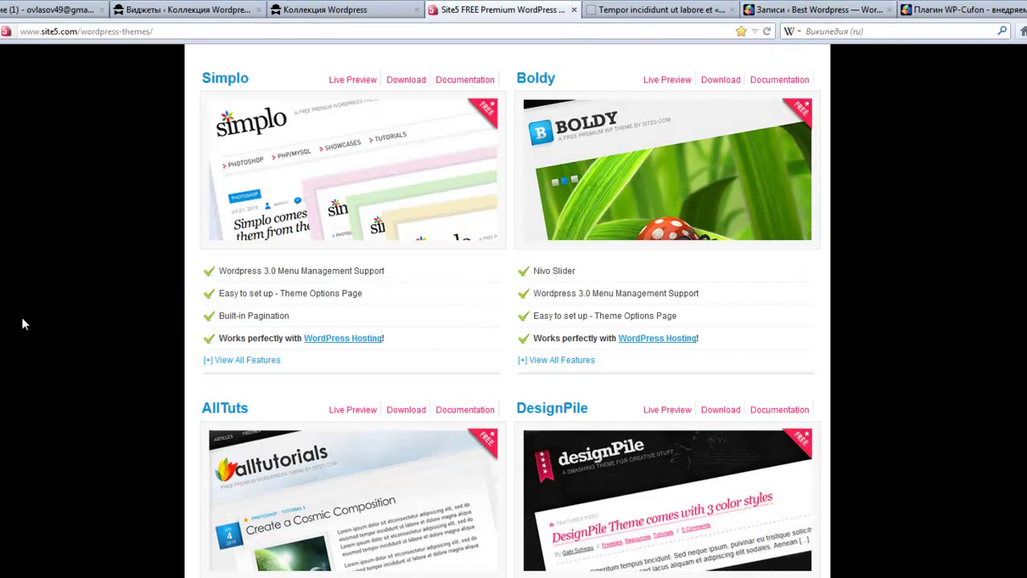